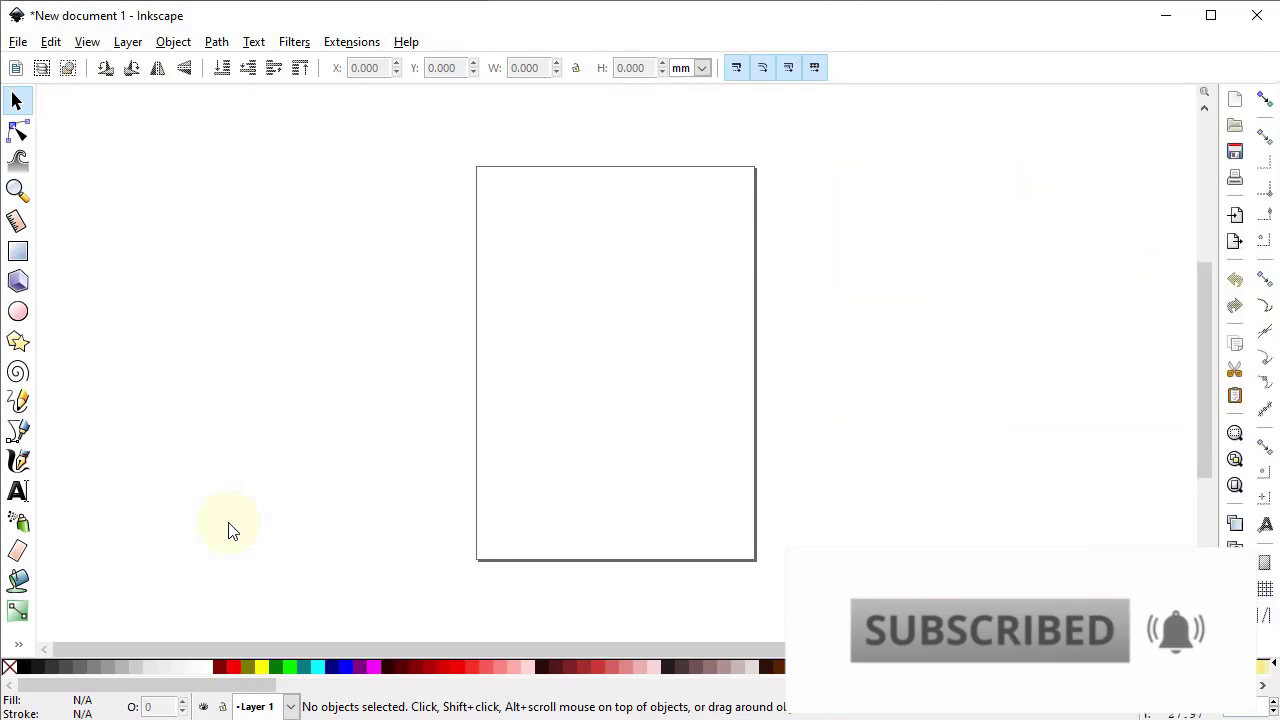
# Open Document Properties and detach it into a floating window.
pyautogui.click(87, 41)
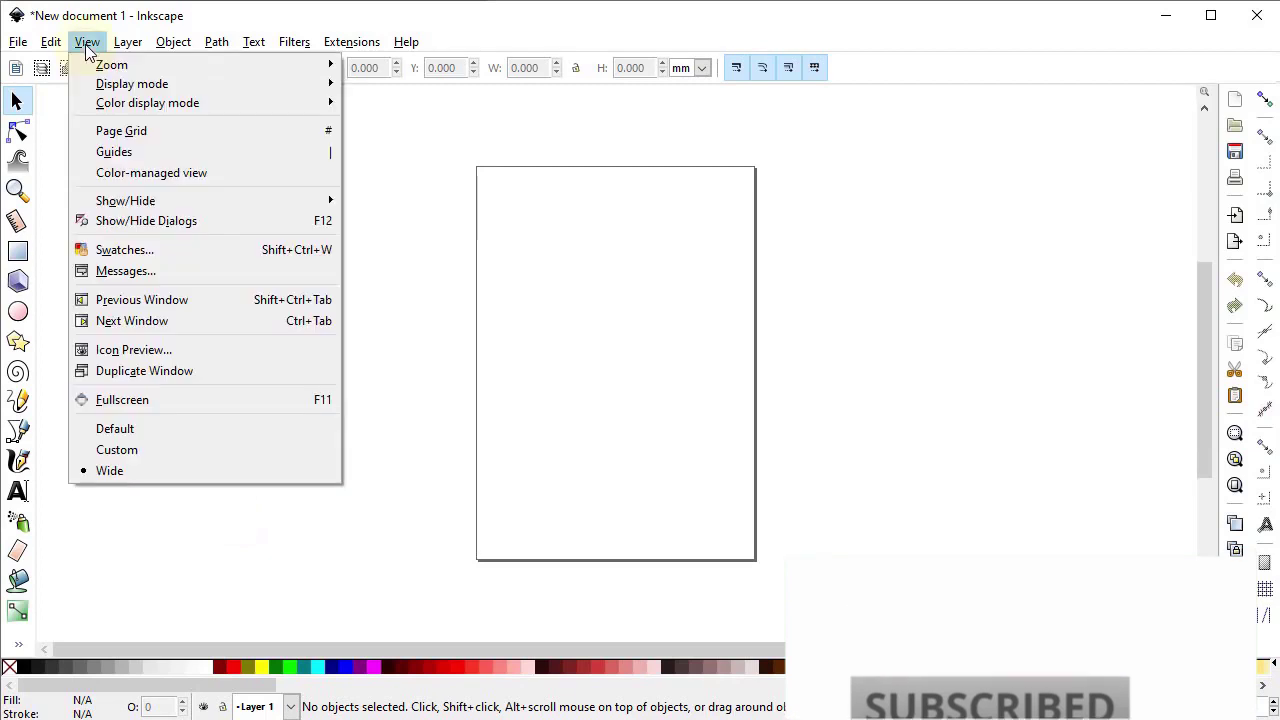
pyautogui.click(147, 478)
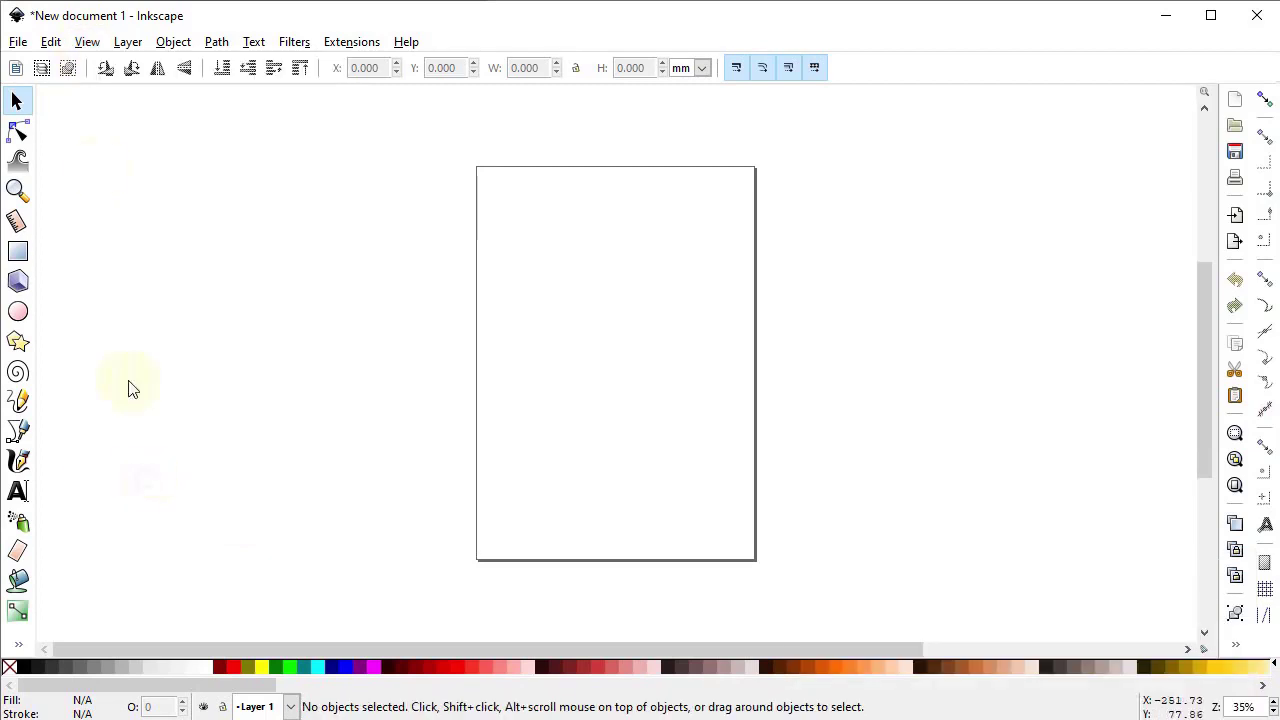
pyautogui.click(89, 47)
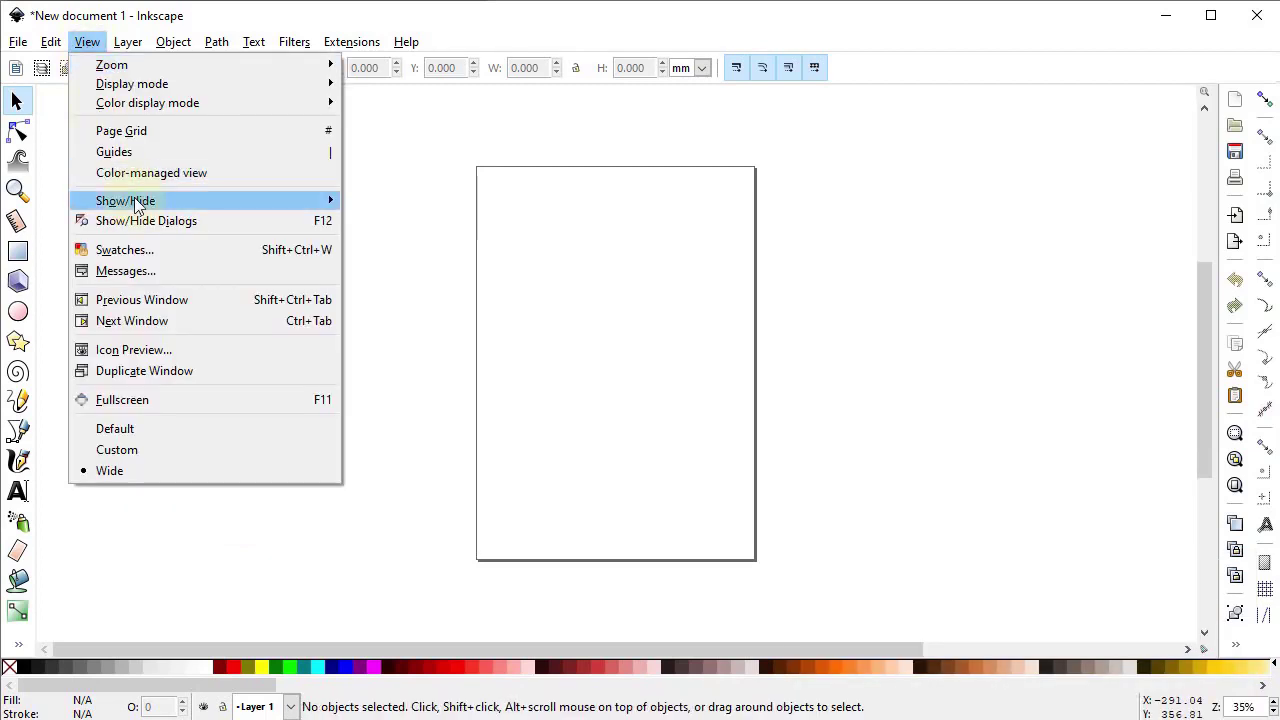
pyautogui.moveTo(137, 203)
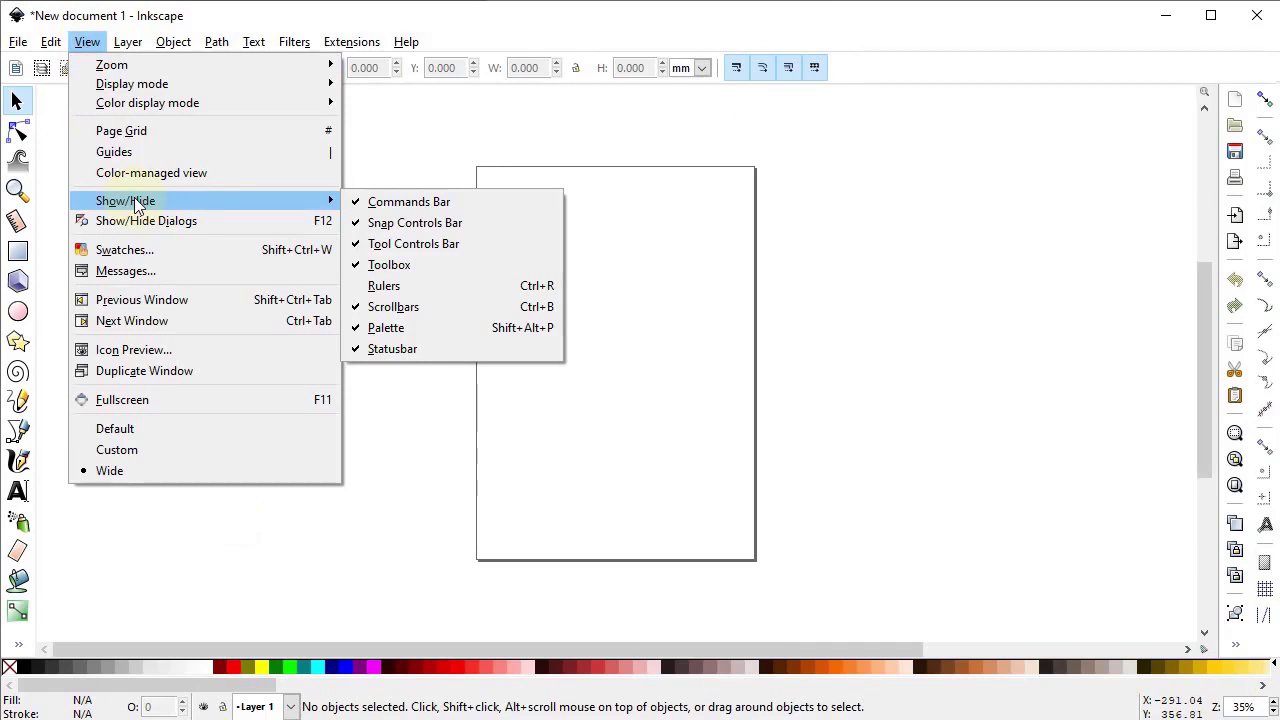
pyautogui.moveTo(22, 45)
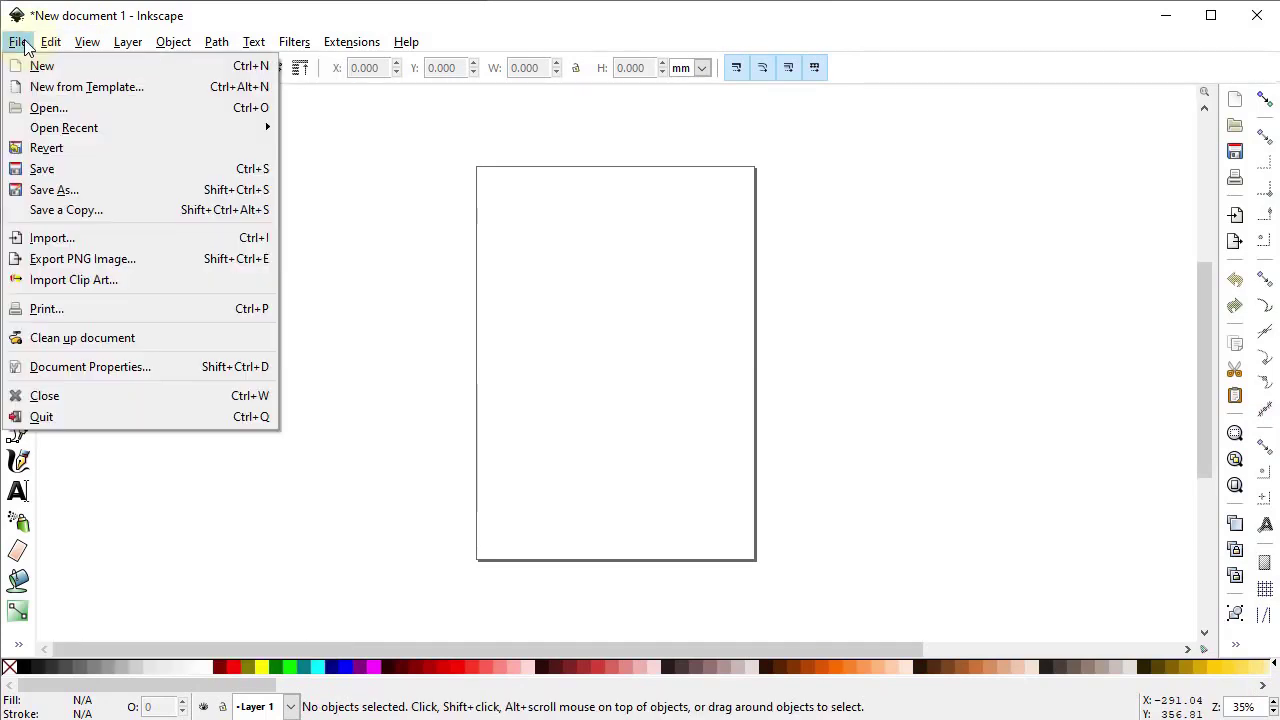
pyautogui.click(72, 370)
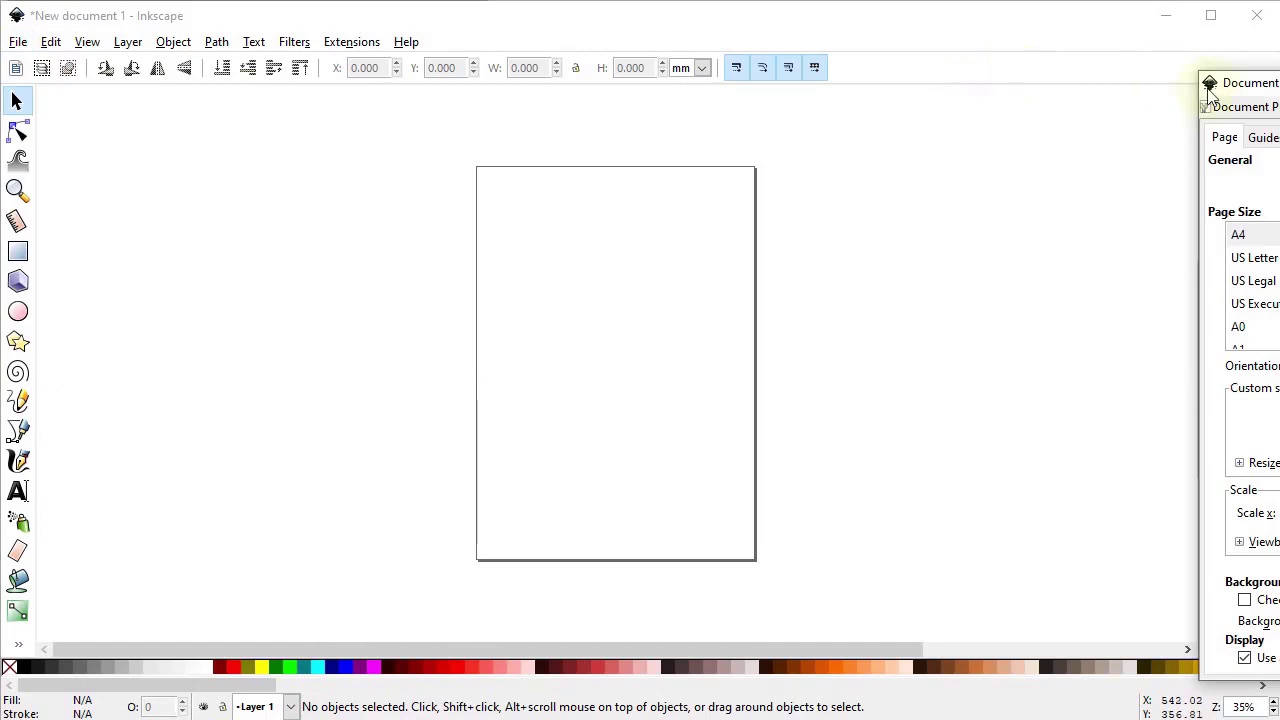
pyautogui.moveTo(1232, 92); pyautogui.dragTo(432, 120)
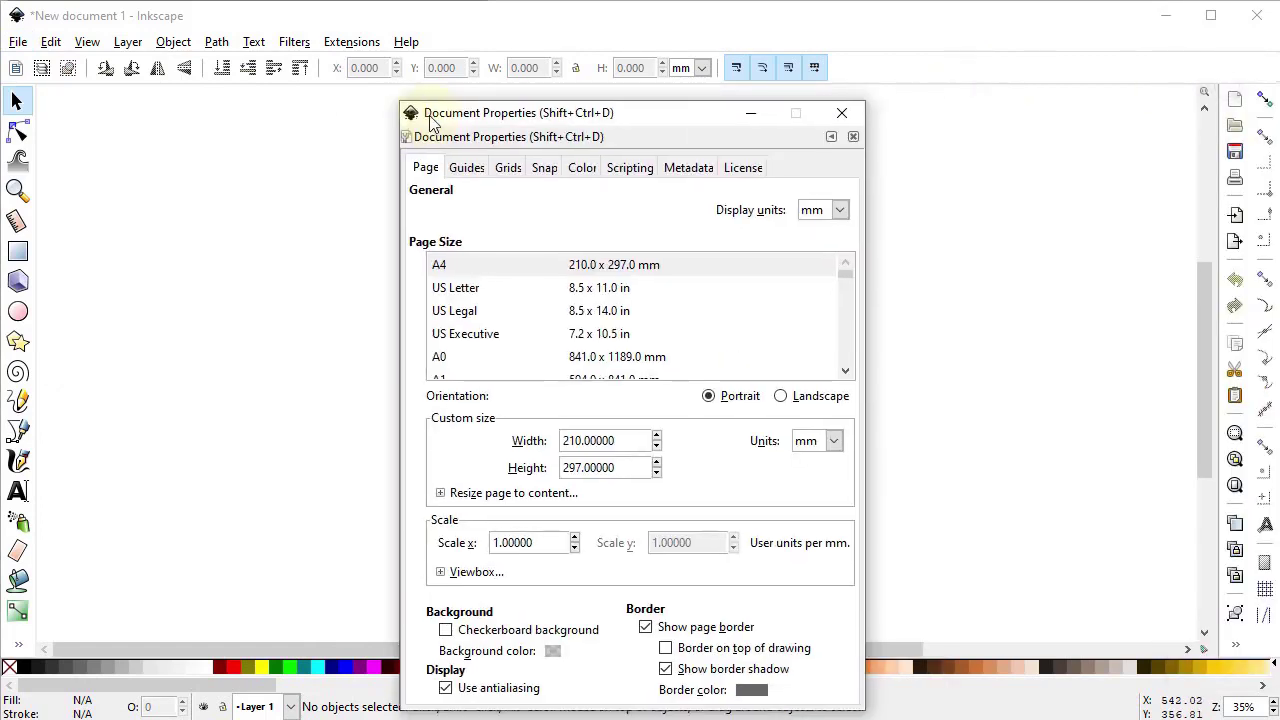
# Set display and page units to px, with a 1280 × 720 page size.
pyautogui.click(840, 212)
pyautogui.click(821, 350)
pyautogui.click(825, 443)
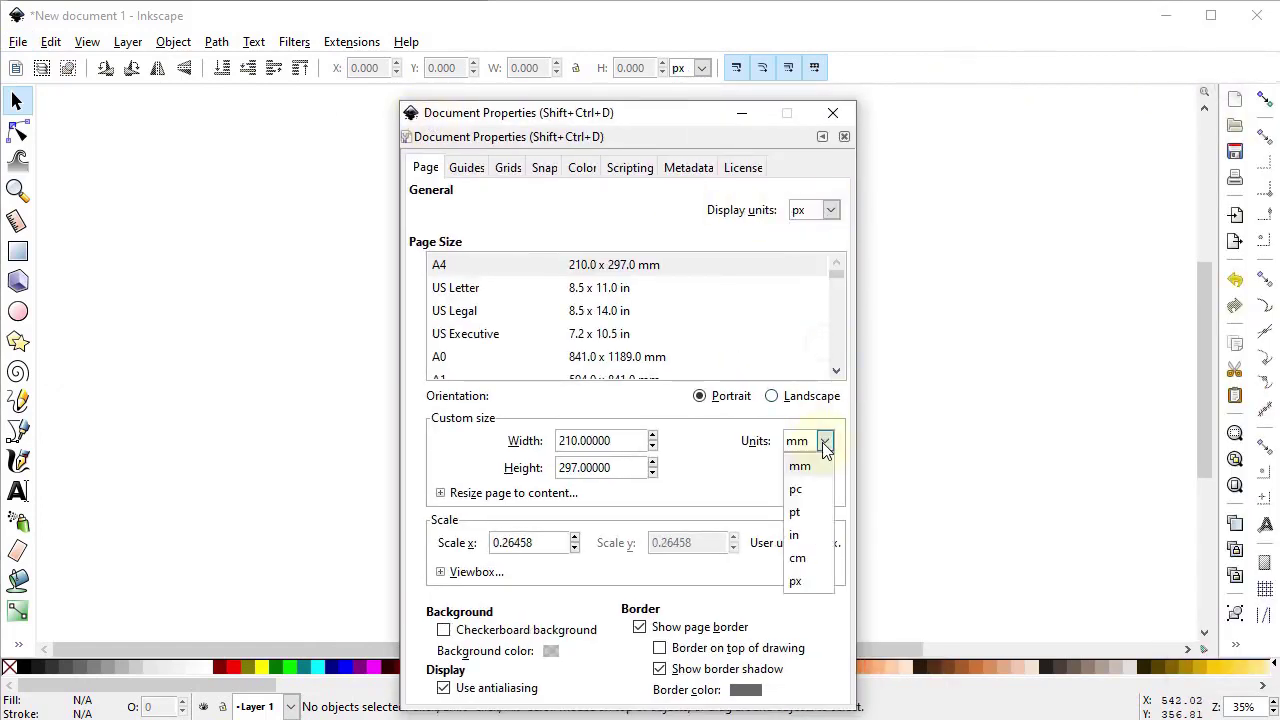
pyautogui.click(795, 581)
pyautogui.moveTo(581, 440); pyautogui.dragTo(558, 440)
pyautogui.write('1280')
pyautogui.moveTo(618, 470); pyautogui.dragTo(558, 468)
pyautogui.write('720')
pyautogui.press('Return')
pyautogui.click(832, 116)
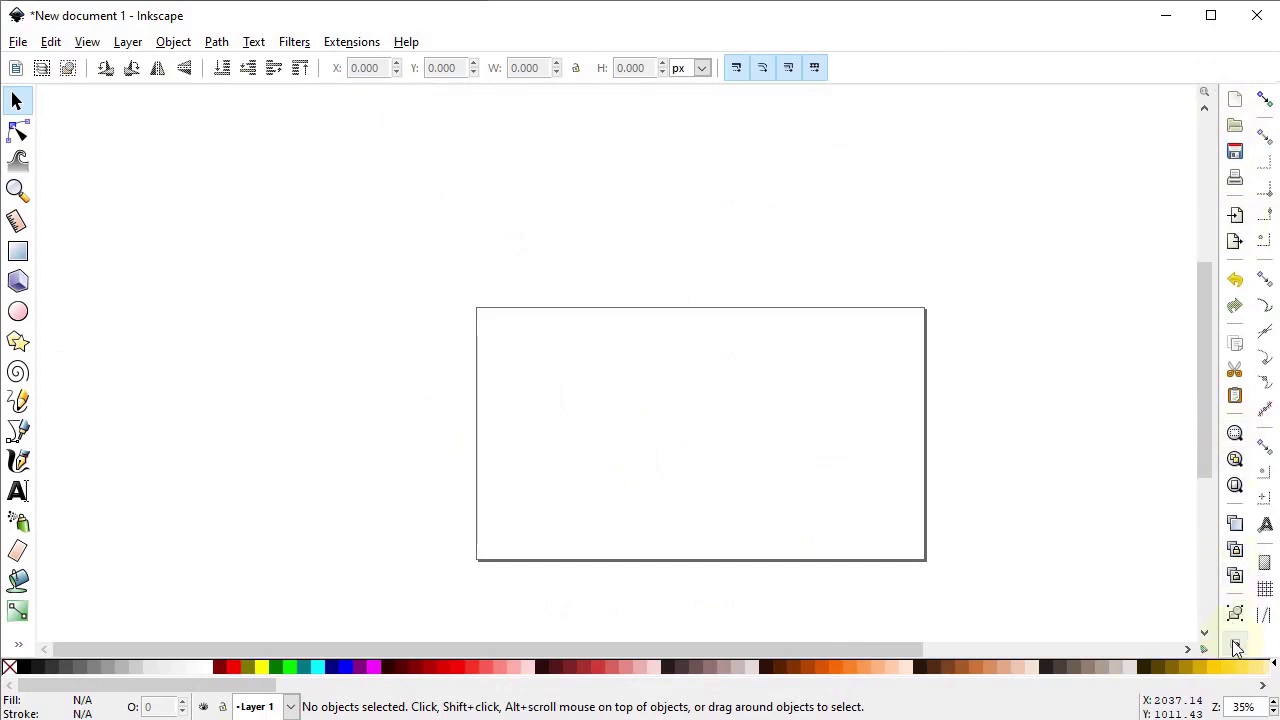
# Show the Align and Distribute and Fill and Stroke panels, and zoom to fit the page.
pyautogui.click(1236, 646)
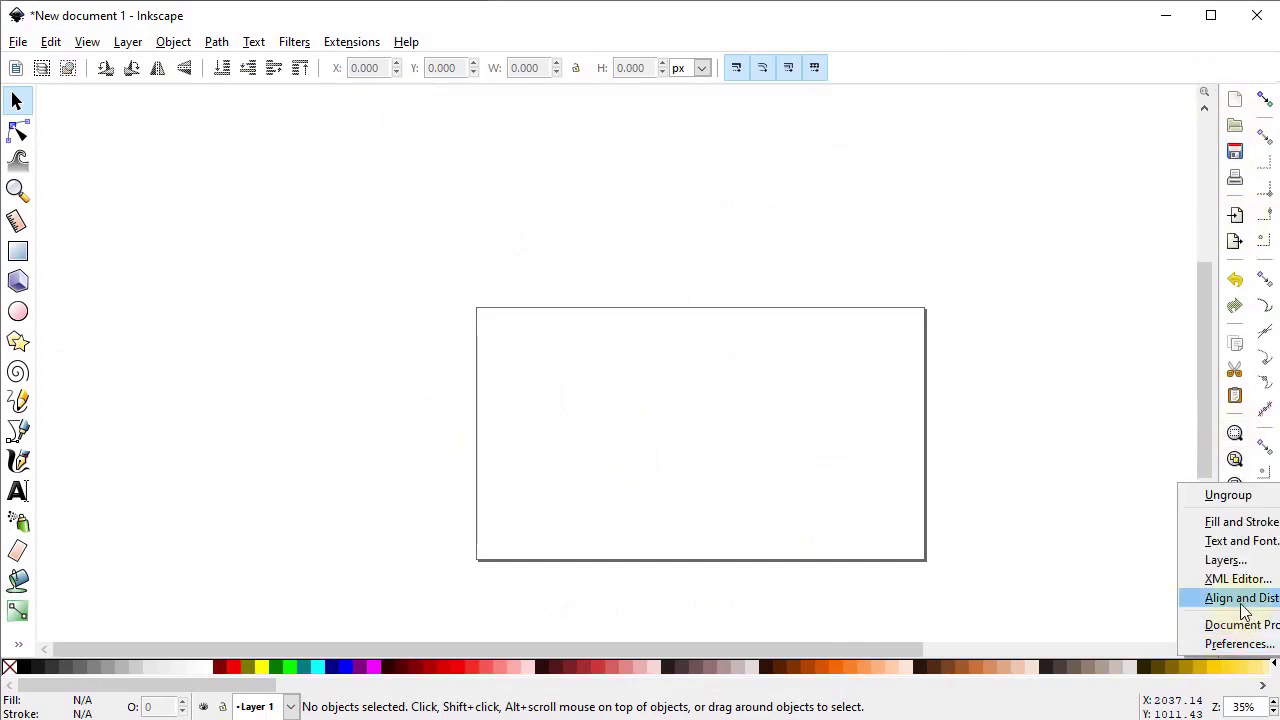
pyautogui.click(1240, 598)
pyautogui.click(1237, 644)
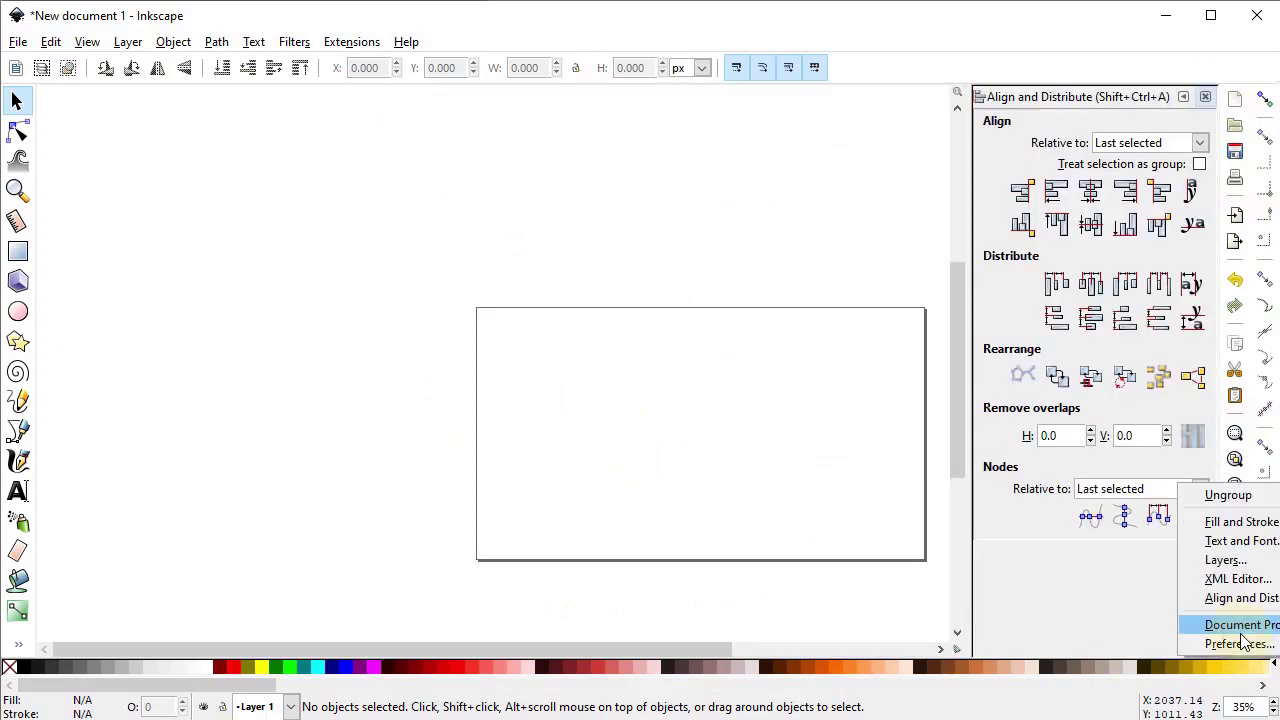
pyautogui.click(1240, 521)
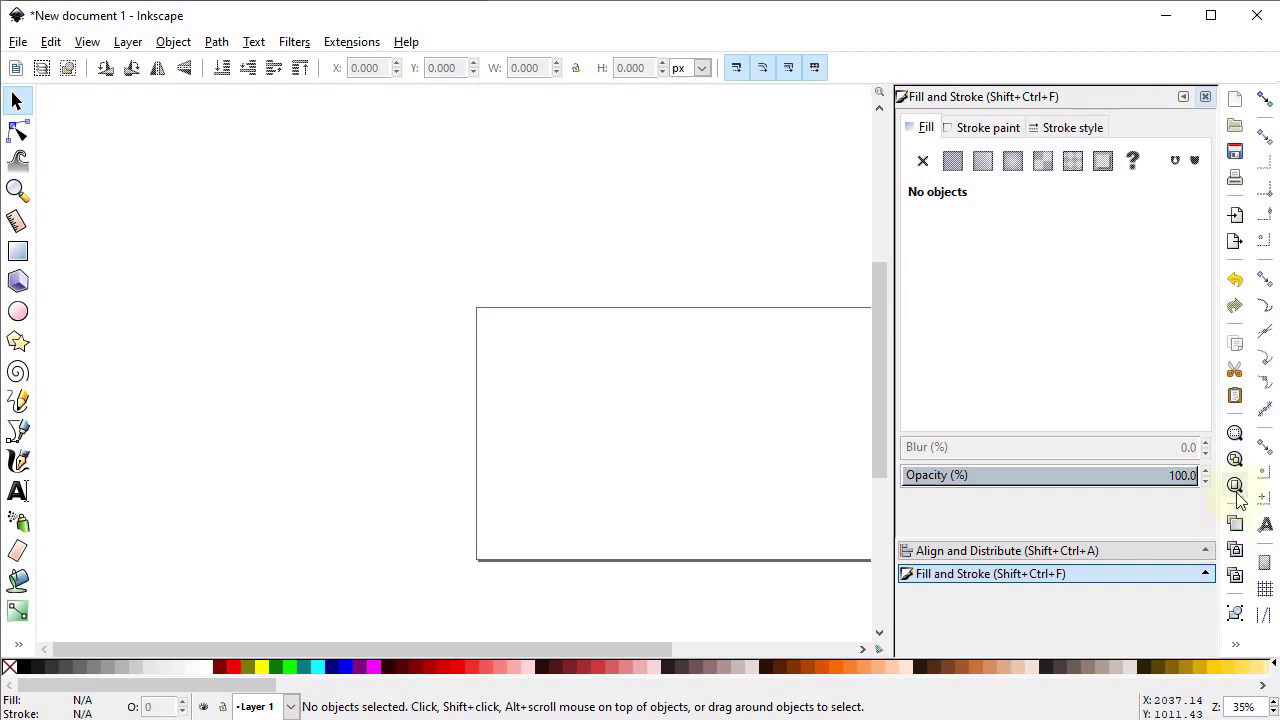
pyautogui.click(1234, 485)
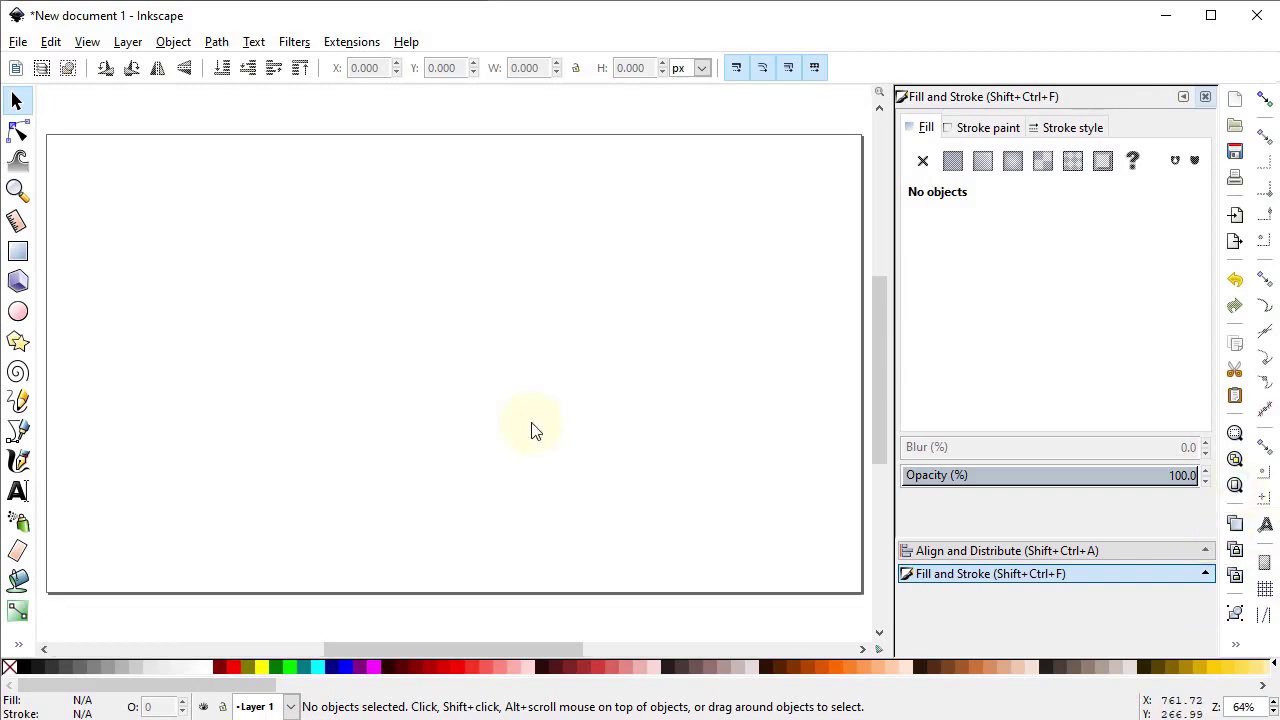
# Draw a vertical straight line with the Bezier tool and set its height to 600 px.
pyautogui.click(18, 430)
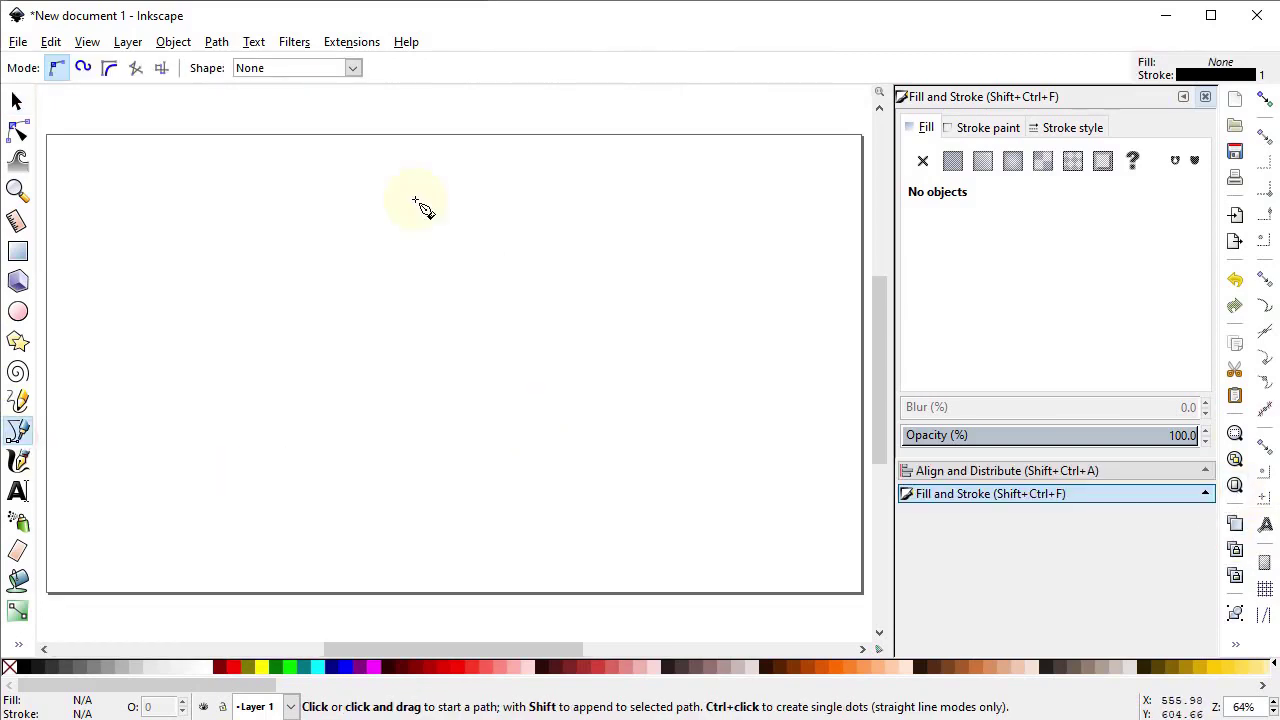
pyautogui.click(435, 183)
pyautogui.click(435, 530)
pyautogui.click(16, 101)
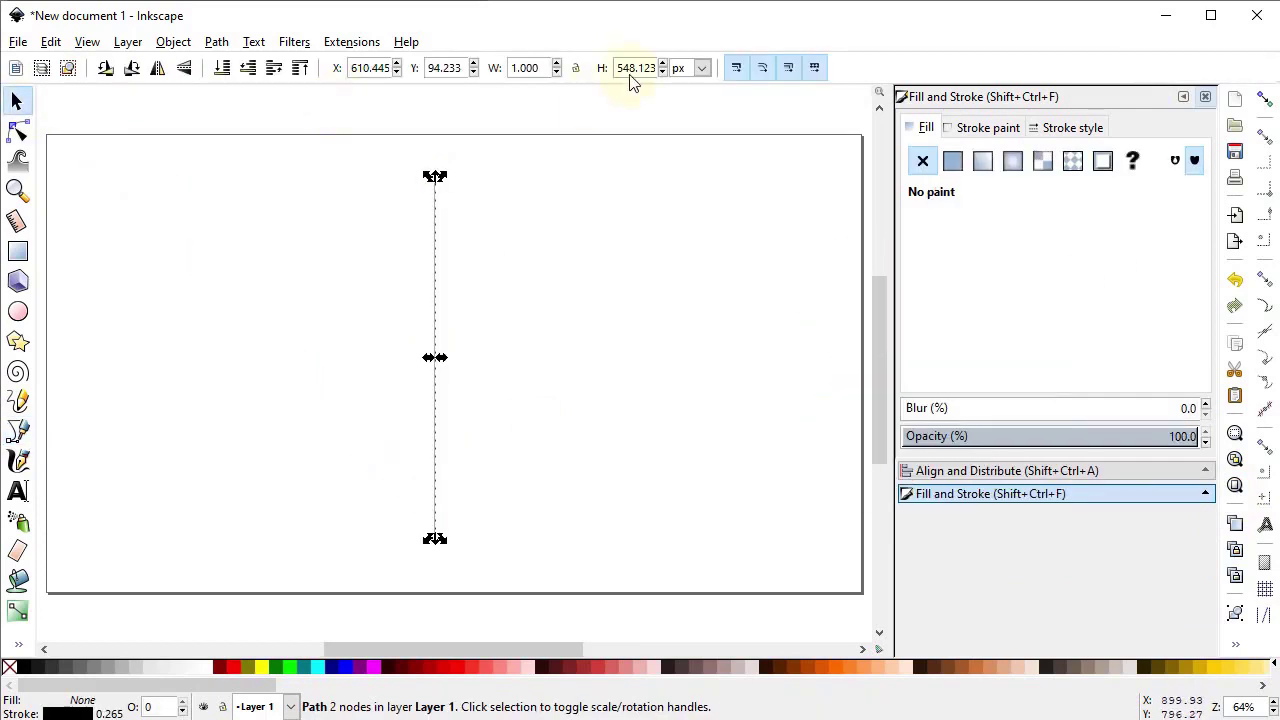
pyautogui.write('600')
pyautogui.press('Return')
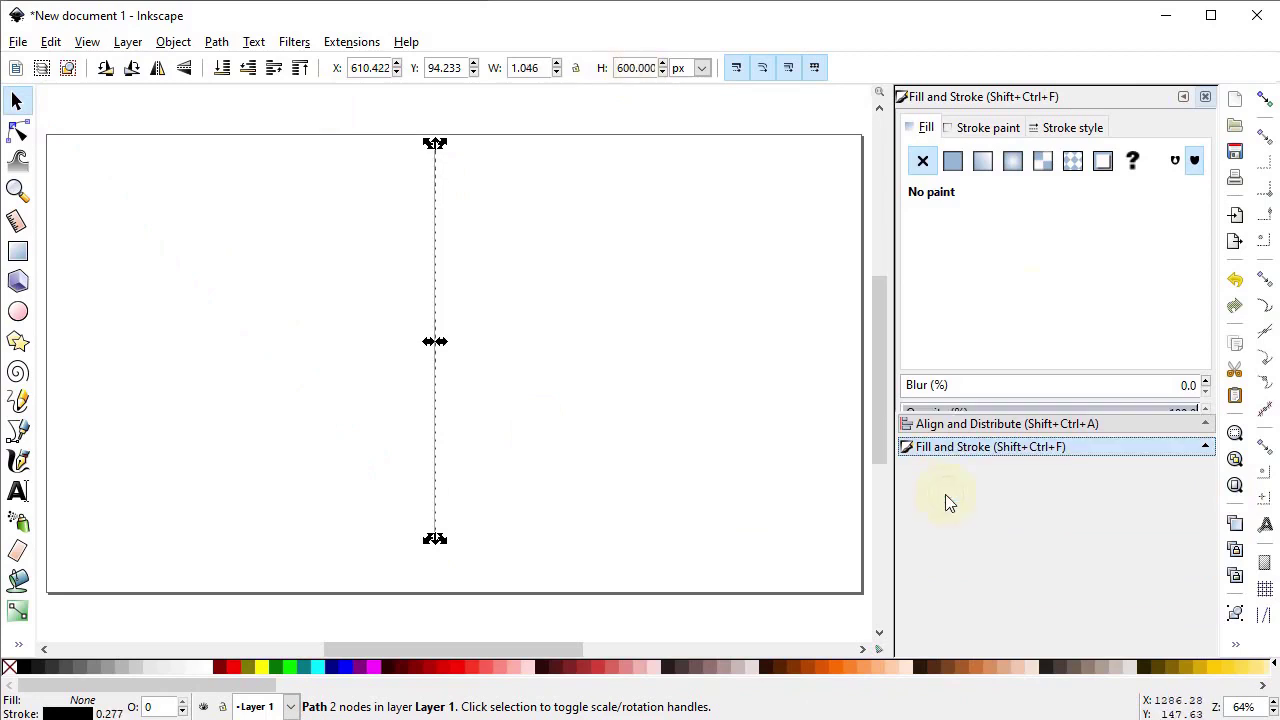
# Give the vertical line a 3 px stroke width and nudge it slightly right and down.
pyautogui.click(1086, 126)
pyautogui.click(1106, 160)
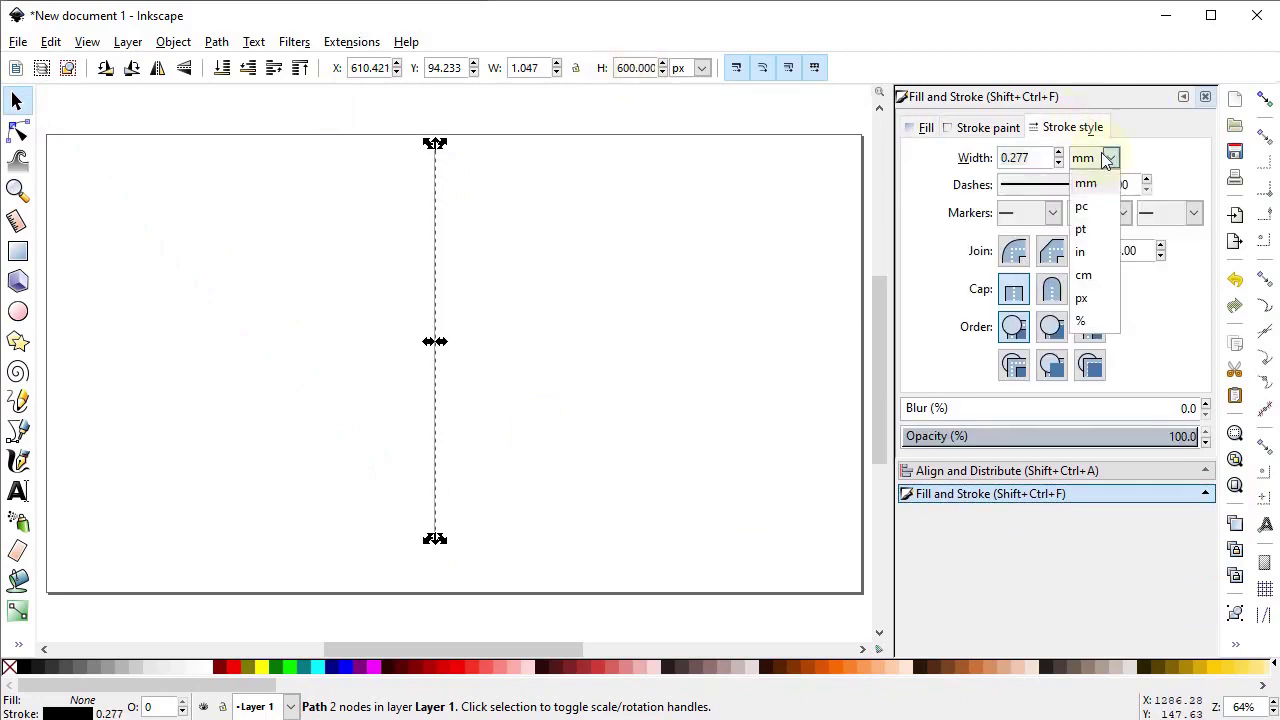
pyautogui.click(1085, 181)
pyautogui.doubleClick(1021, 158)
pyautogui.write('3')
pyautogui.press('Return')
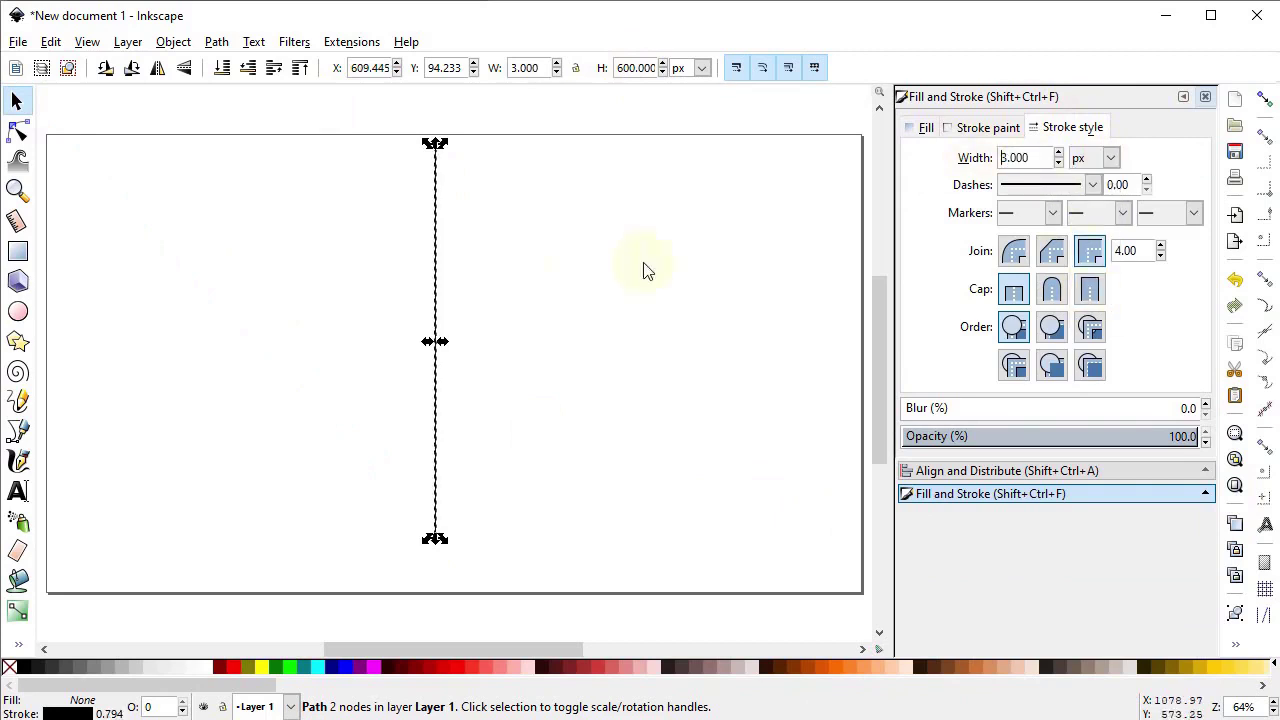
pyautogui.moveTo(435, 305); pyautogui.dragTo(451, 324)
pyautogui.click(149, 397)
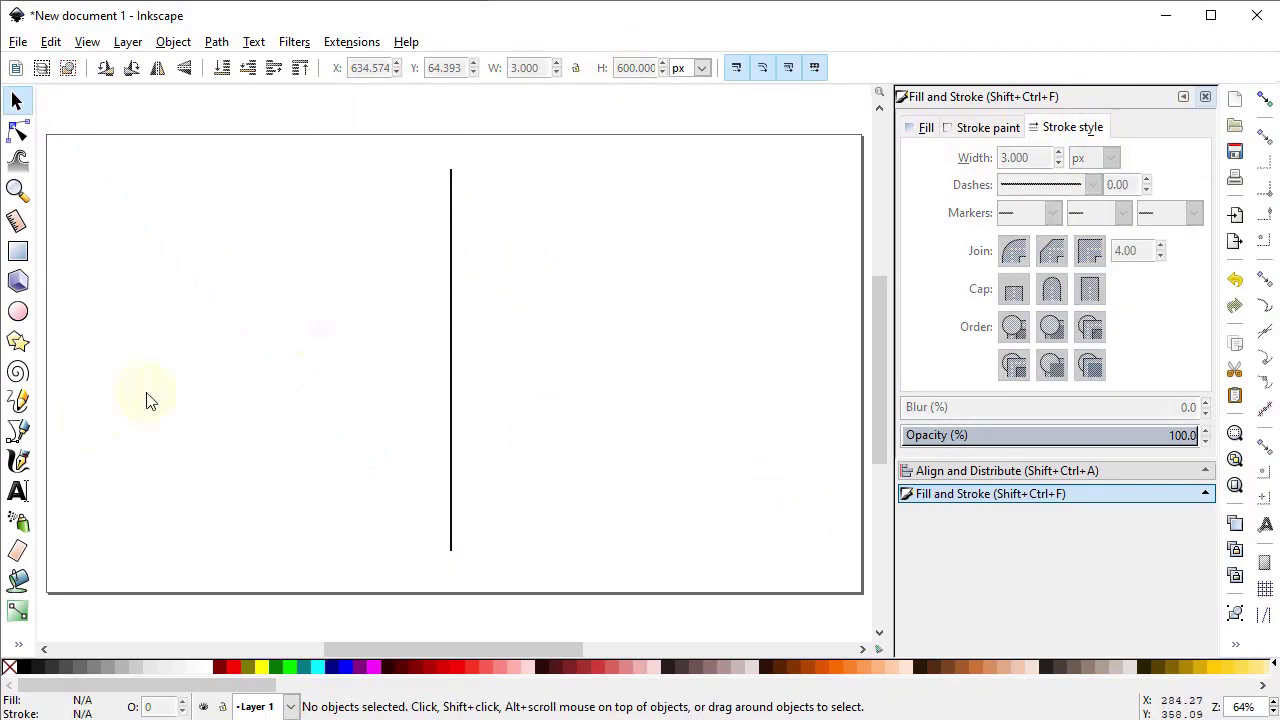
# Draw a horizontal line 110 px wide with a 3 px stroke.
pyautogui.click(18, 430)
pyautogui.click(326, 446)
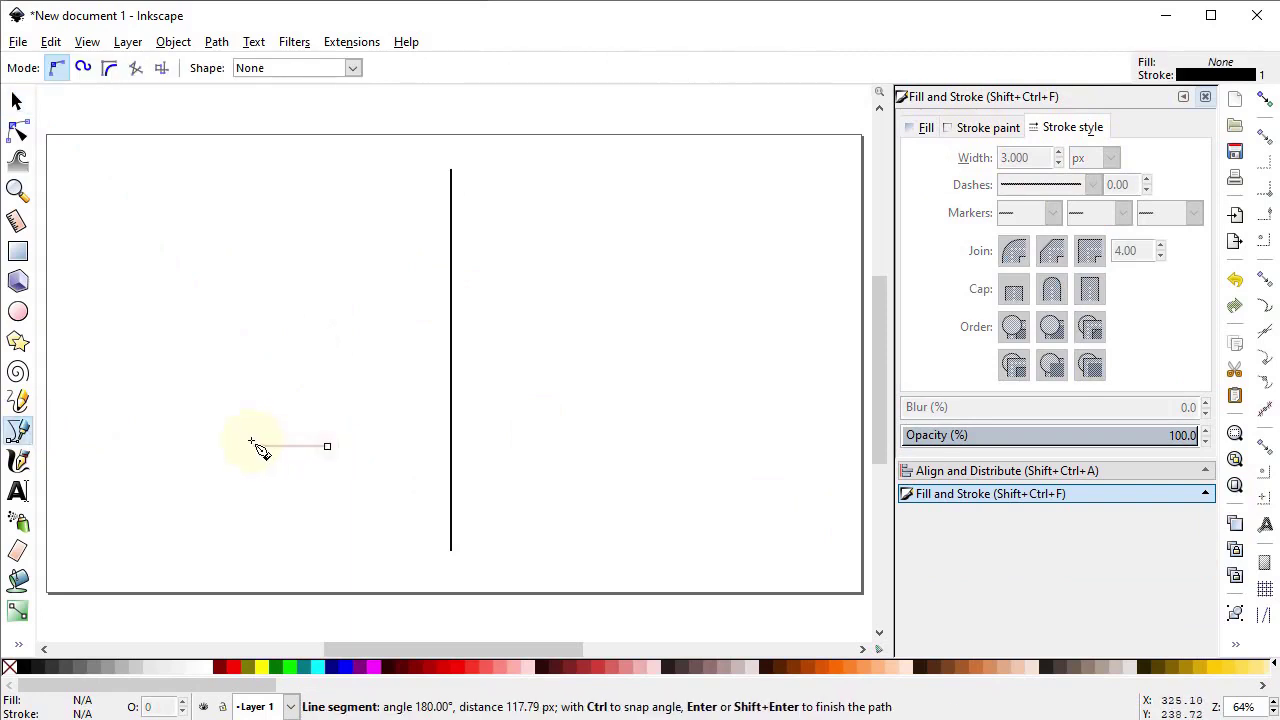
pyautogui.click(233, 446)
pyautogui.click(16, 100)
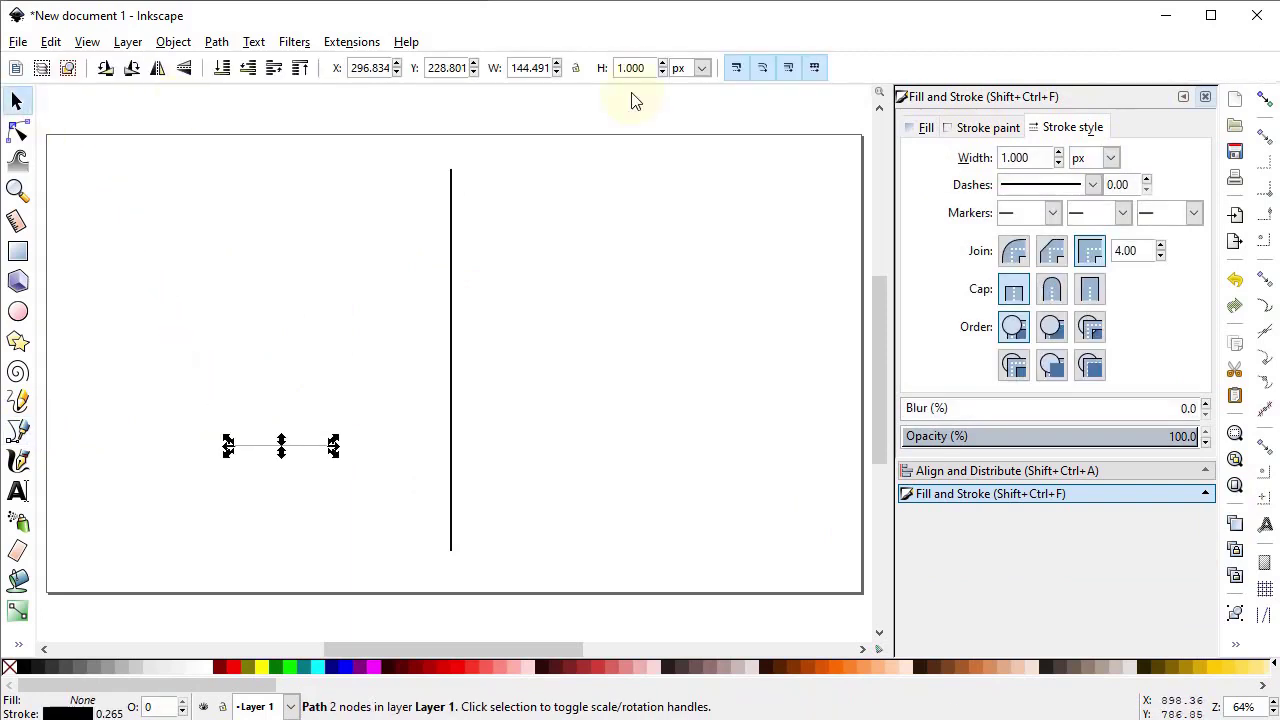
pyautogui.write('110')
pyautogui.press('Return')
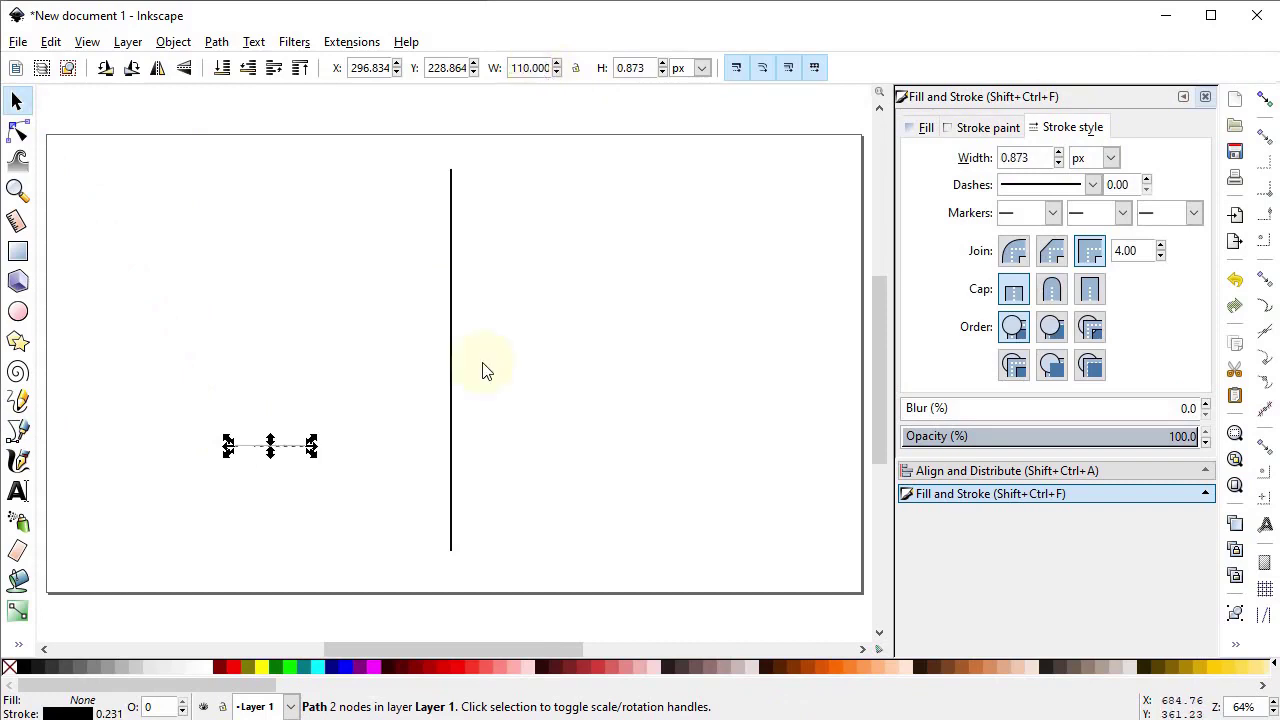
pyautogui.write('3')
pyautogui.press('Return')
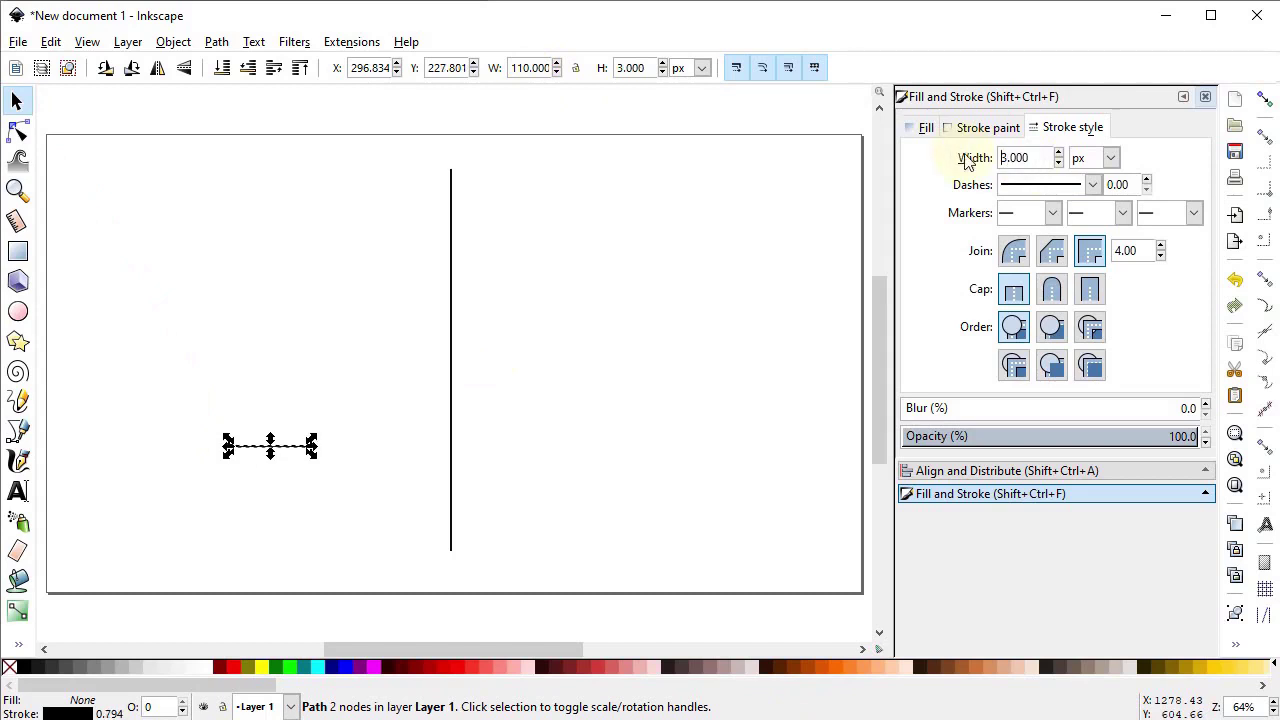
# Enable snapping and snap the short line to the vertical line's bottom end.
pyautogui.click(1264, 98)
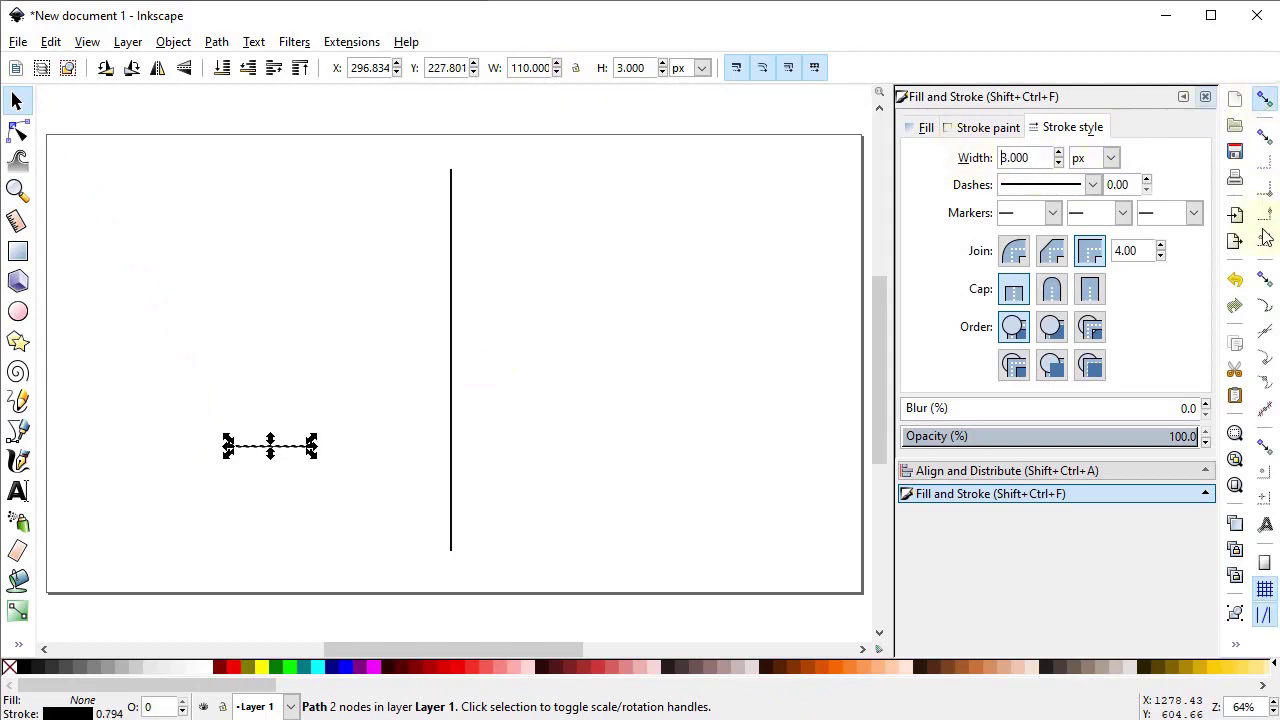
pyautogui.click(1264, 331)
pyautogui.click(1264, 357)
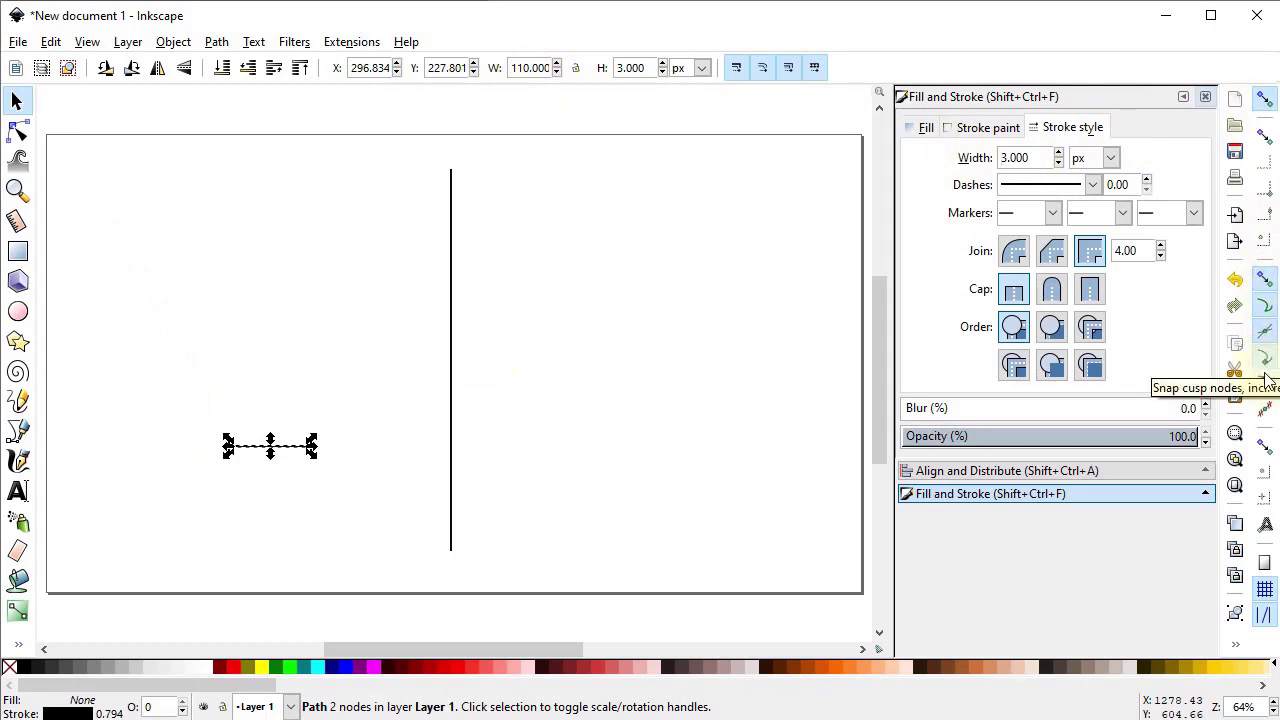
pyautogui.click(1264, 385)
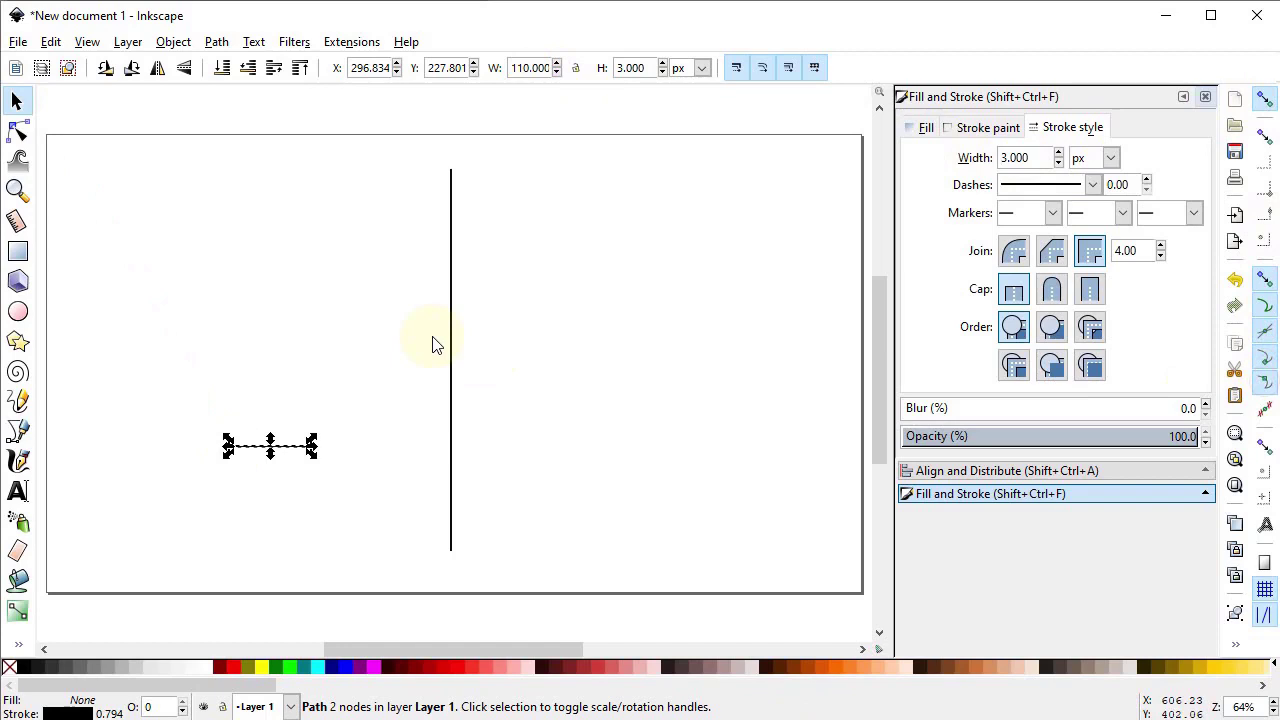
pyautogui.moveTo(308, 455); pyautogui.dragTo(439, 560)
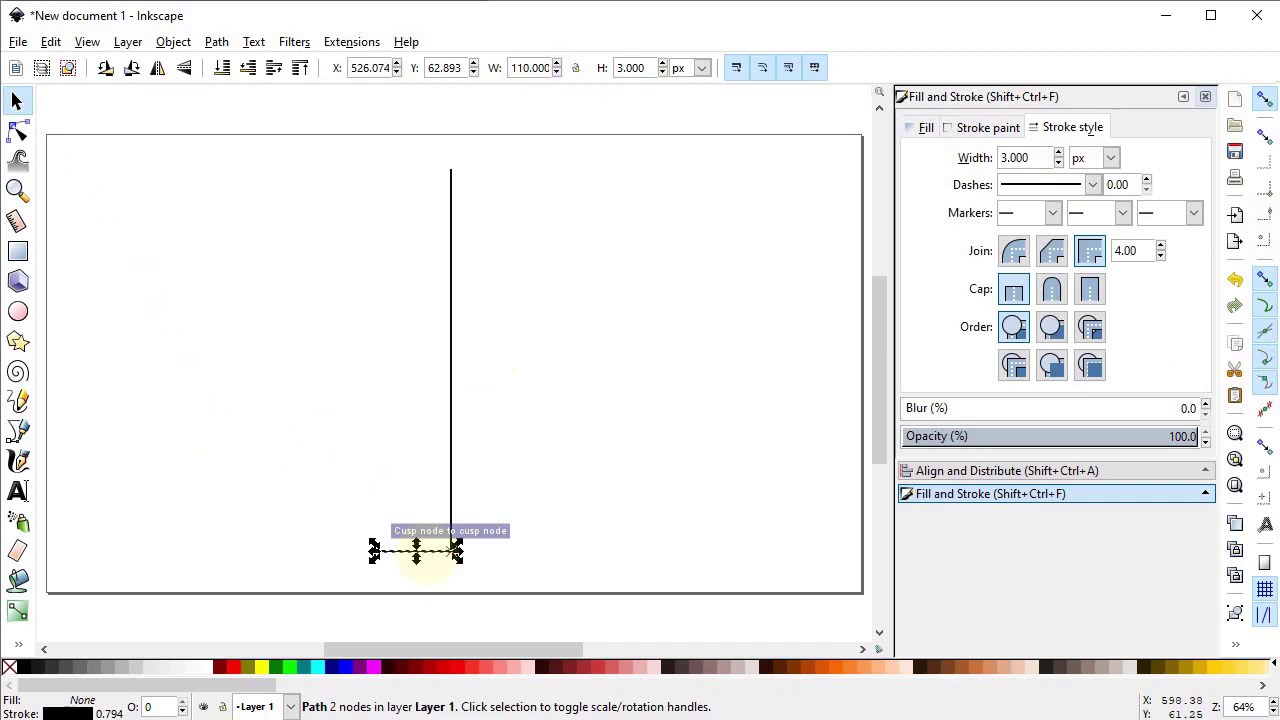
# Duplicate the vertical line 110 px to the left, then delete the short horizontal spacer.
pyautogui.click(451, 332)
pyautogui.rightClick(451, 331)
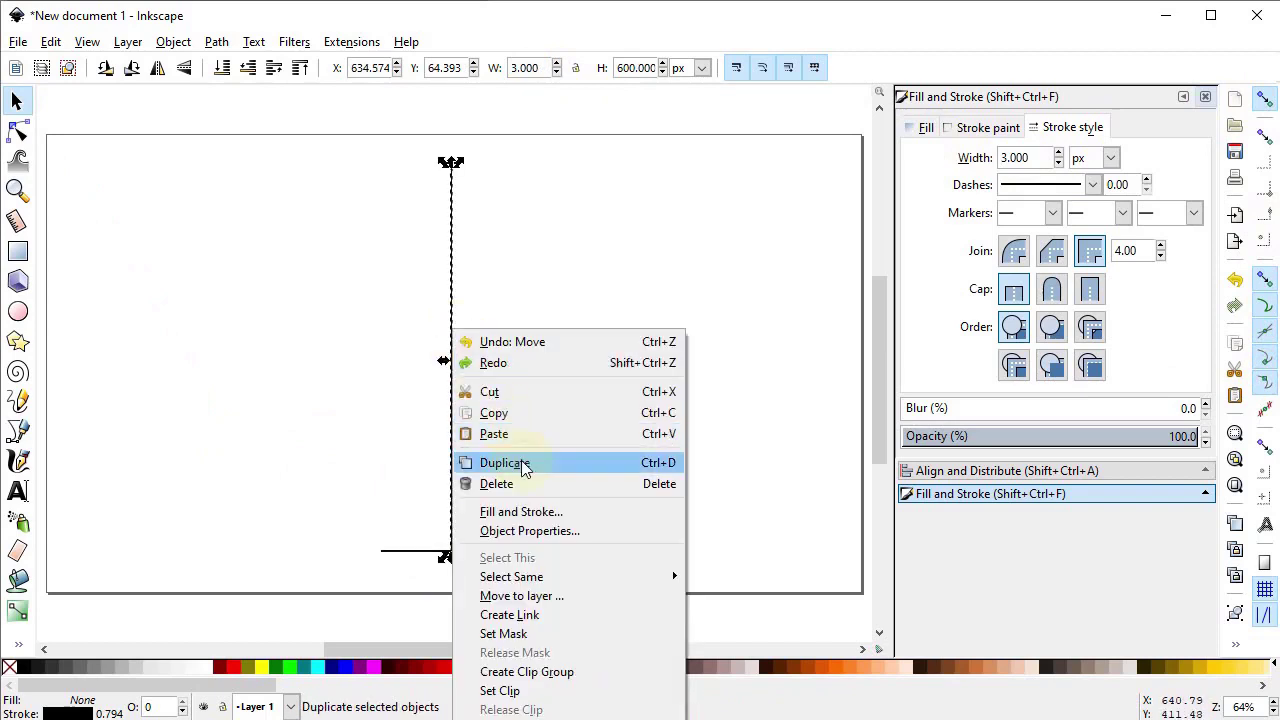
pyautogui.click(443, 462)
pyautogui.moveTo(451, 438); pyautogui.dragTo(382, 431)
pyautogui.click(425, 549)
pyautogui.press('Delete')
# Duplicate and shift the pair of verticals until five evenly spaced lines stand in a row.
pyautogui.moveTo(341, 576); pyautogui.dragTo(571, 140)
pyautogui.rightClick(451, 222)
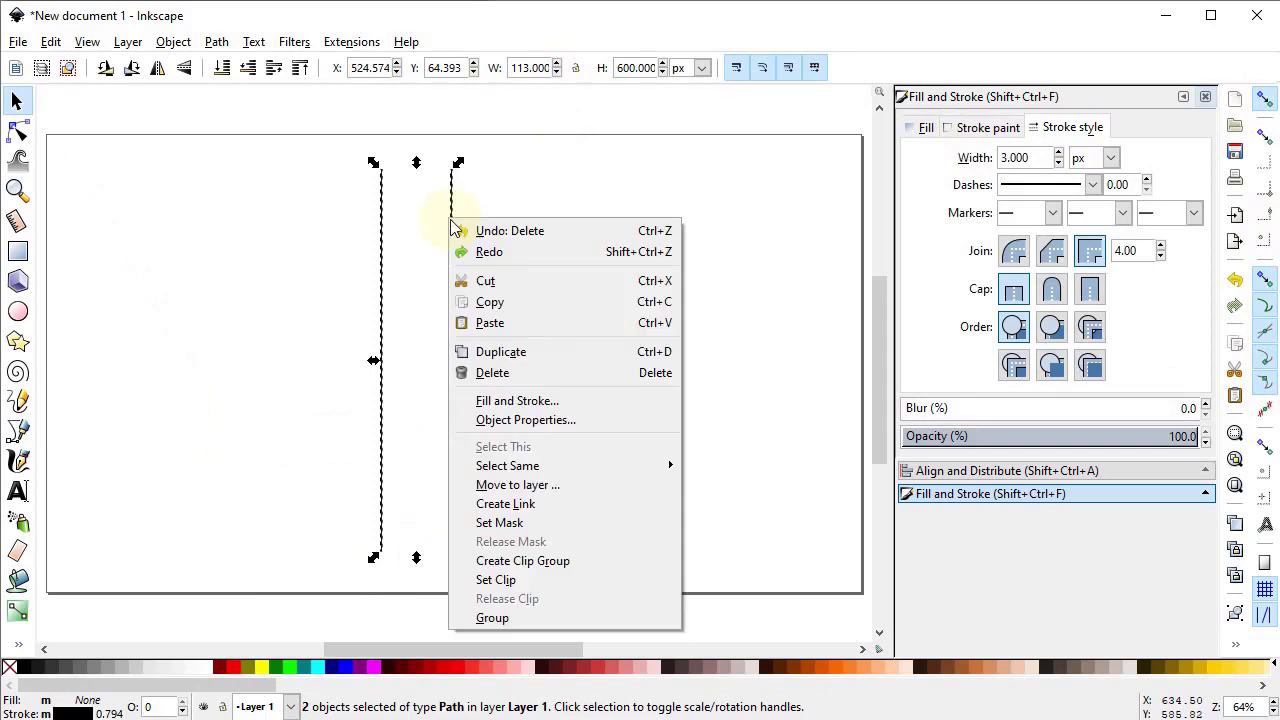
pyautogui.click(518, 360)
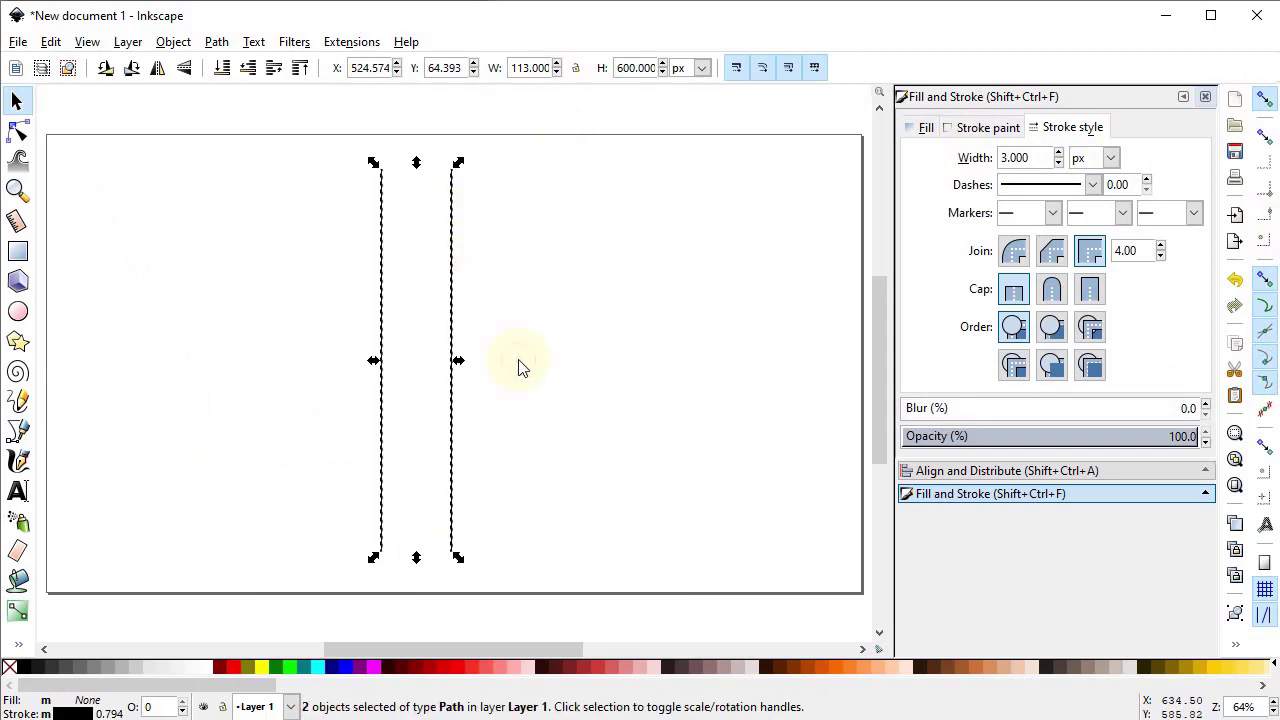
pyautogui.press('ctrl')
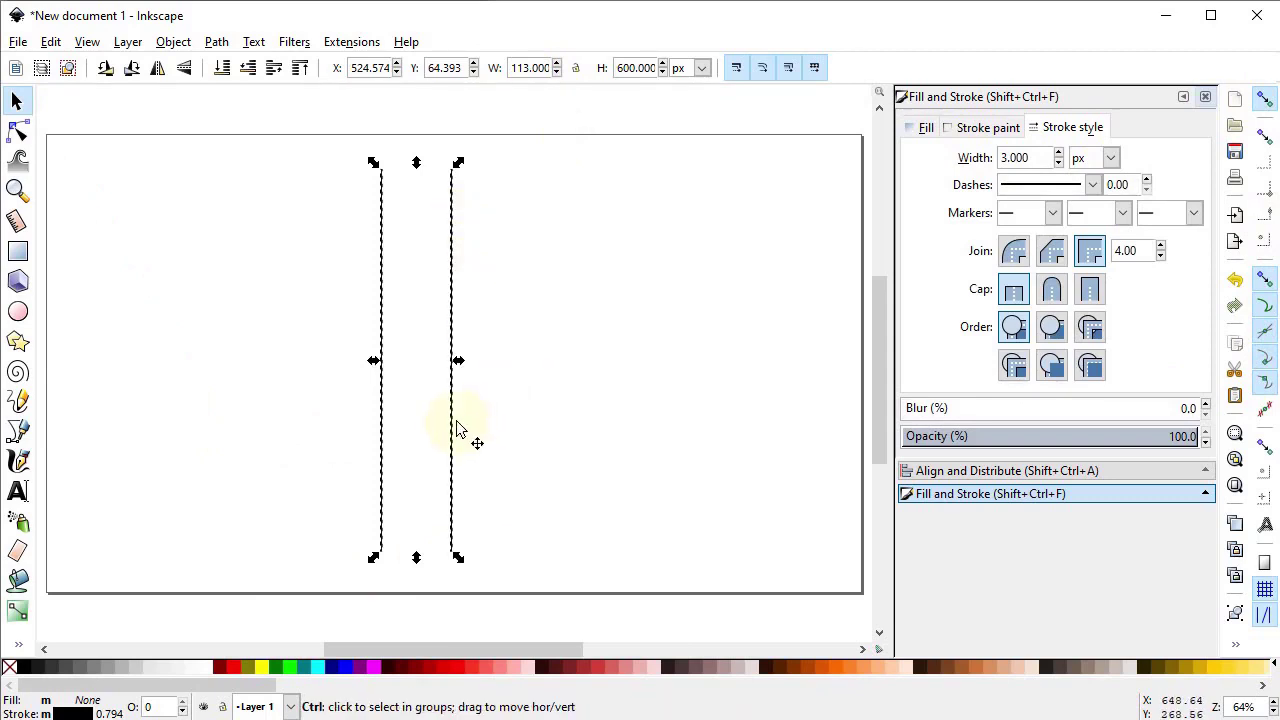
pyautogui.moveTo(452, 430); pyautogui.dragTo(387, 430)
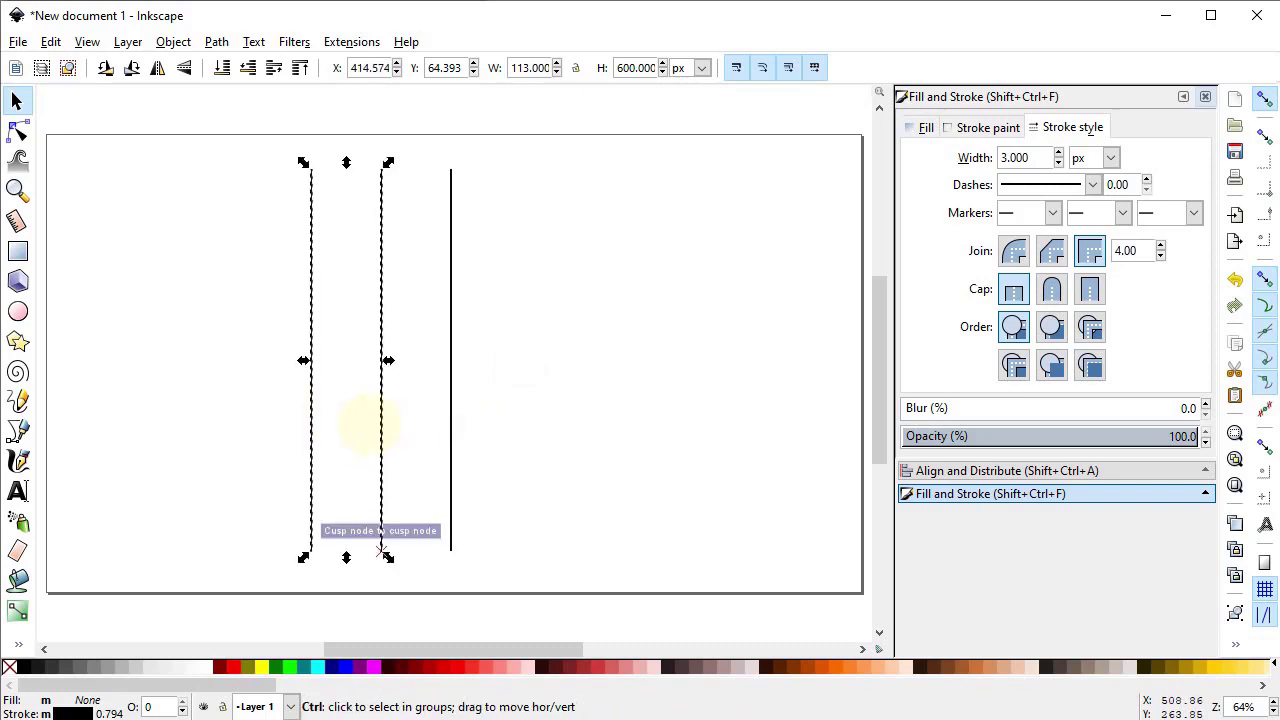
pyautogui.rightClick(306, 272)
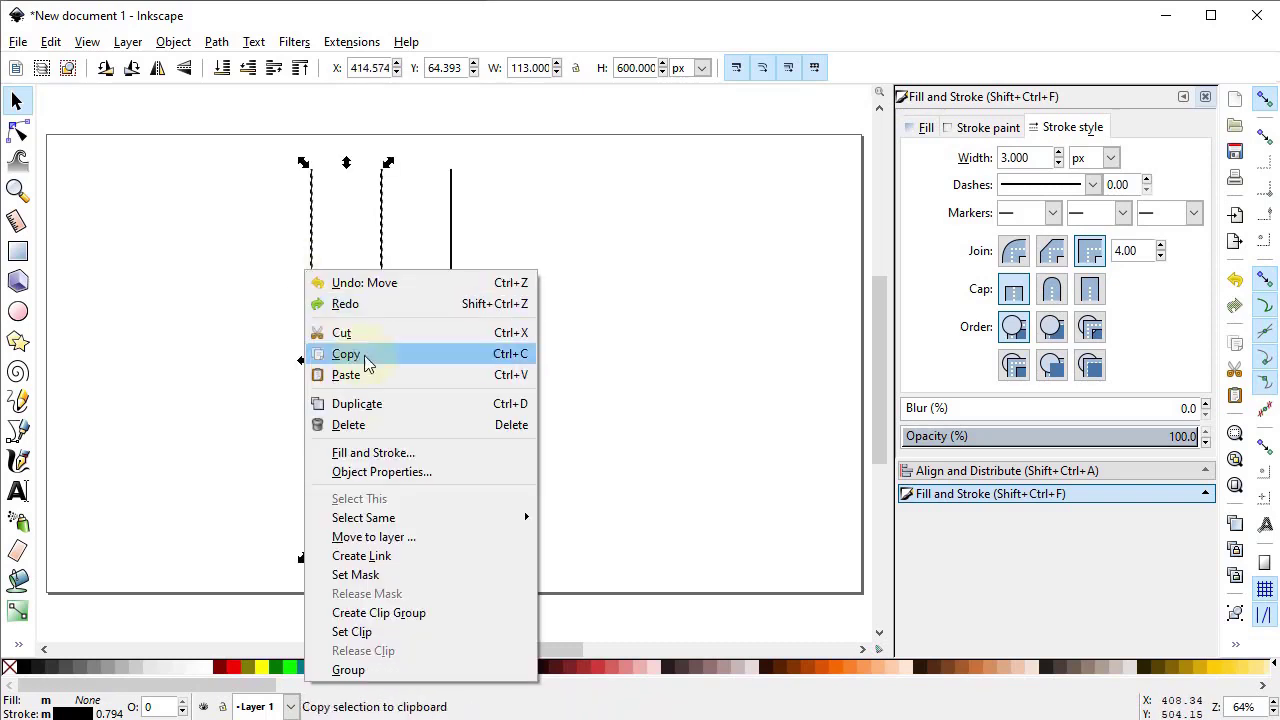
pyautogui.click(371, 404)
pyautogui.moveTo(377, 472); pyautogui.dragTo(304, 478)
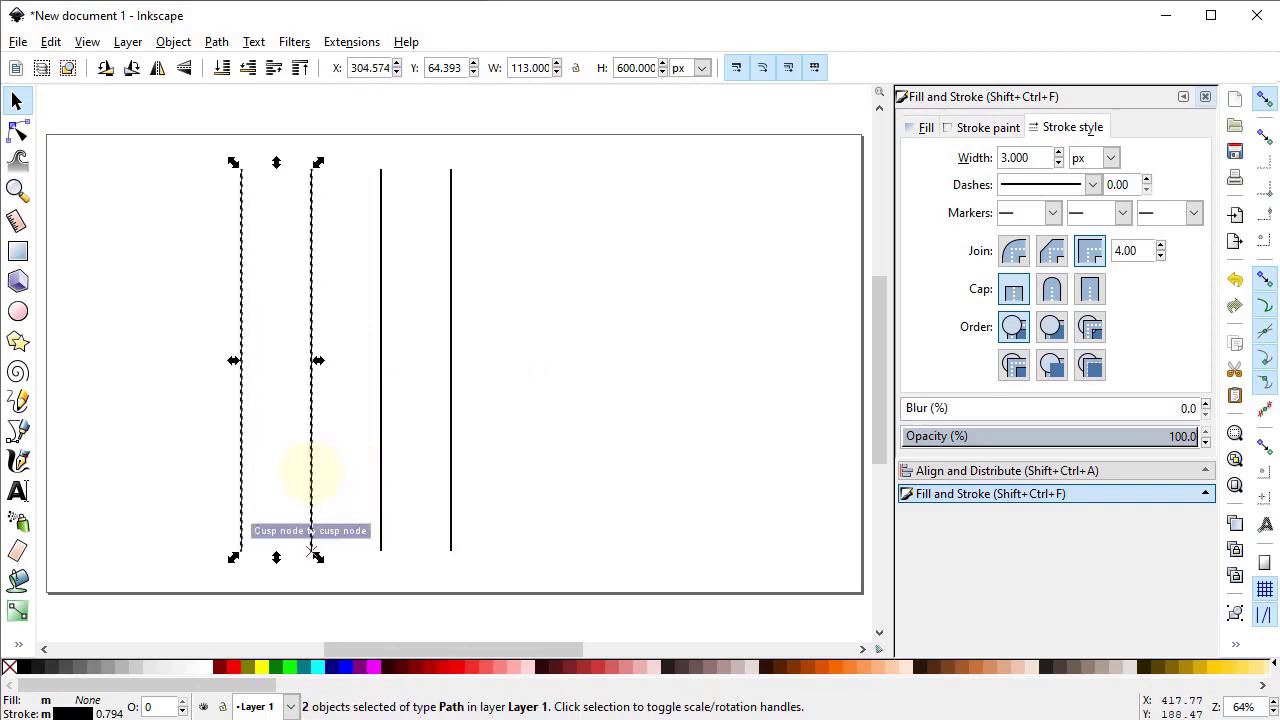
pyautogui.rightClick(309, 255)
pyautogui.click(373, 389)
pyautogui.moveTo(244, 446); pyautogui.dragTo(449, 440)
pyautogui.click(540, 300)
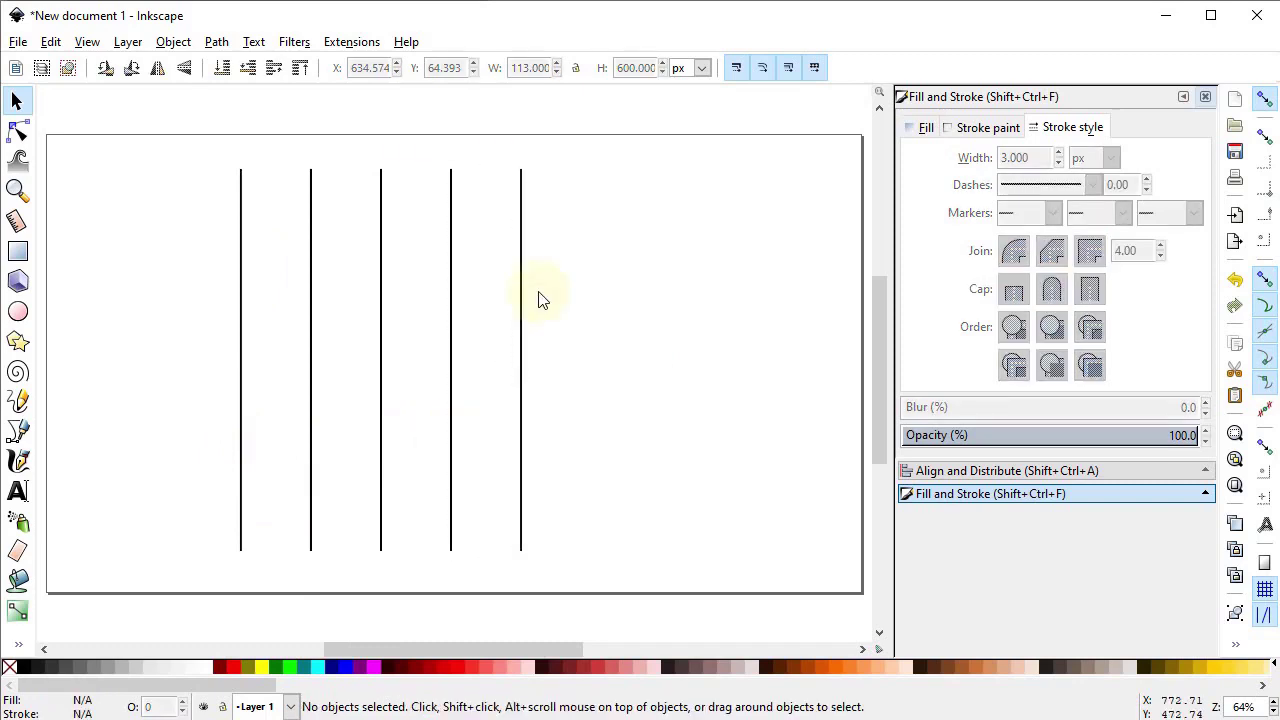
# Duplicate the rightmost vertical, rotate it 90°, and lay it across the tops of the lines.
pyautogui.click(521, 255)
pyautogui.rightClick(521, 253)
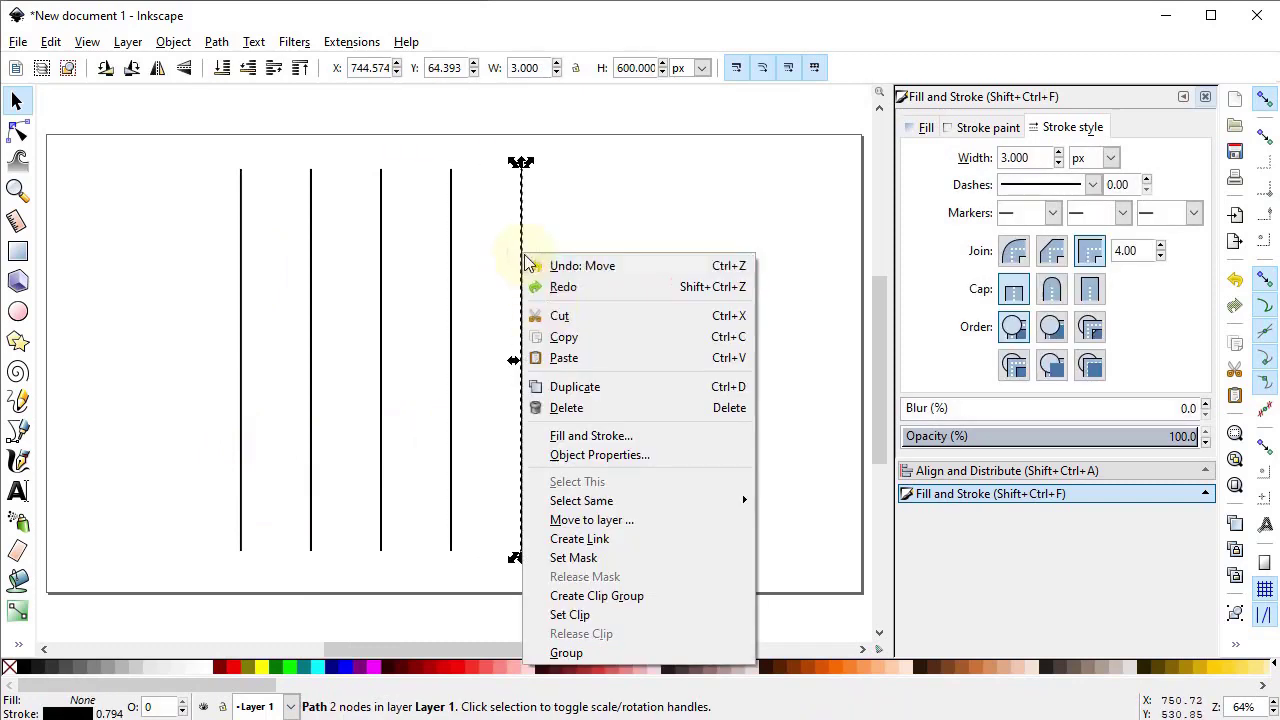
pyautogui.click(565, 385)
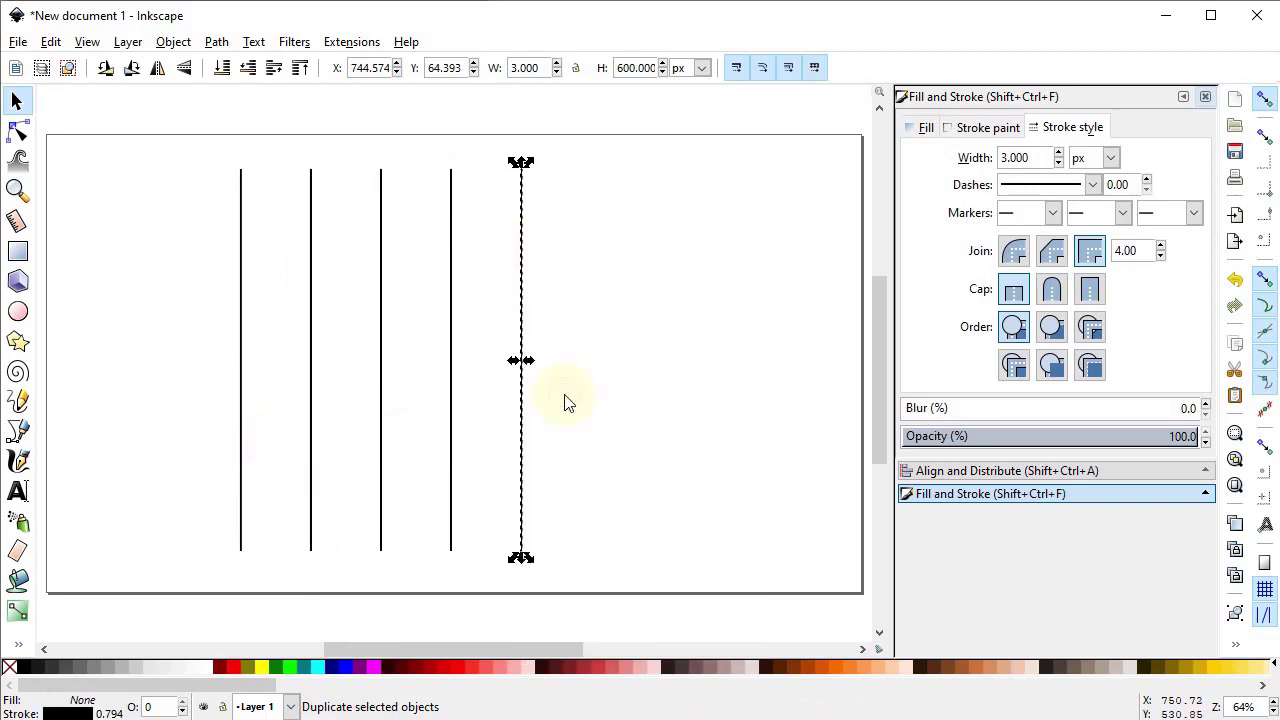
pyautogui.click(131, 68)
pyautogui.moveTo(622, 360); pyautogui.dragTo(485, 230)
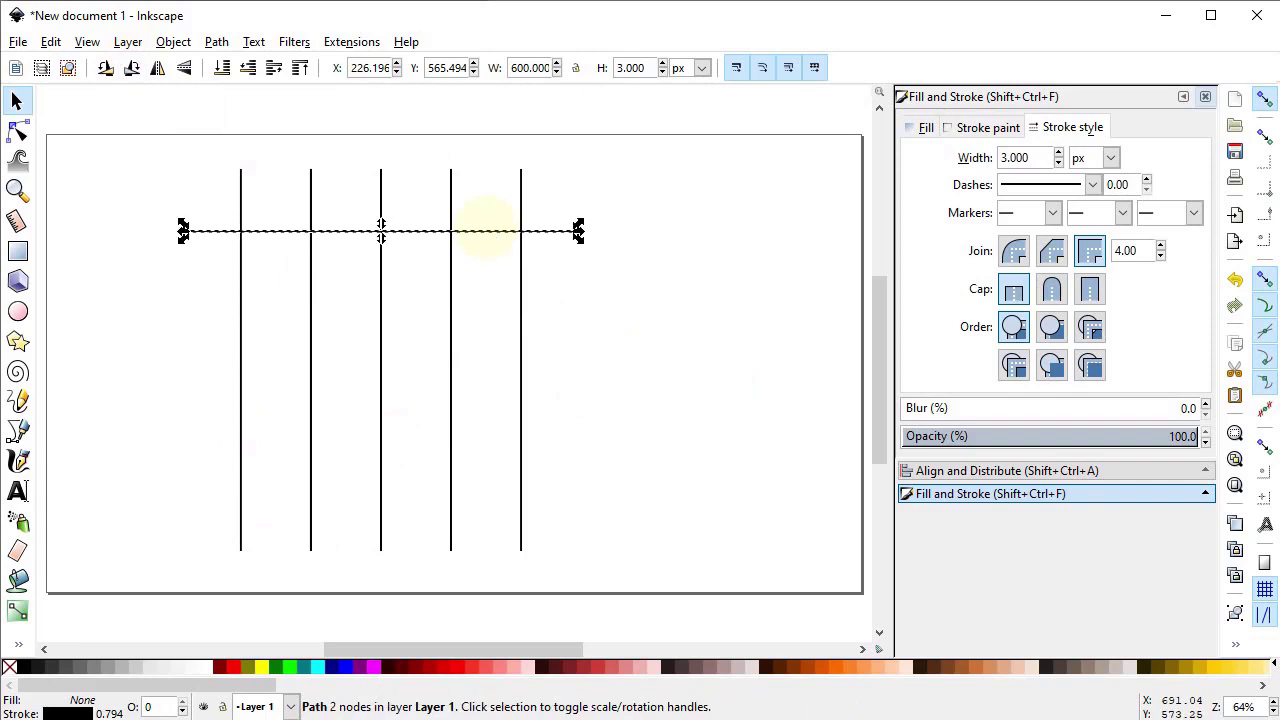
# Draw a short vertical line to the right of the grid with the Pen tool.
pyautogui.click(19, 432)
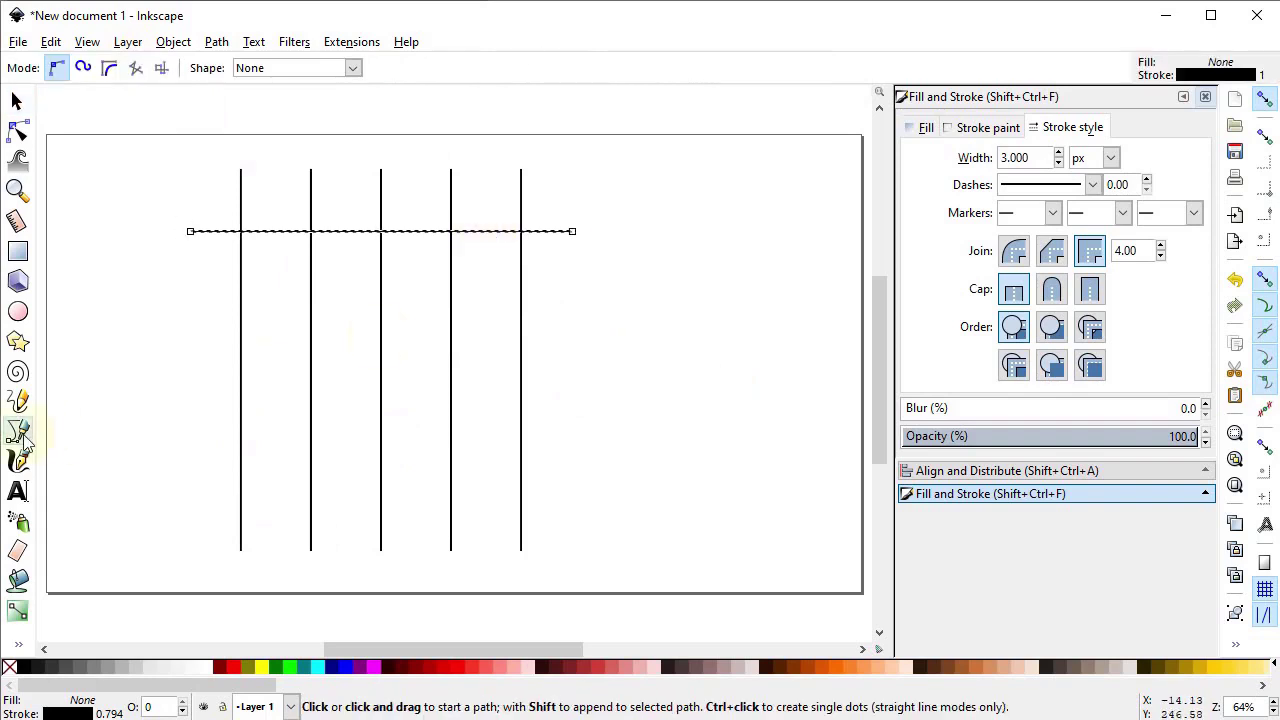
pyautogui.click(635, 282)
pyautogui.click(635, 380)
# Make the short line 135 px tall with a 3 px stroke and snap it to the crossbar's end.
pyautogui.click(15, 98)
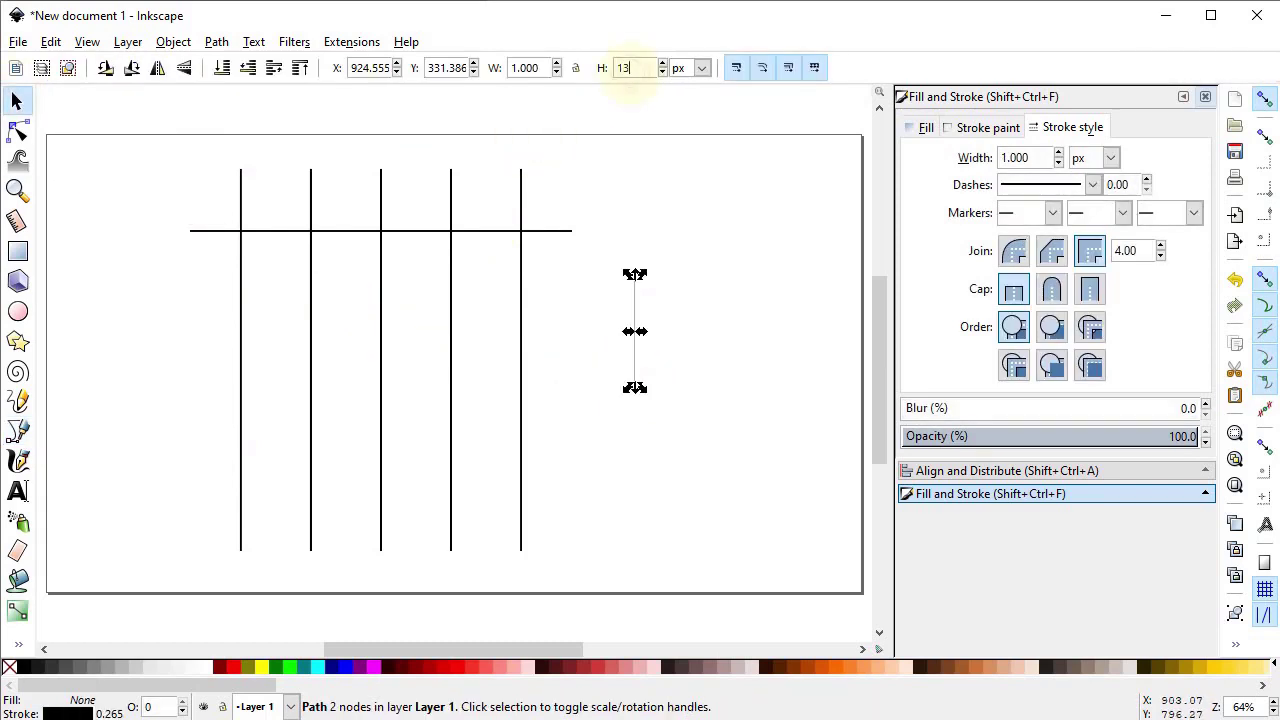
pyautogui.click(632, 67)
pyautogui.write('135')
pyautogui.press('Return')
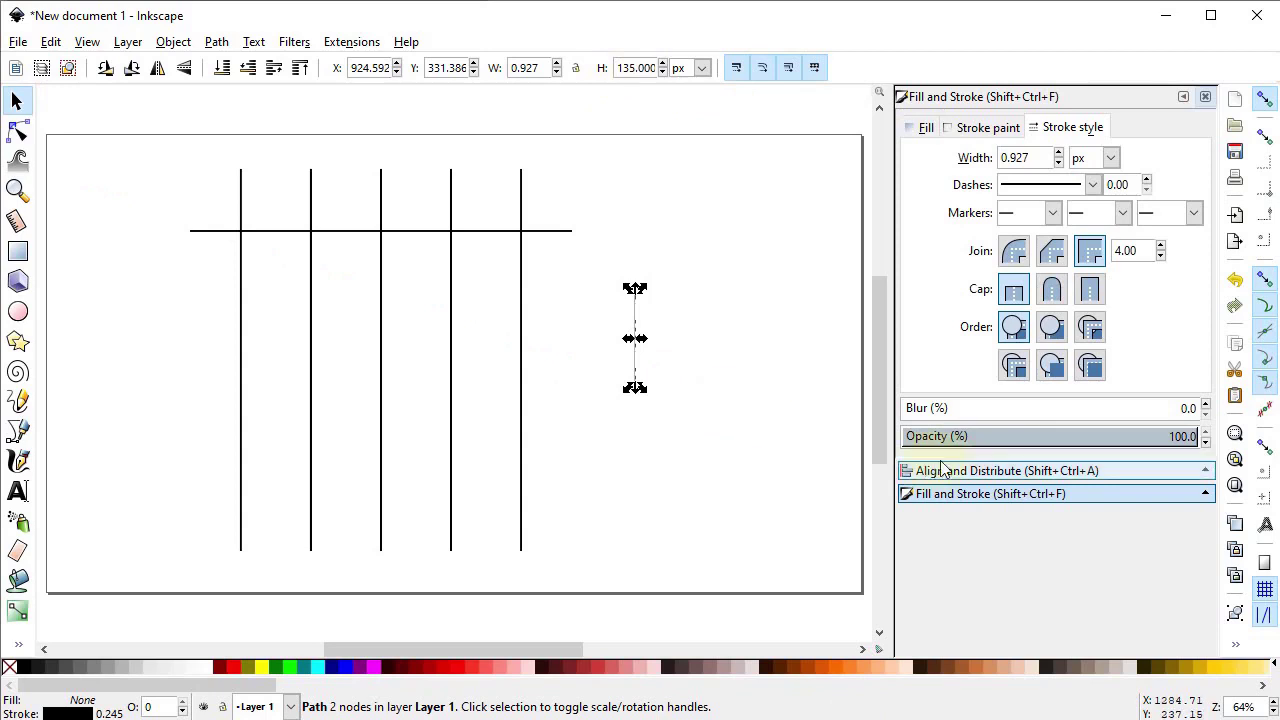
pyautogui.scroll(-1, 958, 501)
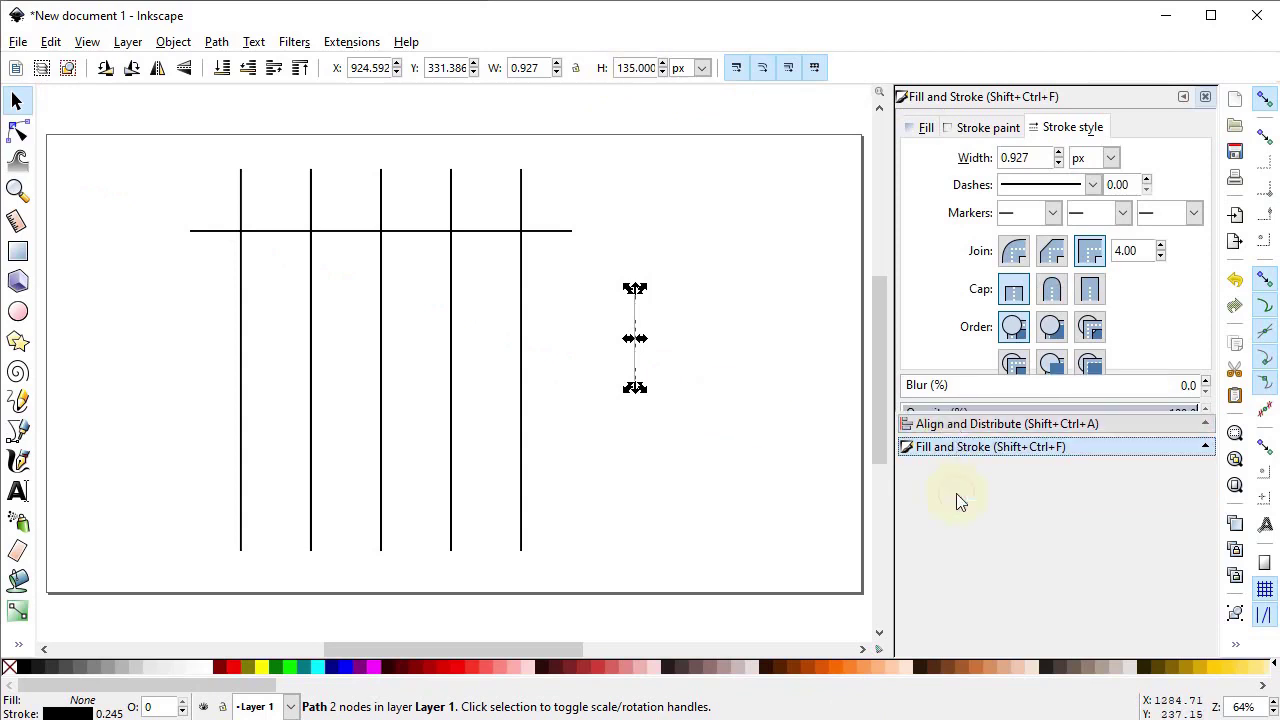
pyautogui.tripleClick(1030, 157)
pyautogui.write('3')
pyautogui.press('Return')
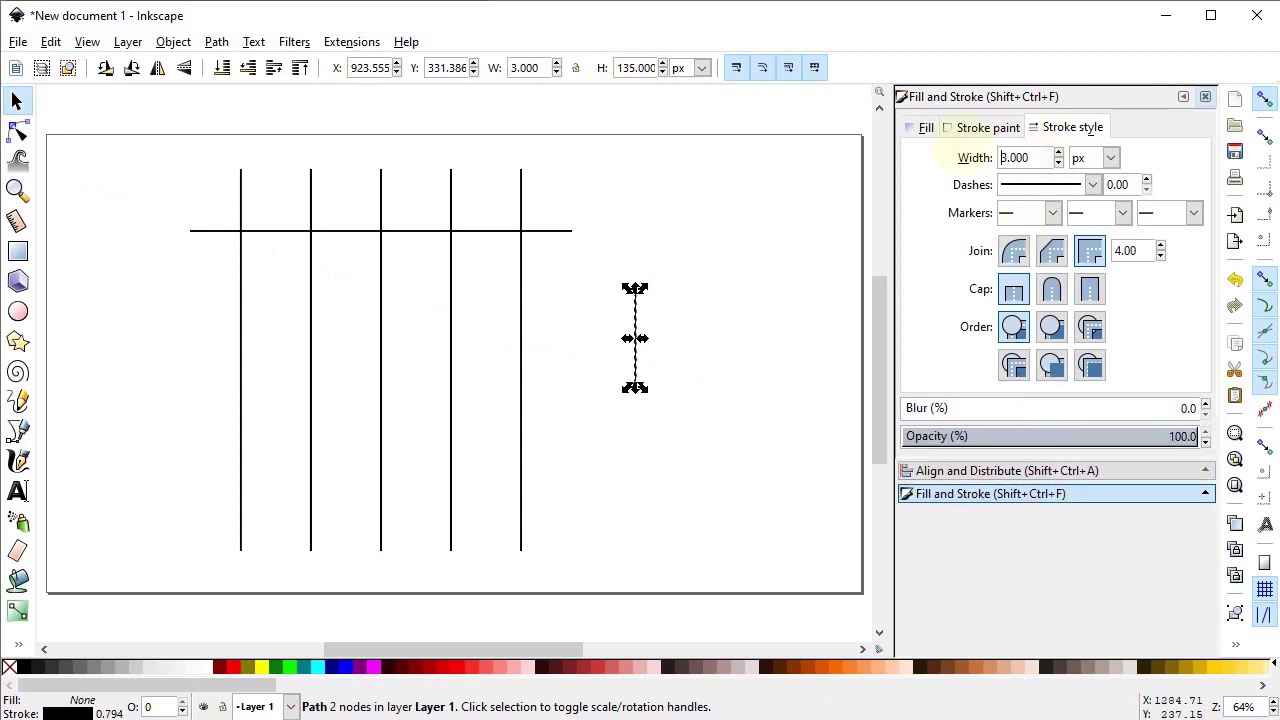
pyautogui.moveTo(637, 320); pyautogui.dragTo(571, 258)
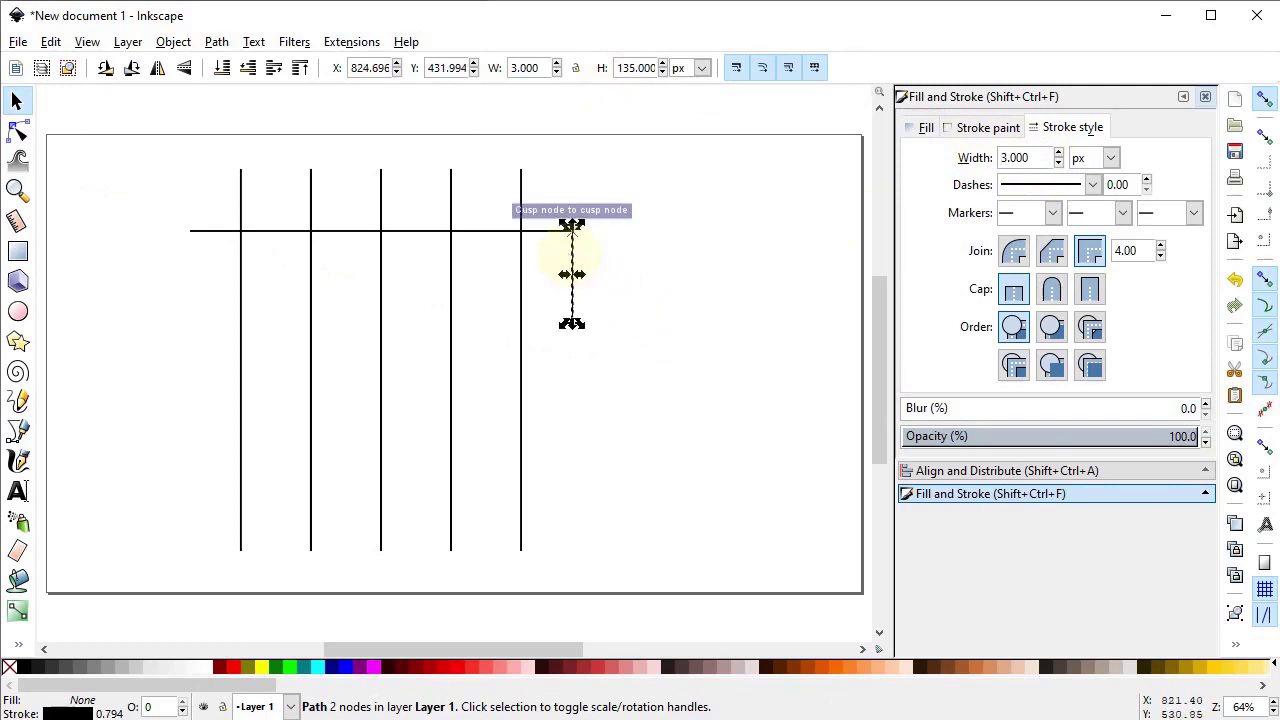
# Duplicate the crossbar and move the copy 135 px down to the spacer's end.
pyautogui.click(491, 231)
pyautogui.rightClick(493, 231)
pyautogui.click(548, 370)
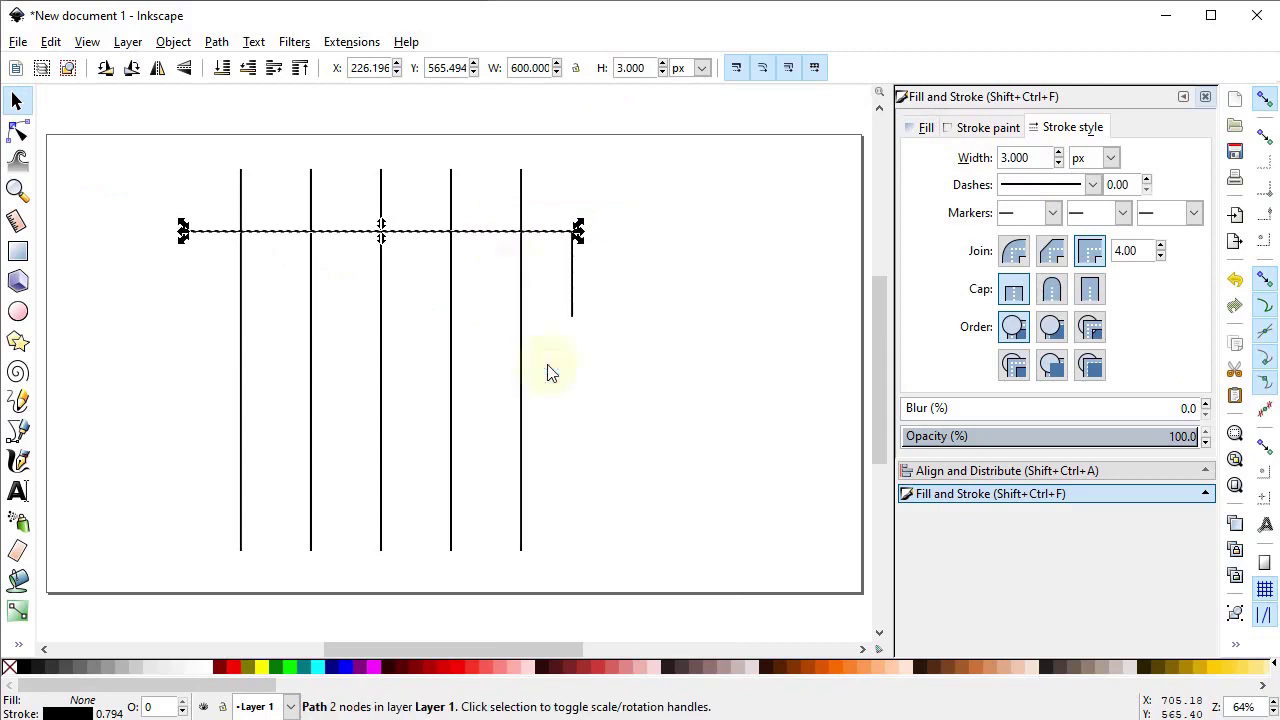
pyautogui.moveTo(497, 246); pyautogui.dragTo(500, 332)
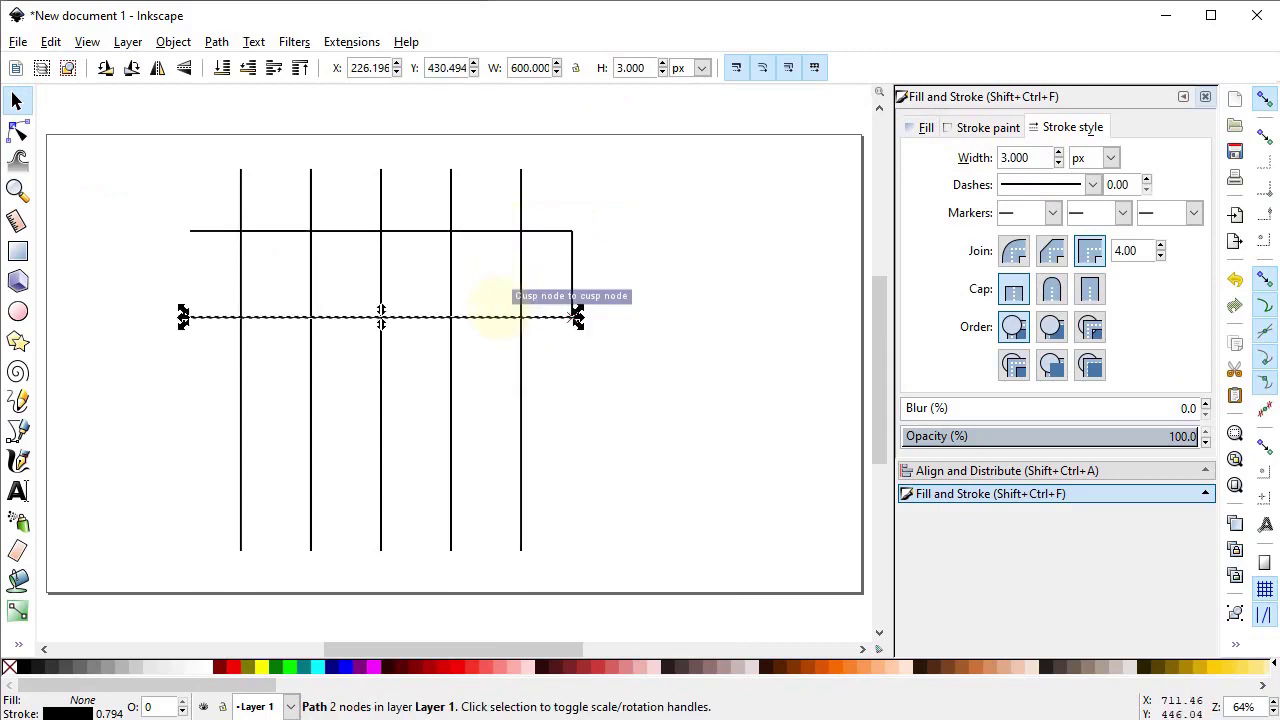
pyautogui.click(575, 264)
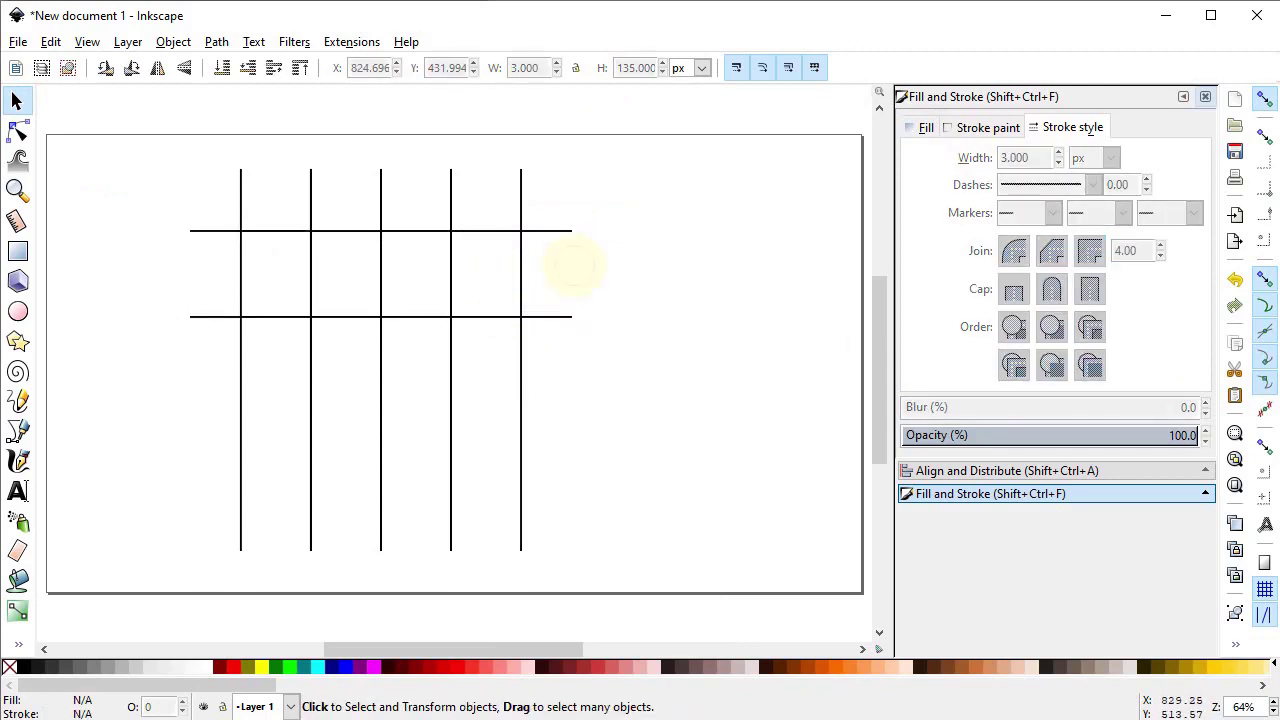
# Duplicate the horizontal lines downward to complete four evenly spaced crossbars.
pyautogui.moveTo(606, 223); pyautogui.dragTo(166, 352)
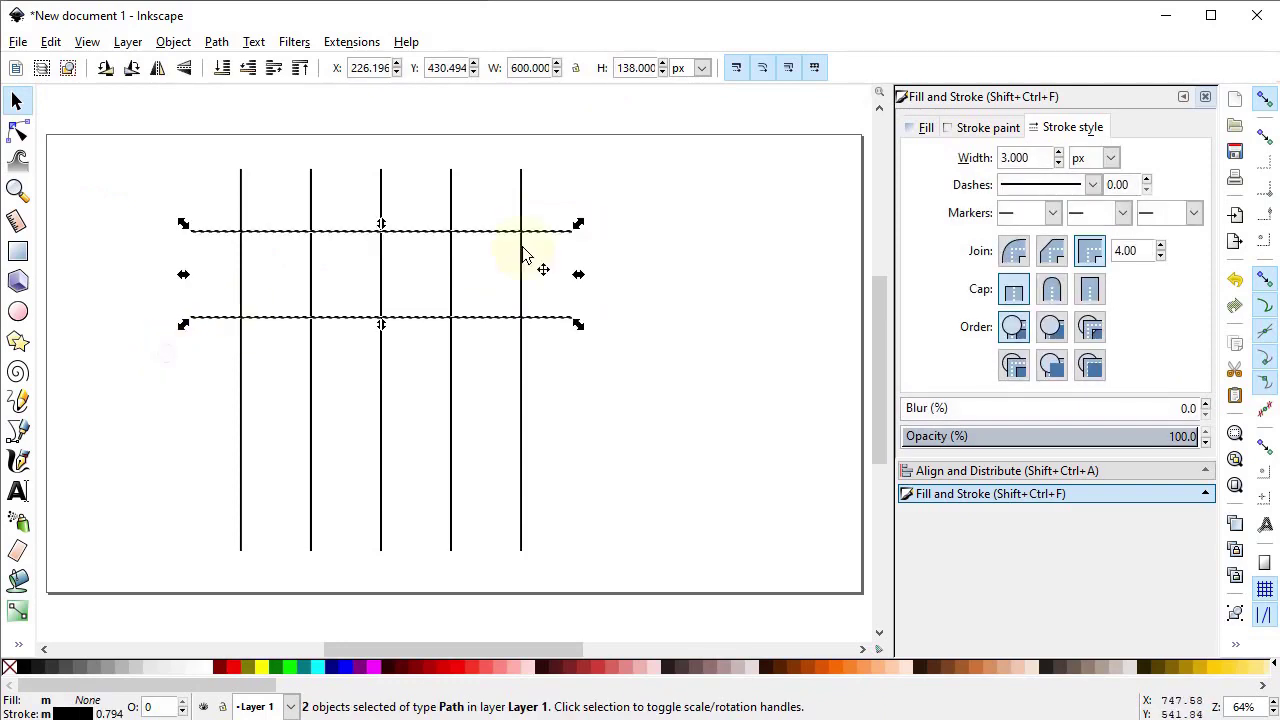
pyautogui.rightClick(545, 240)
pyautogui.click(591, 366)
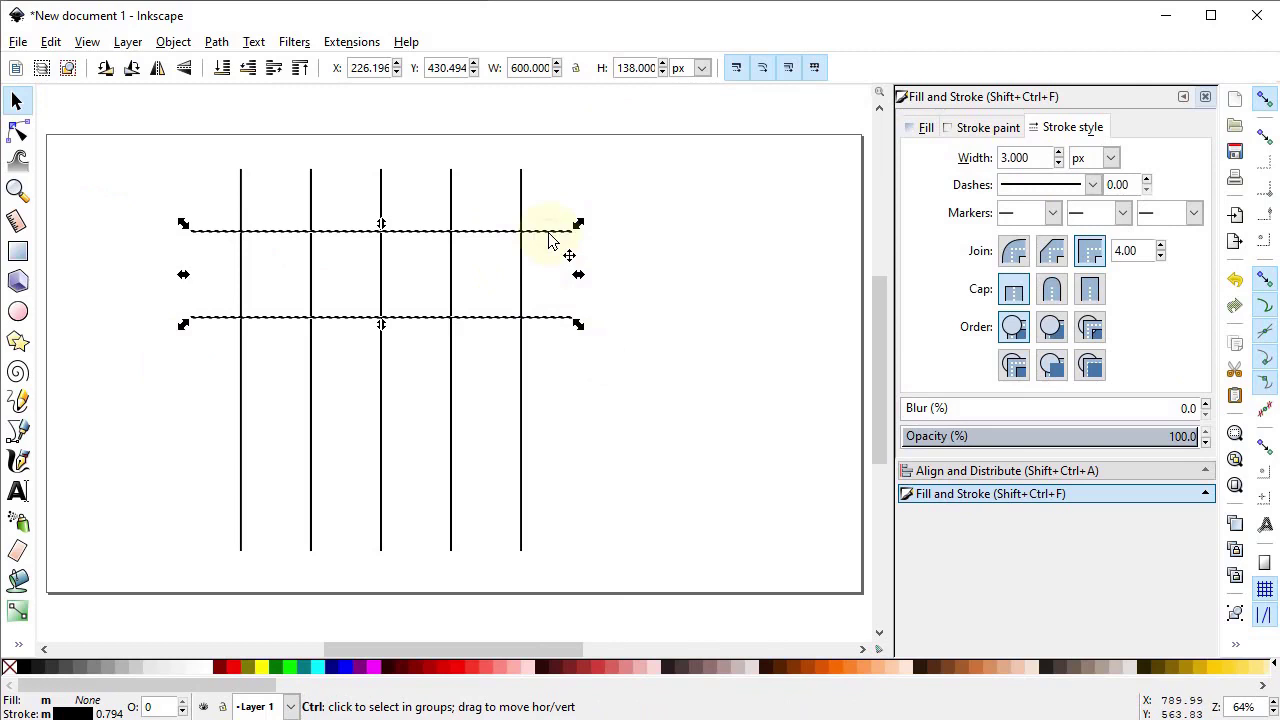
pyautogui.moveTo(549, 240); pyautogui.dragTo(572, 316)
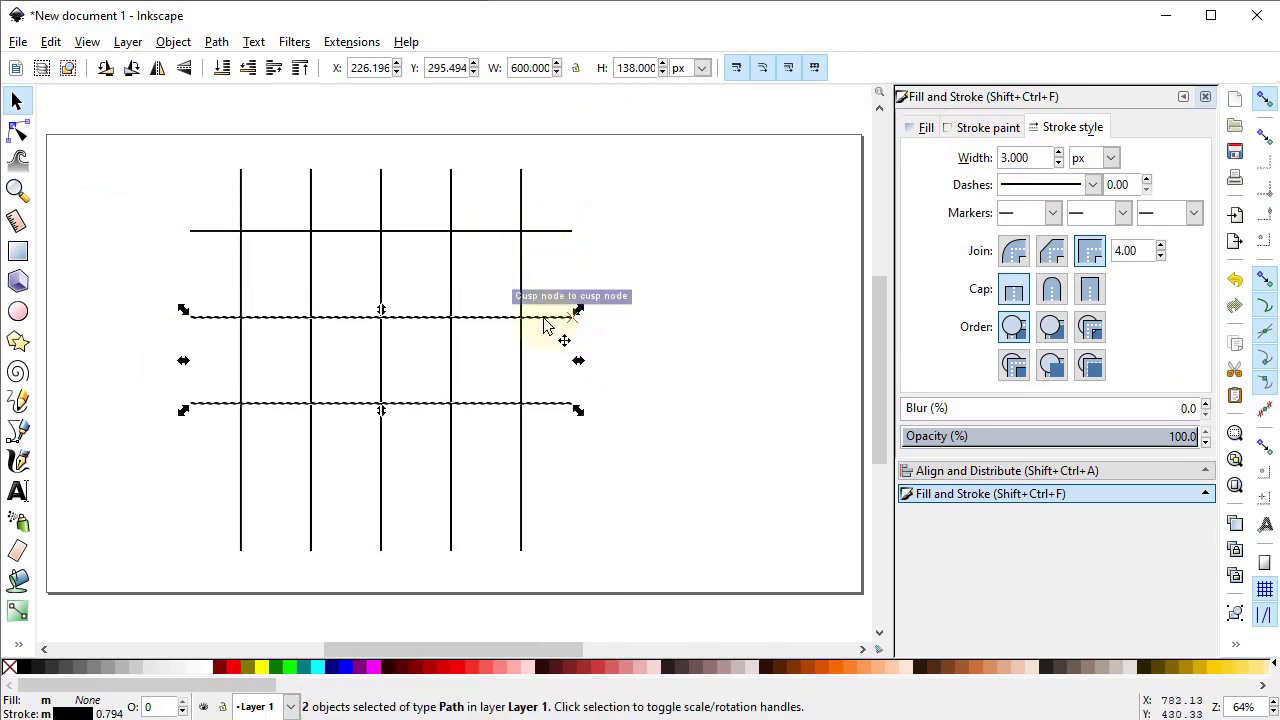
pyautogui.rightClick(545, 325)
pyautogui.click(569, 449)
pyautogui.press('ctrl')
pyautogui.moveTo(538, 319); pyautogui.dragTo(546, 410)
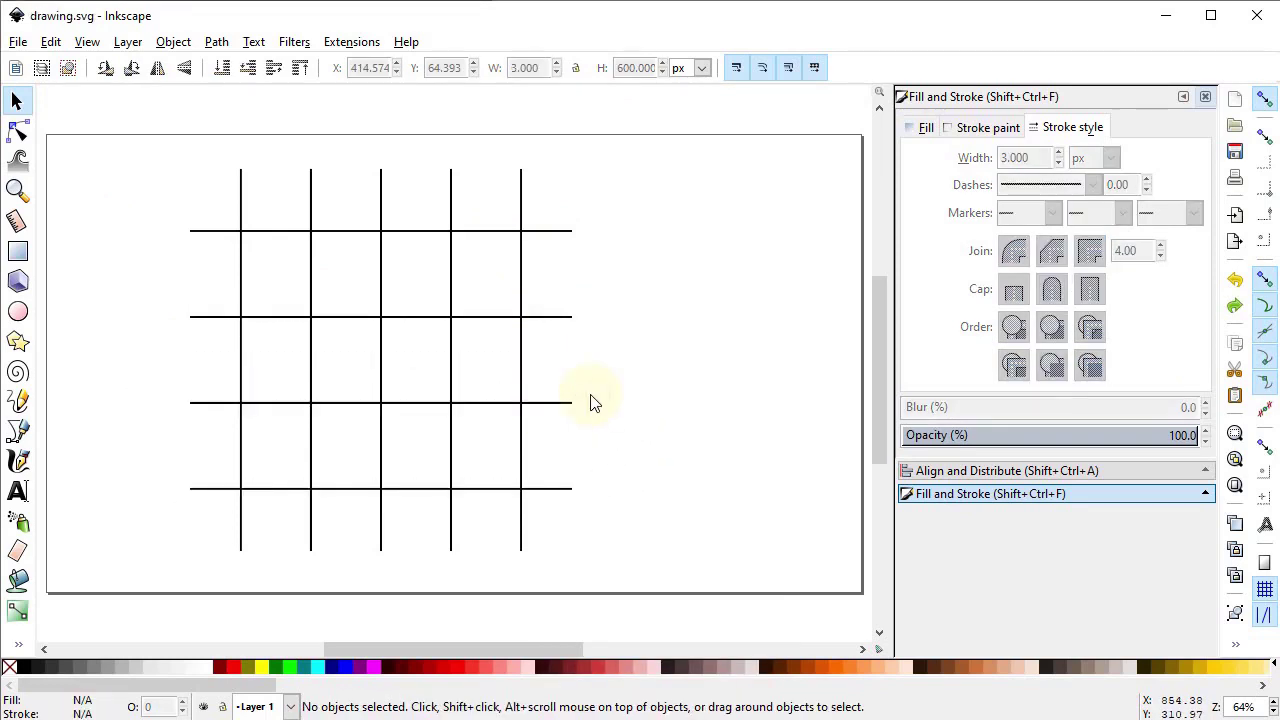
# Draw a short spacer line 35 px tall with a 3 px stroke.
pyautogui.click(17, 430)
pyautogui.click(646, 326)
pyautogui.click(646, 381)
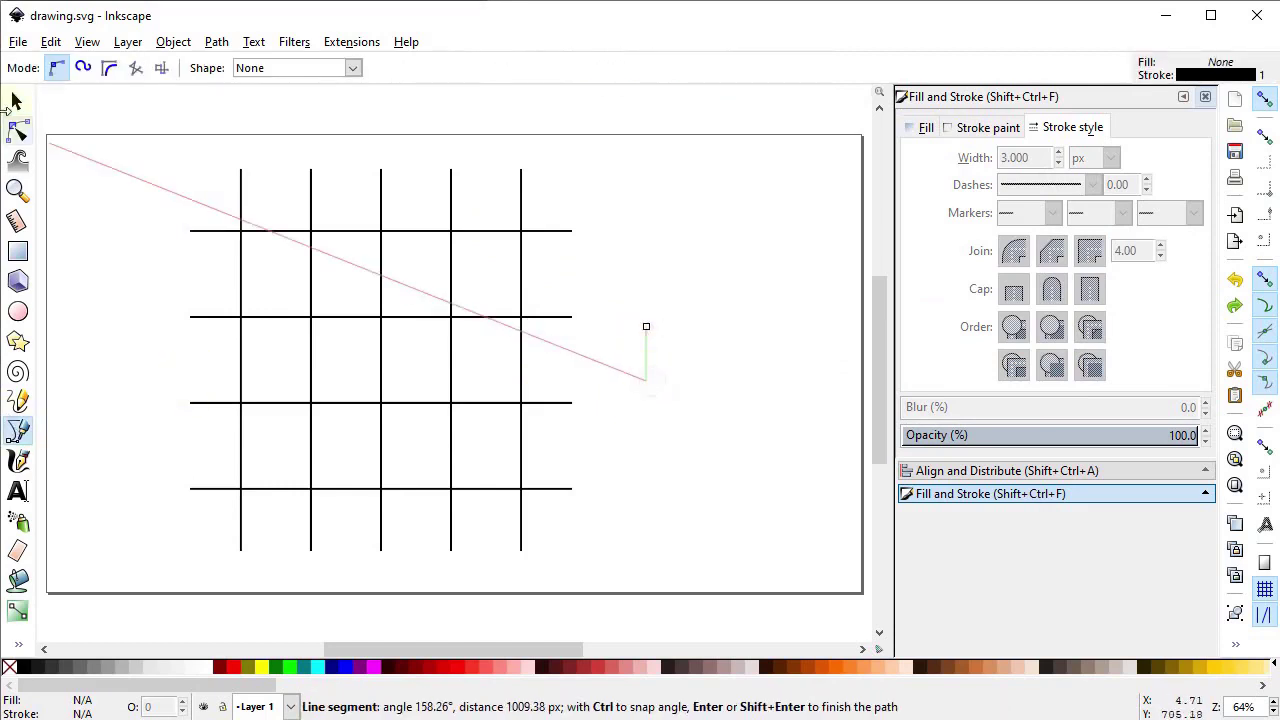
pyautogui.click(17, 101)
pyautogui.moveTo(653, 73); pyautogui.dragTo(603, 61)
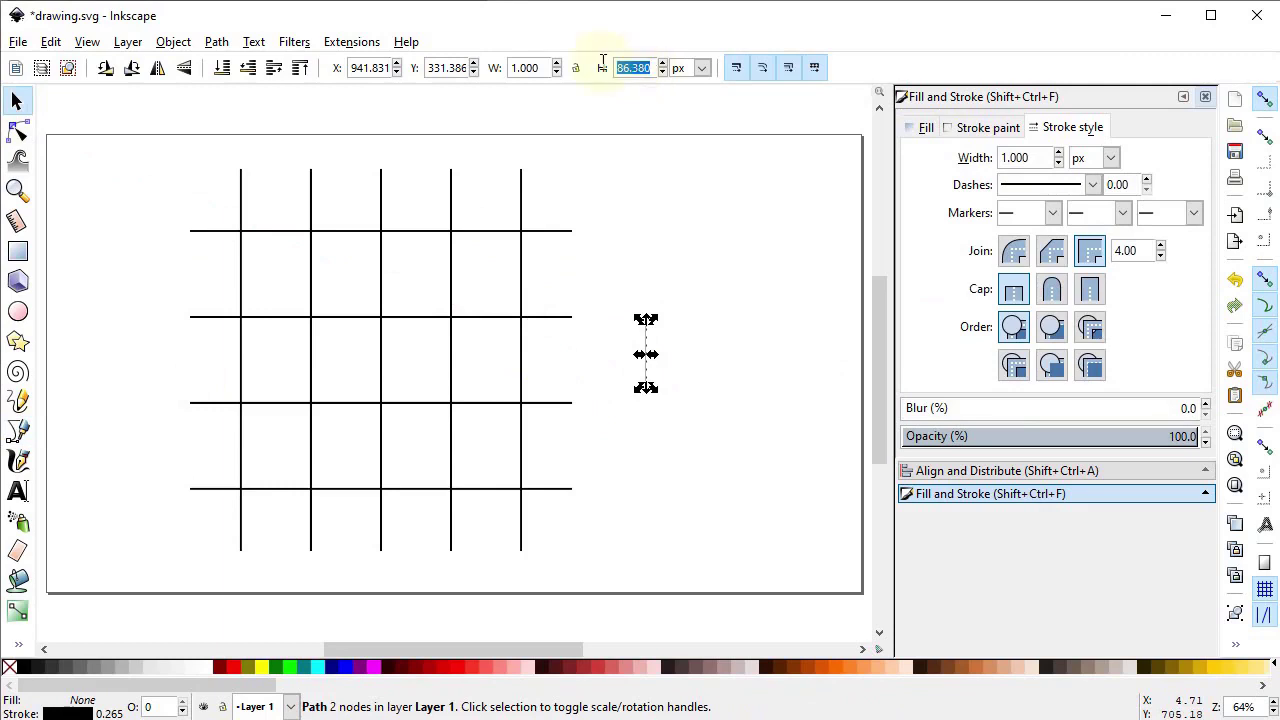
pyautogui.press('Return')
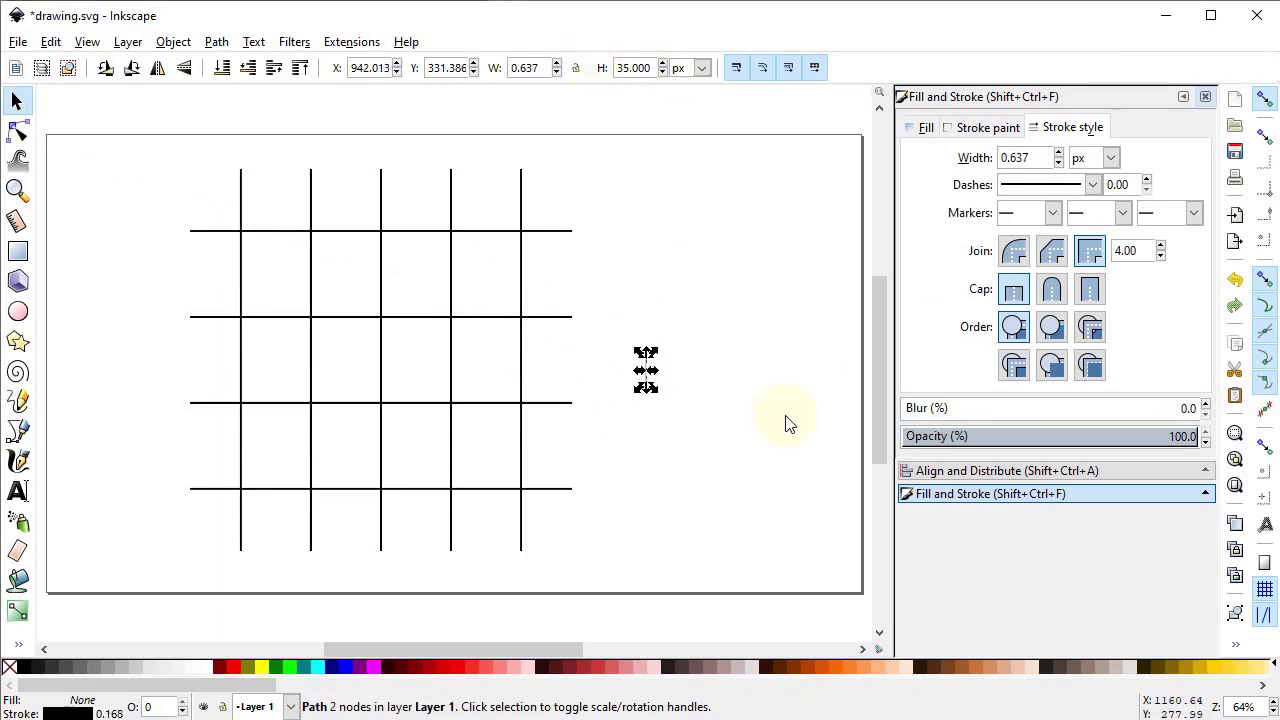
pyautogui.click(948, 498)
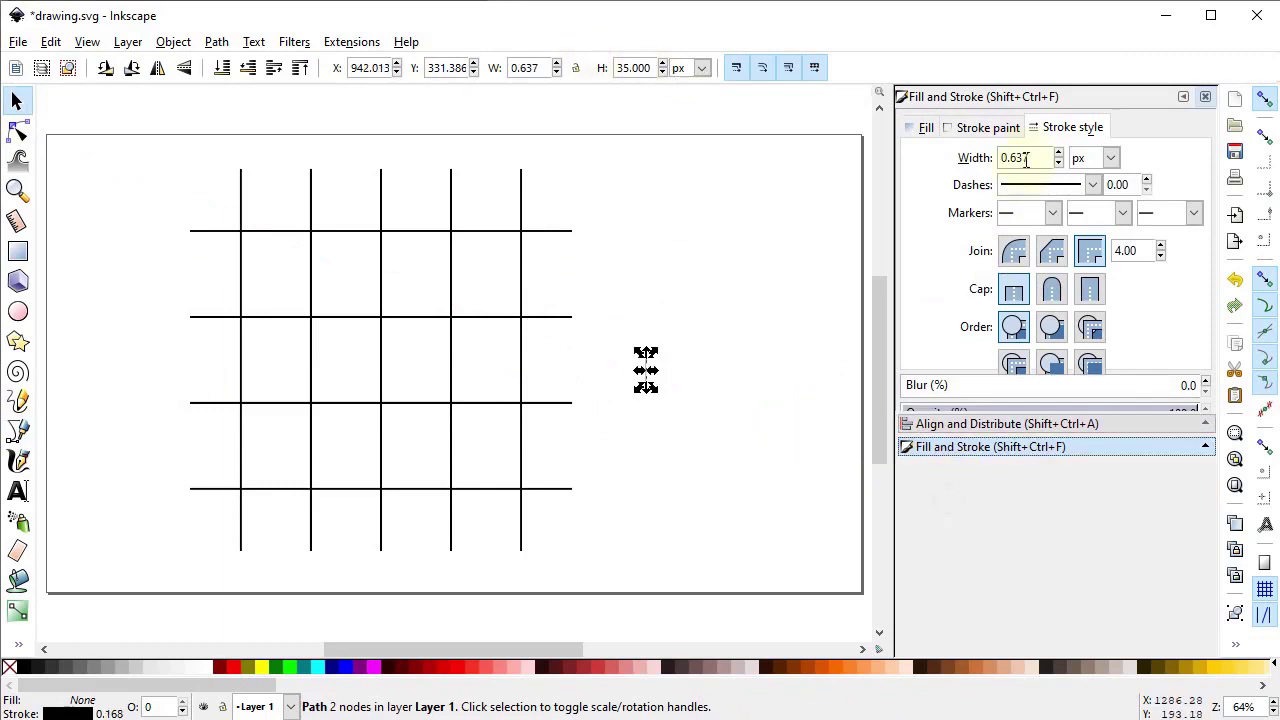
pyautogui.moveTo(1026, 160); pyautogui.dragTo(1020, 160)
pyautogui.press('Return')
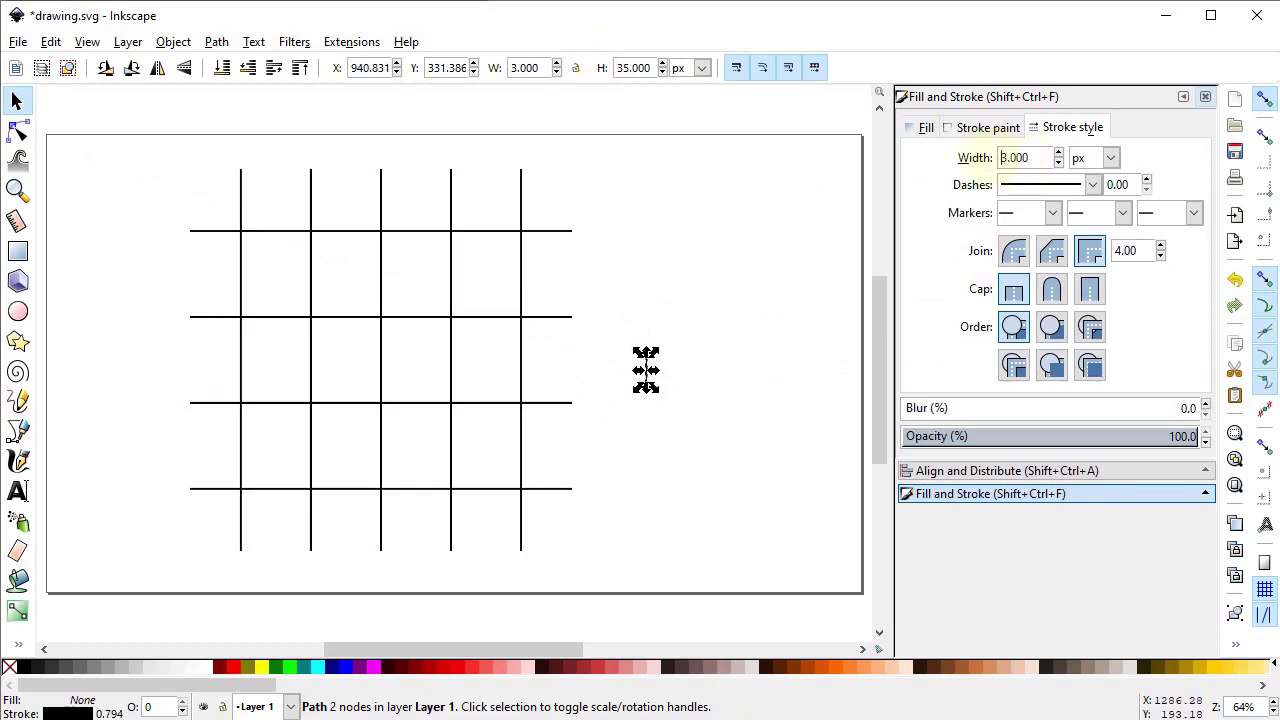
# Duplicate the 35 px spacer and snap copies onto the grid's right edge and top line's end.
pyautogui.rightClick(645, 370)
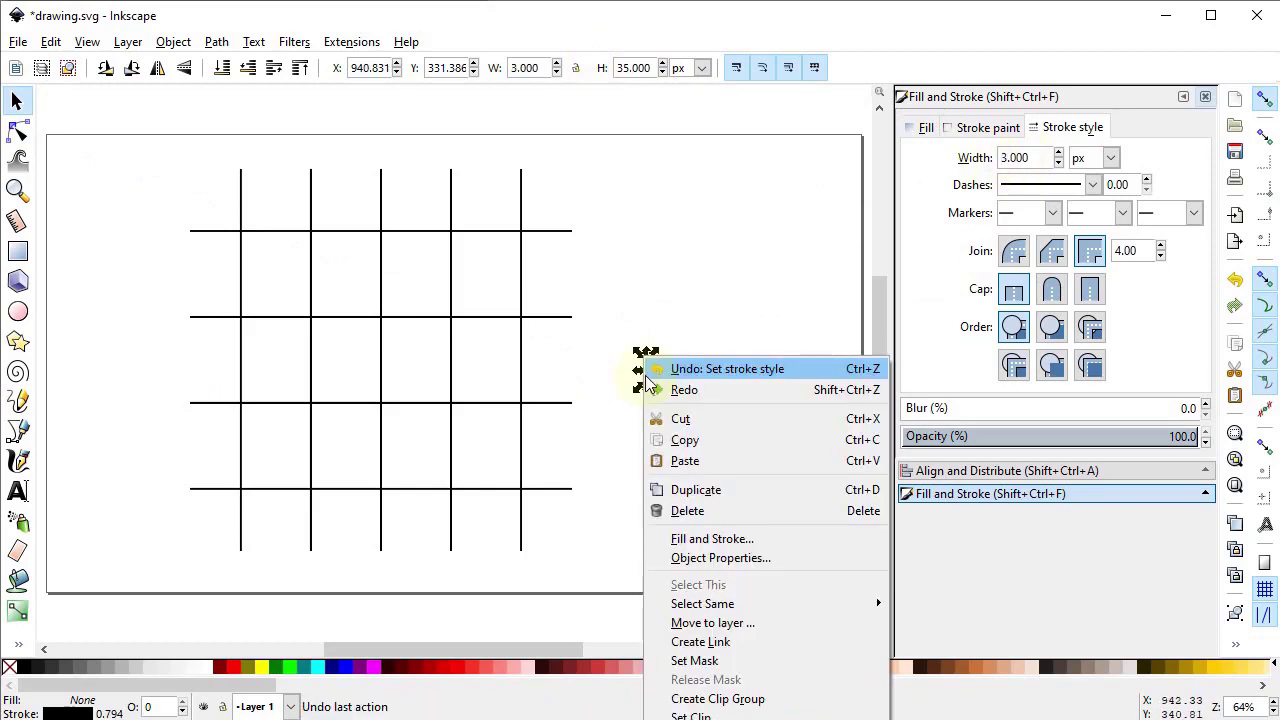
pyautogui.click(697, 490)
pyautogui.click(693, 469)
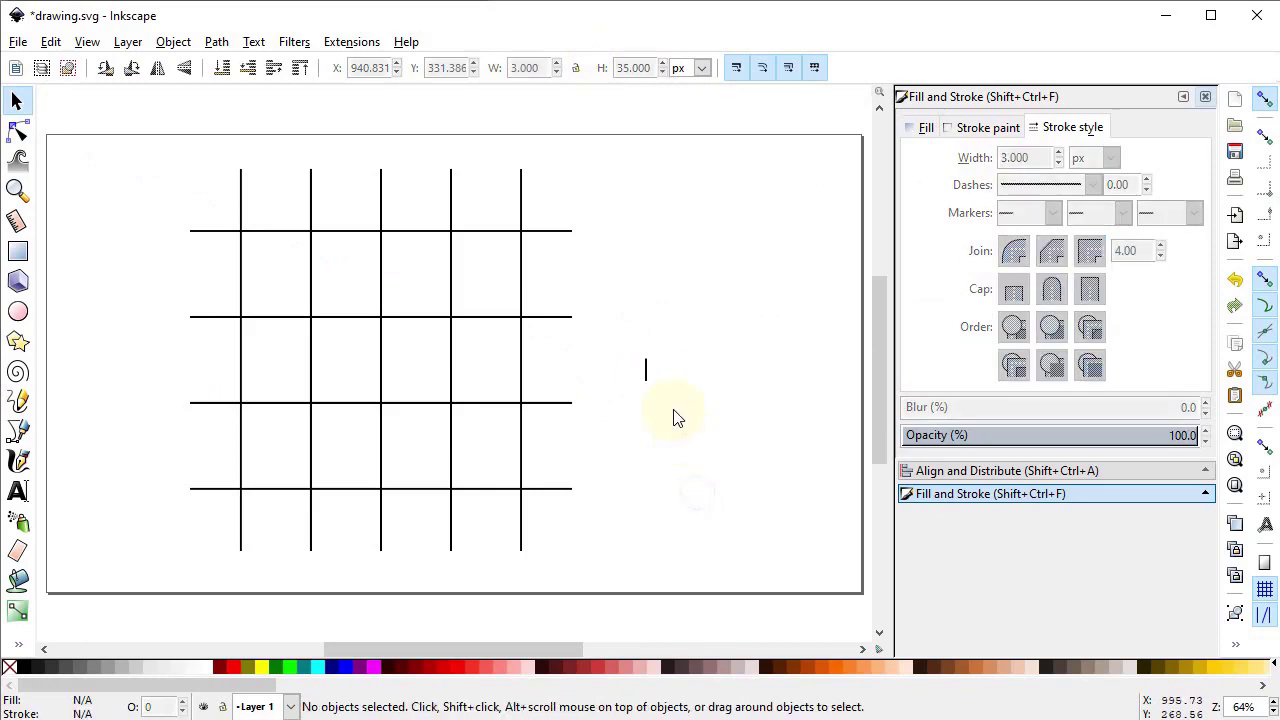
pyautogui.moveTo(651, 356); pyautogui.dragTo(577, 293)
pyautogui.moveTo(645, 372); pyautogui.dragTo(572, 223)
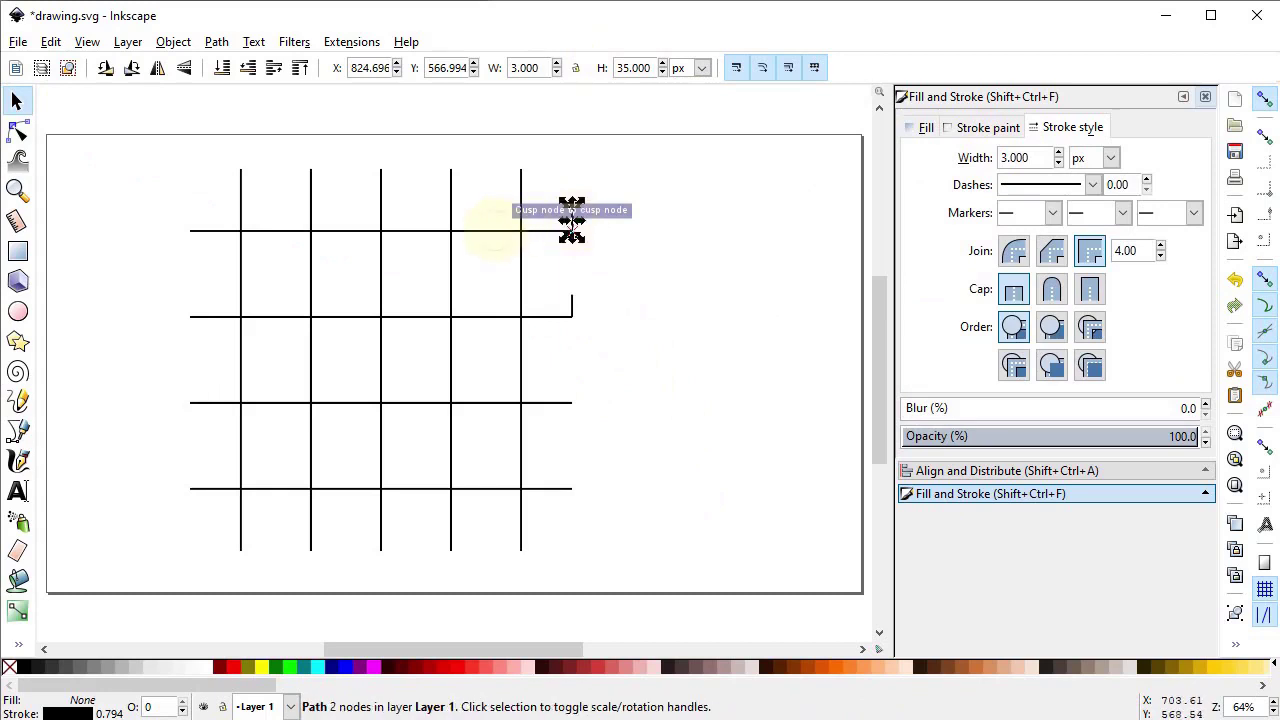
# Add parallel copies just above the top two horizontal lines.
pyautogui.click(492, 231)
pyautogui.rightClick(492, 231)
pyautogui.click(545, 362)
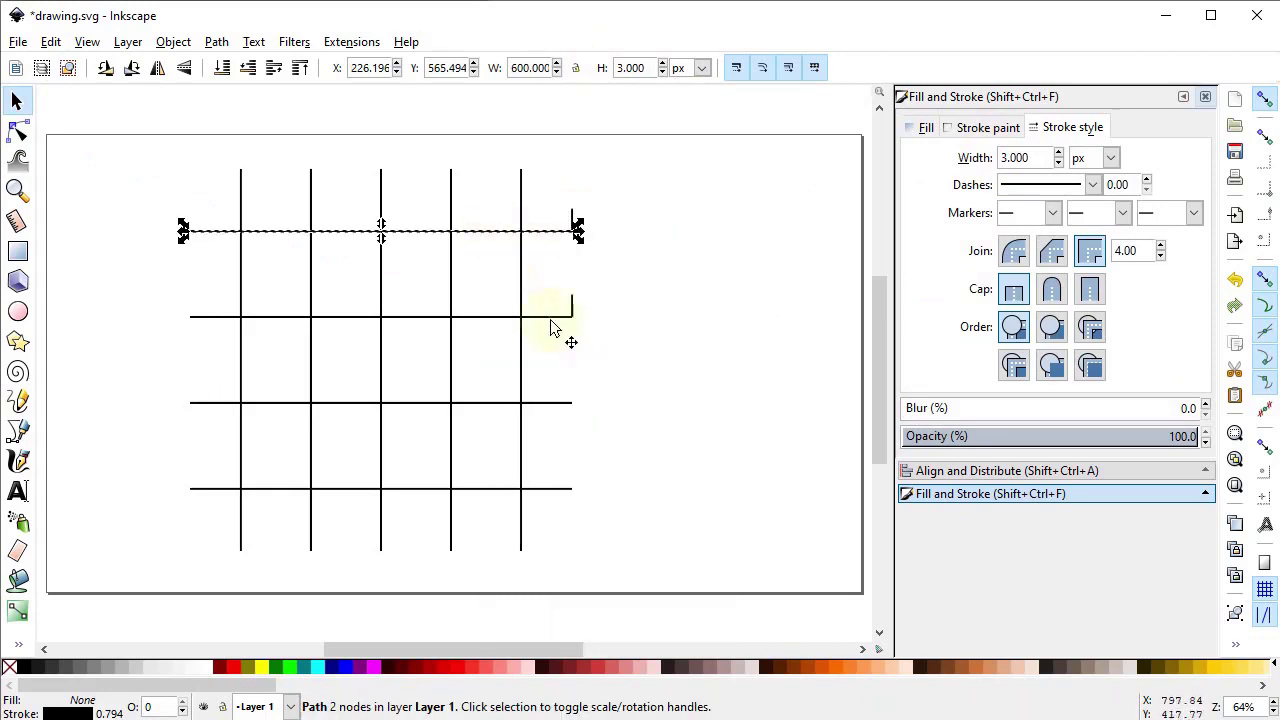
pyautogui.moveTo(497, 231); pyautogui.dragTo(499, 210)
pyautogui.click(497, 318)
pyautogui.rightClick(494, 317)
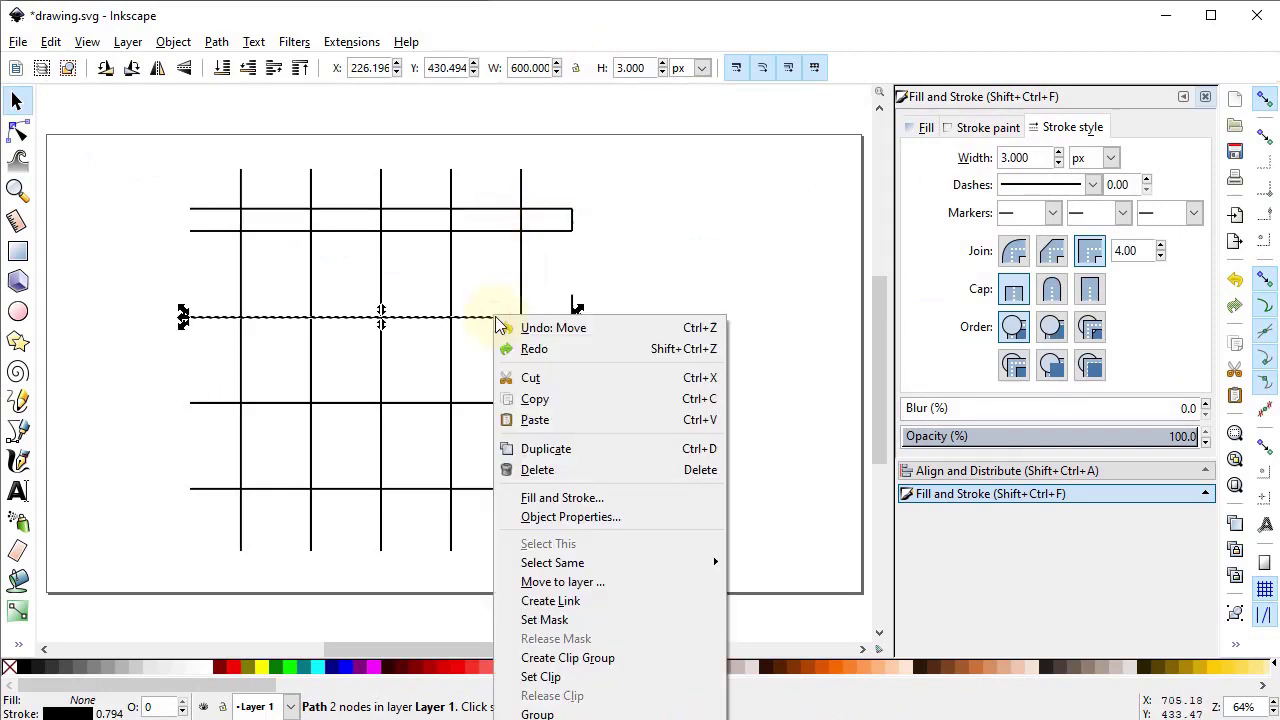
pyautogui.click(548, 450)
pyautogui.moveTo(503, 329); pyautogui.dragTo(500, 302)
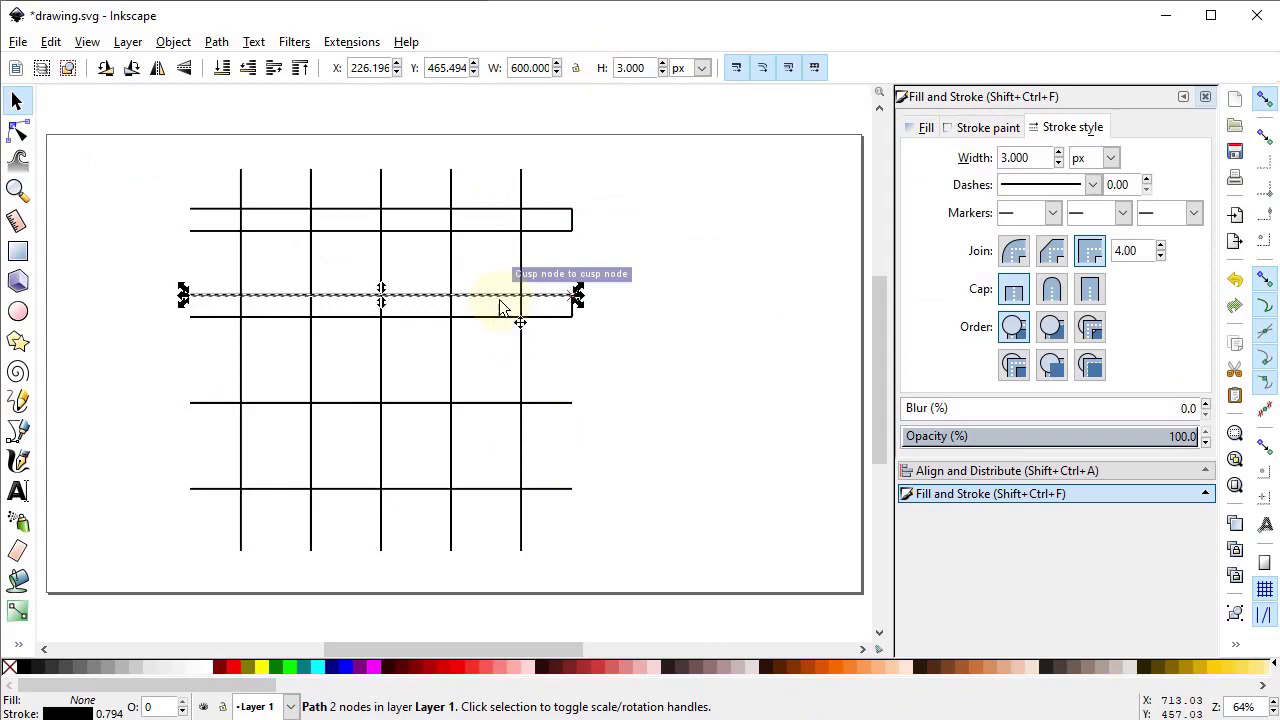
# Remove the two end stubs and combine all 16 grid lines into one path.
pyautogui.moveTo(622, 168); pyautogui.dragTo(563, 352)
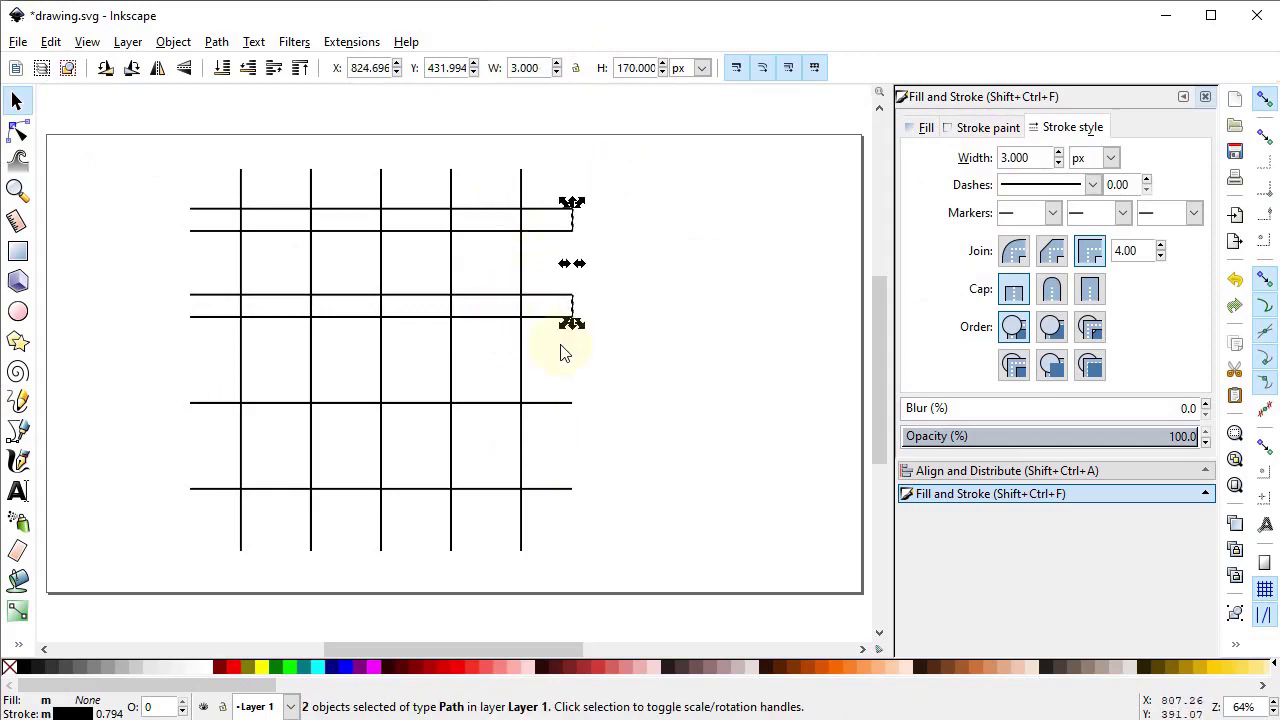
pyautogui.press('Escape')
pyautogui.click(560, 352)
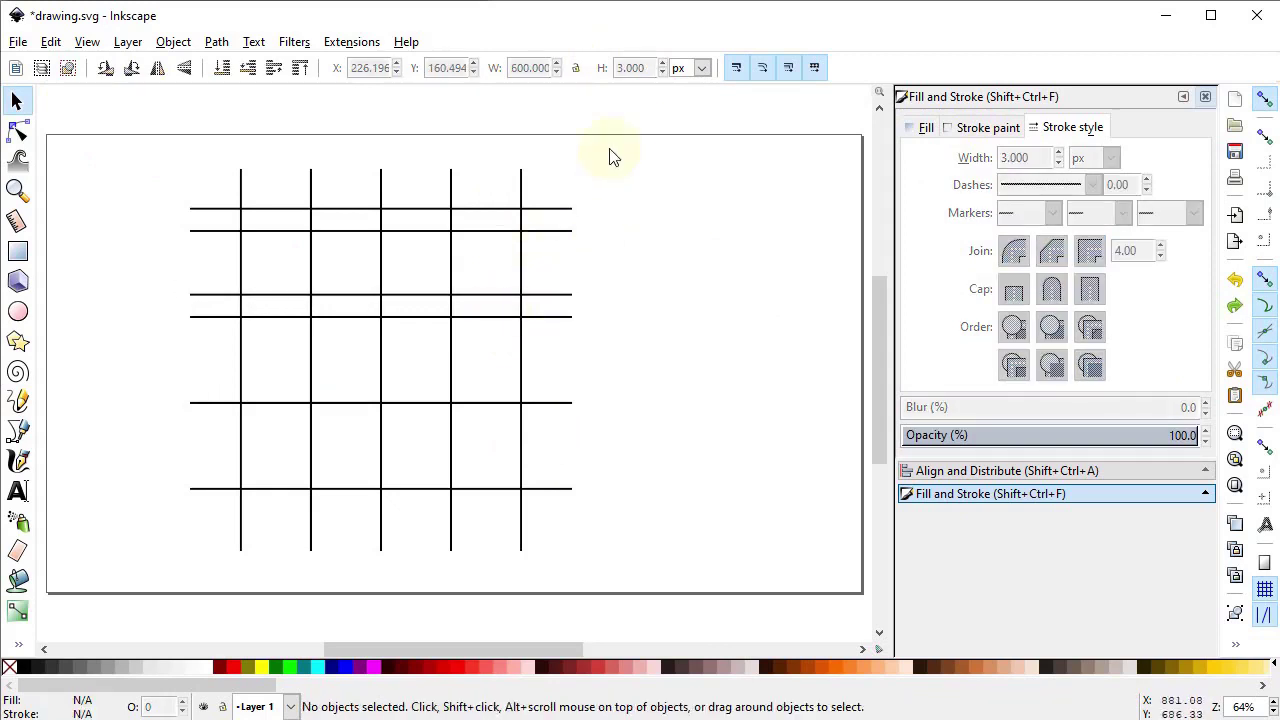
pyautogui.moveTo(610, 142); pyautogui.dragTo(84, 618)
pyautogui.moveTo(133, 591); pyautogui.dragTo(133, 591)
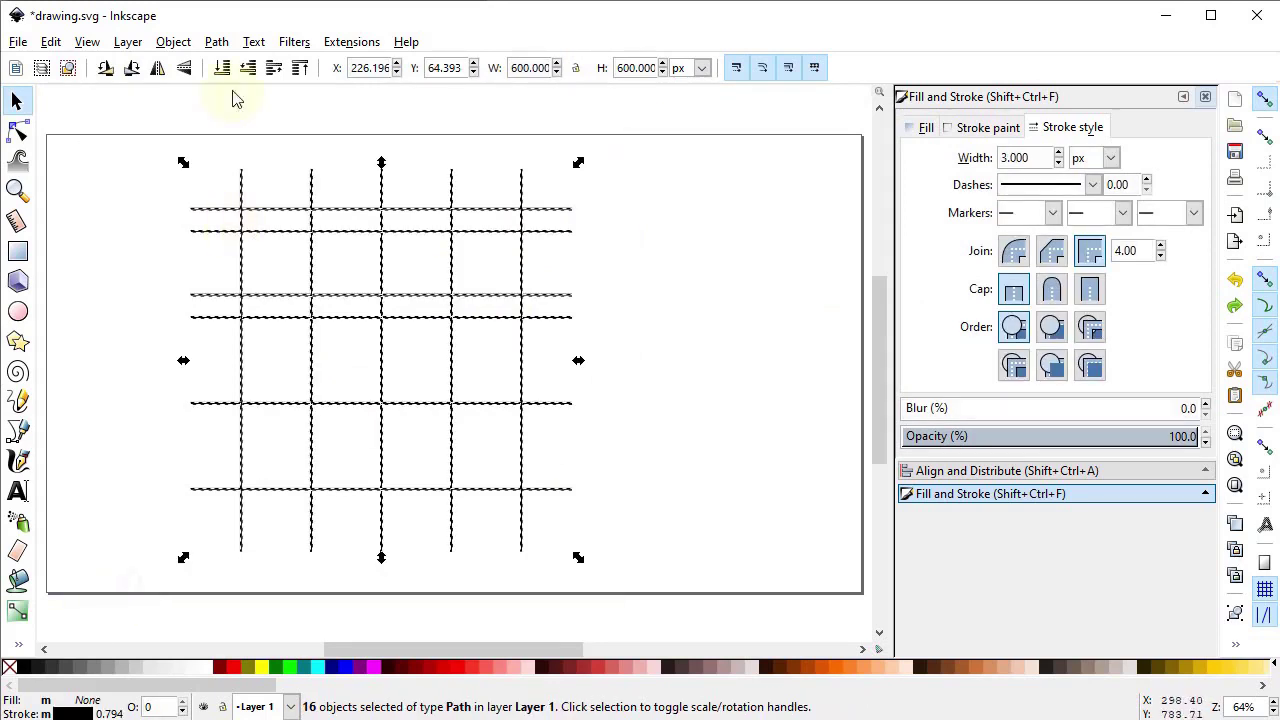
pyautogui.click(216, 41)
pyautogui.click(274, 293)
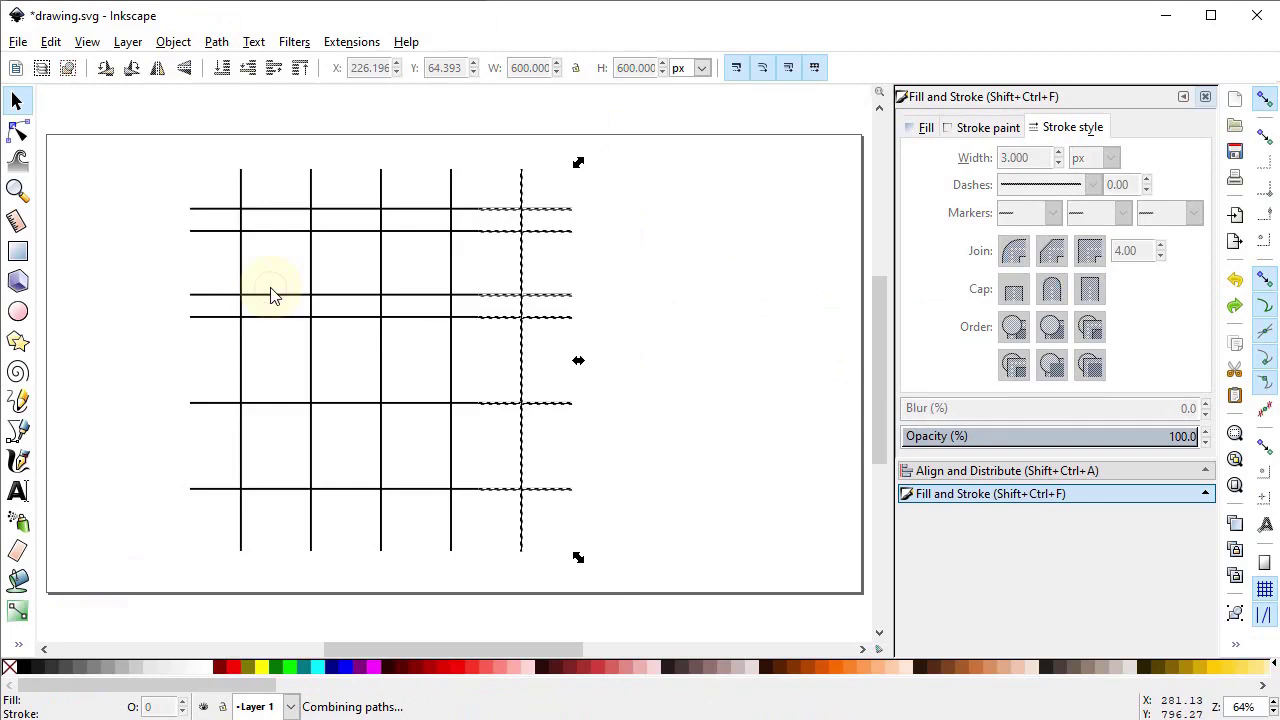
pyautogui.hotkey('alt', 'Tab')
# Show Illustrator's Pathfinder panel, move it aside, and return to Inkscape.
pyautogui.click(645, 82)
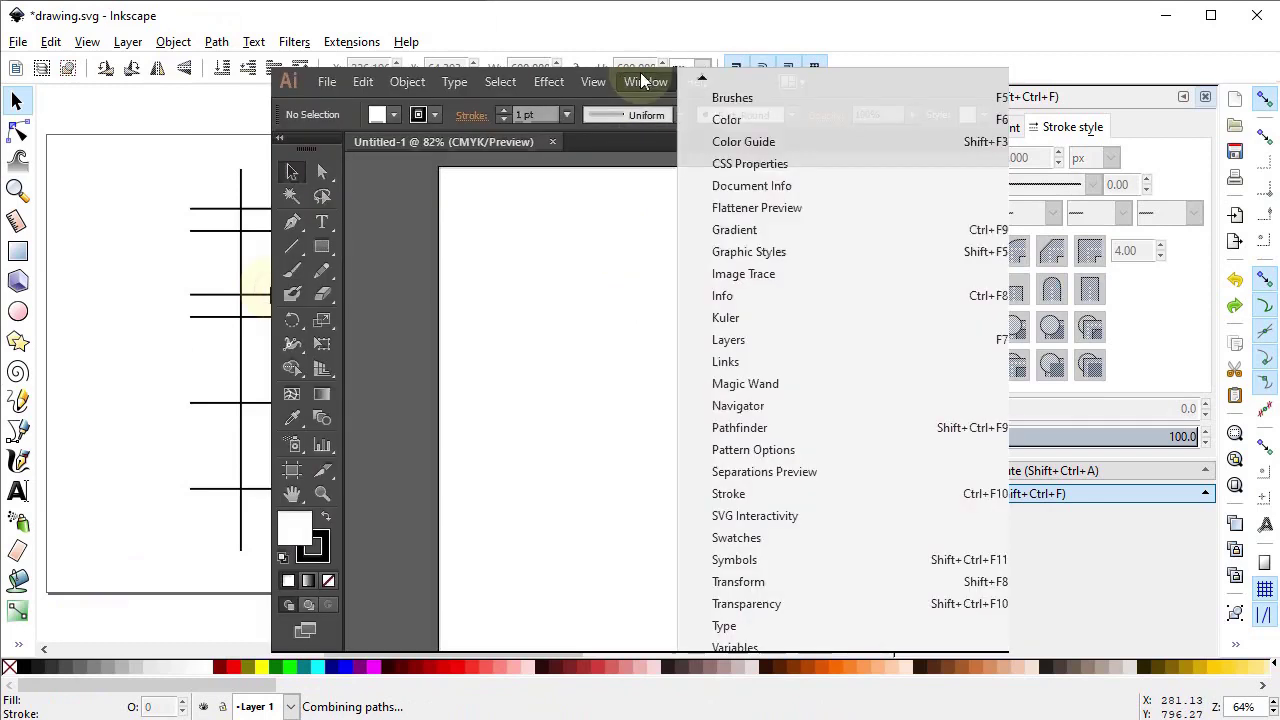
pyautogui.click(774, 435)
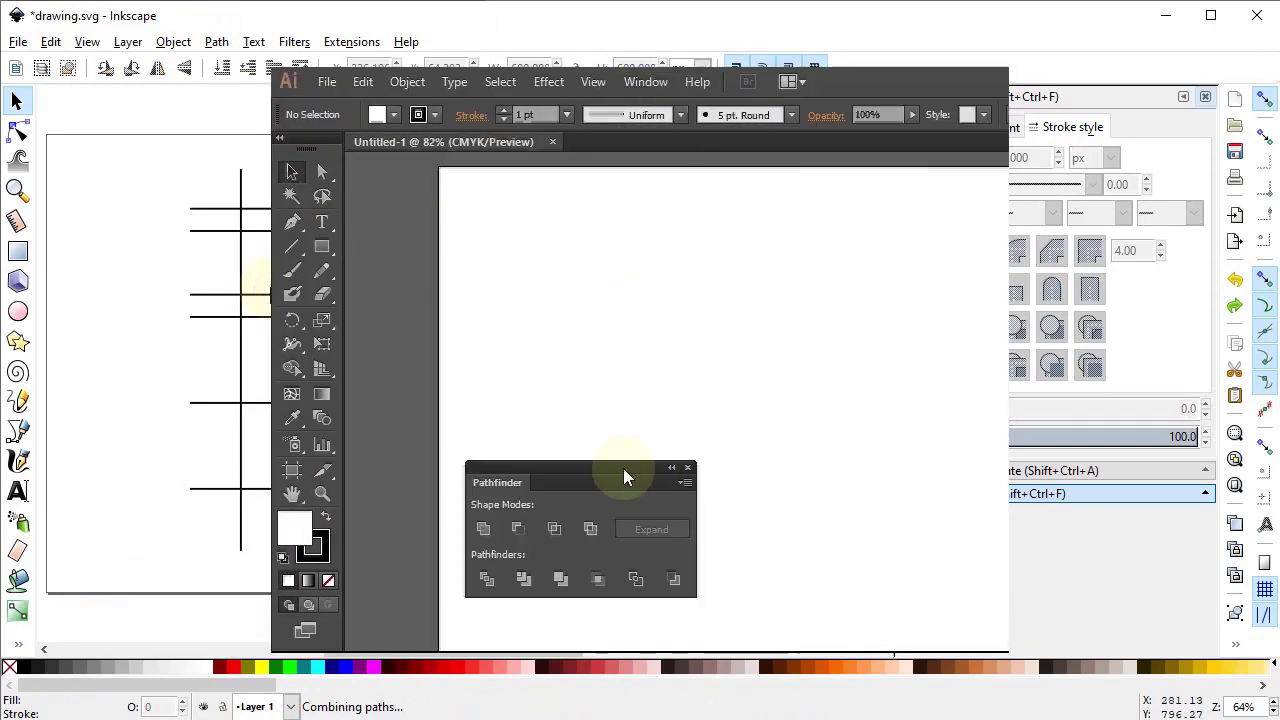
pyautogui.moveTo(623, 468); pyautogui.dragTo(680, 420)
pyautogui.hotkey('alt', 'Tab')
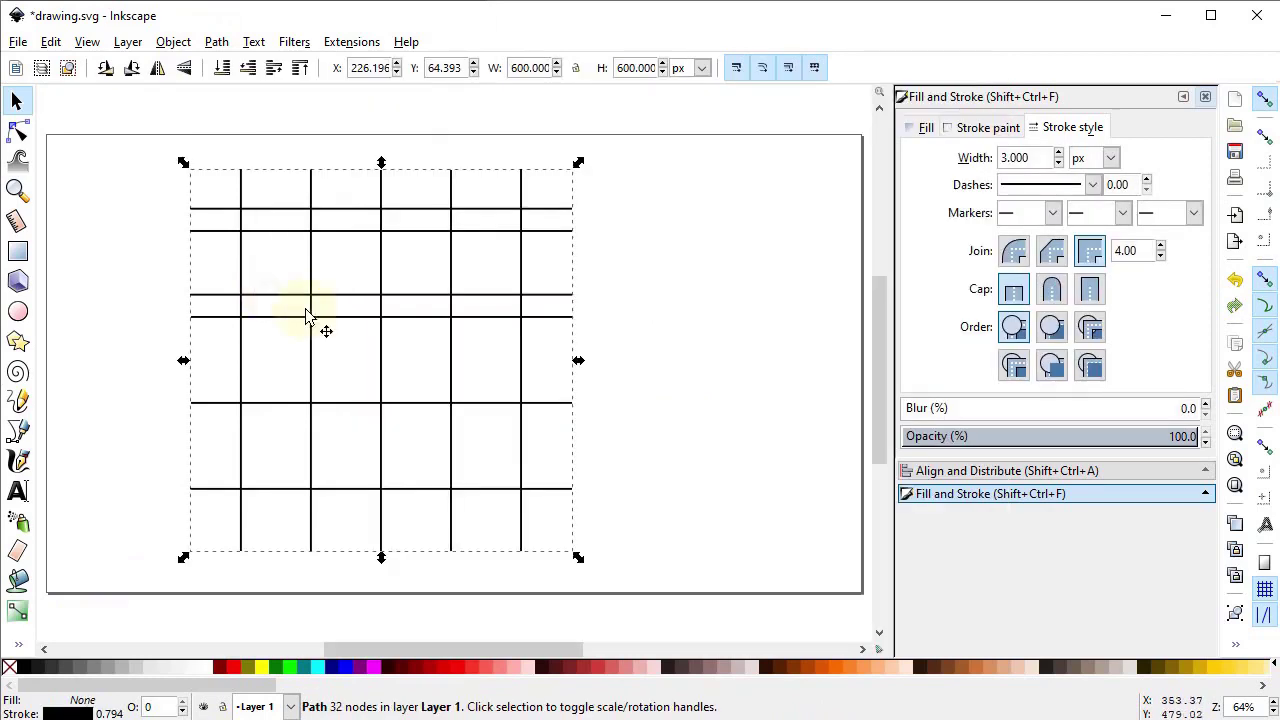
# Turn the grid stroke red and draw a 135 px radius circle centred on a grid intersection.
pyautogui.keyDown('shift'); pyautogui.click(487, 665); pyautogui.keyUp('shift')
pyautogui.click(633, 552)
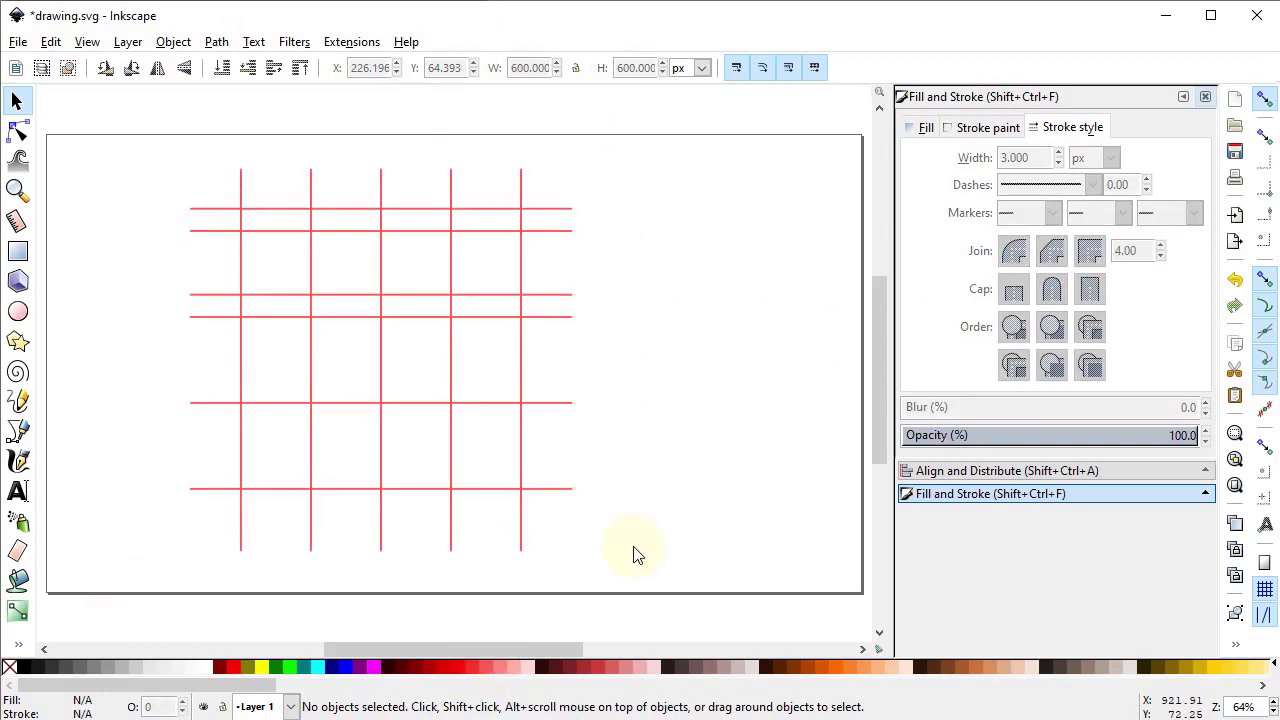
pyautogui.click(18, 311)
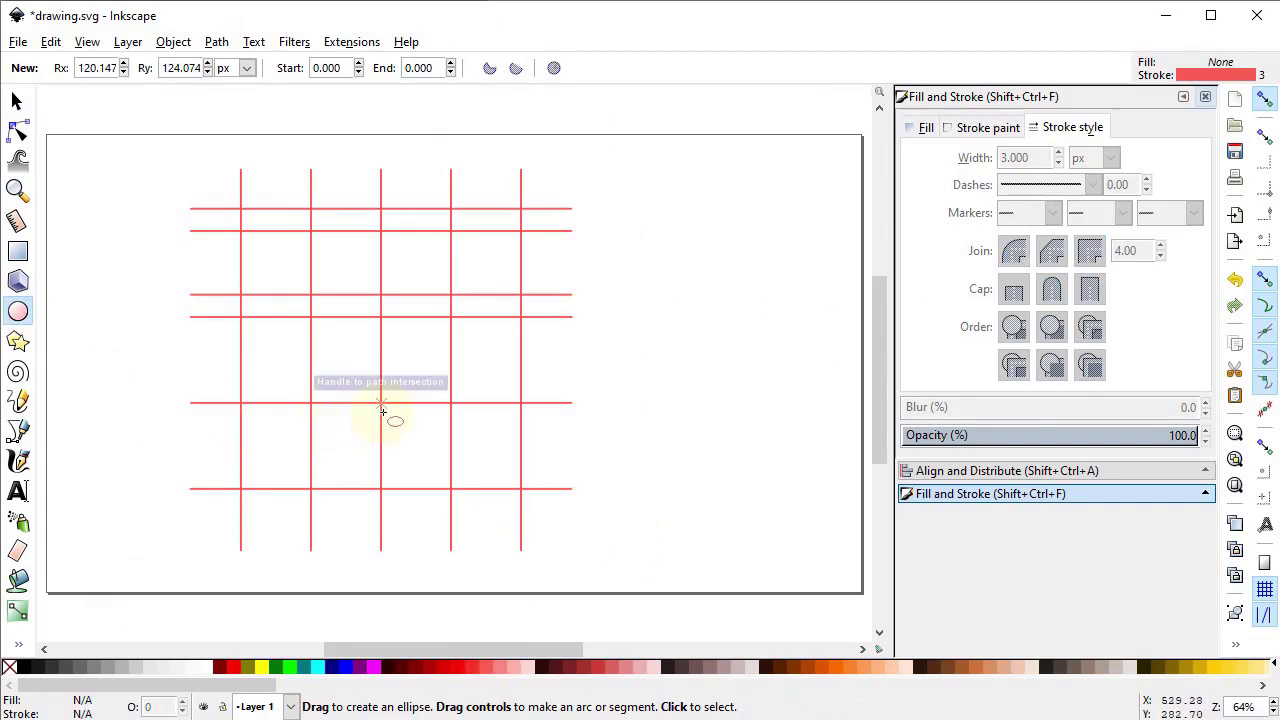
pyautogui.hotkey('ctrl', 'shift')
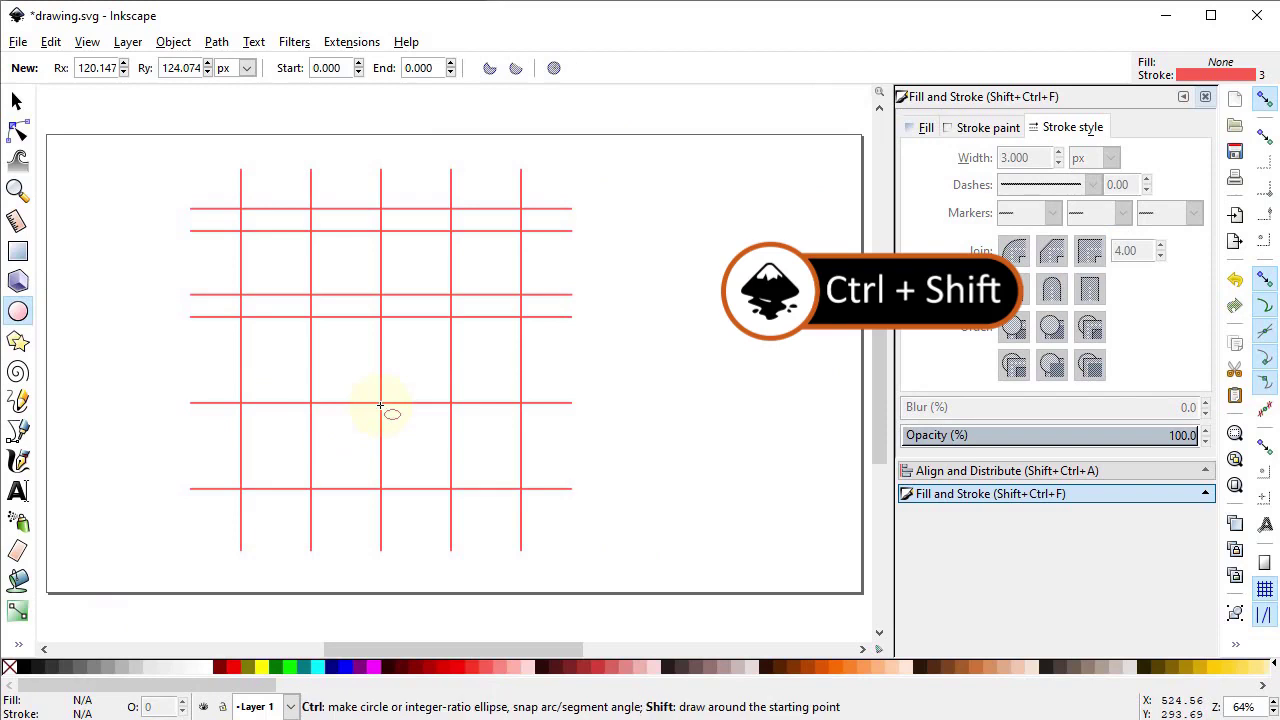
pyautogui.moveTo(380, 405); pyautogui.dragTo(466, 503)
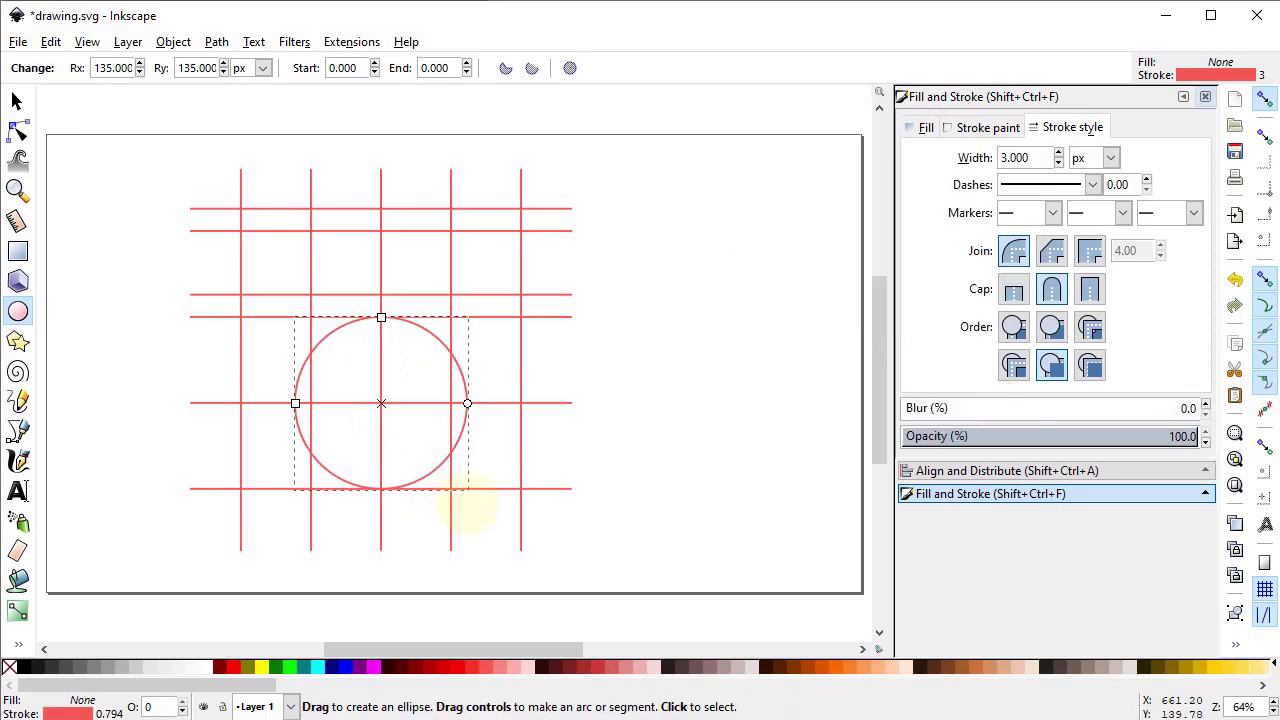
# Give the circle a black outline and drag its end handles into a right half-circle.
pyautogui.keyDown('shift'); pyautogui.click(25, 670); pyautogui.keyUp('shift')
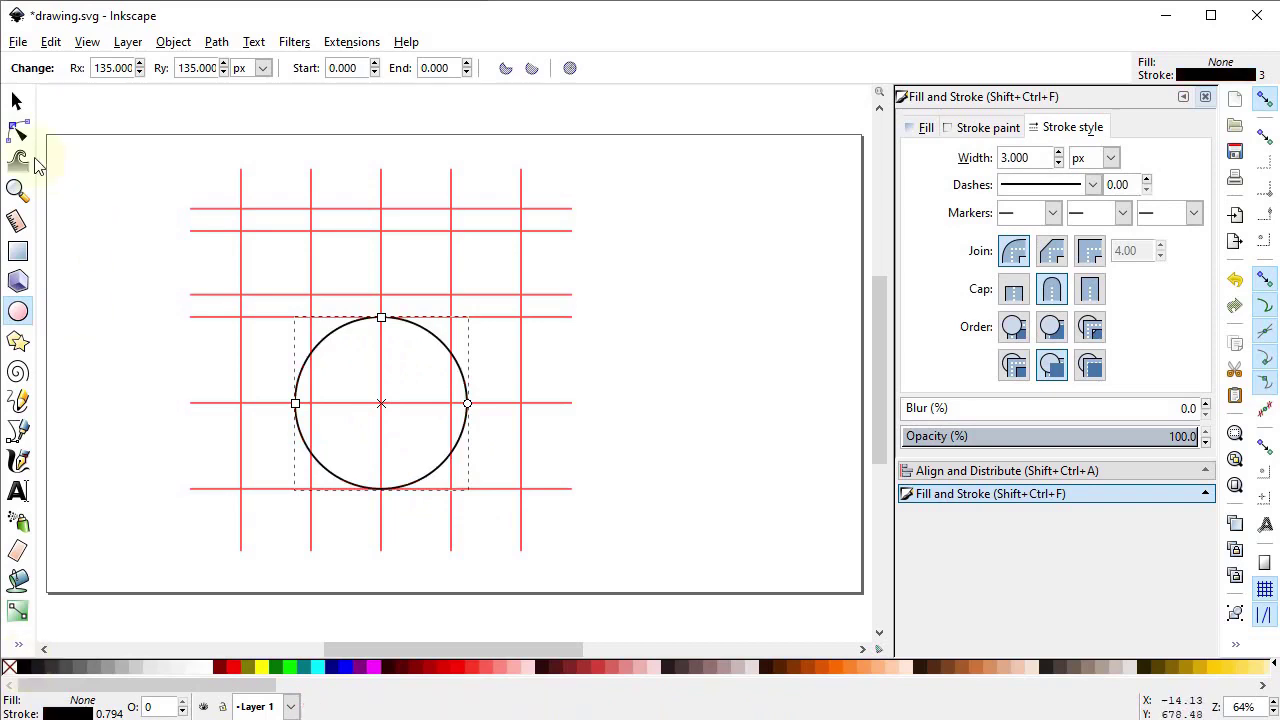
pyautogui.click(17, 131)
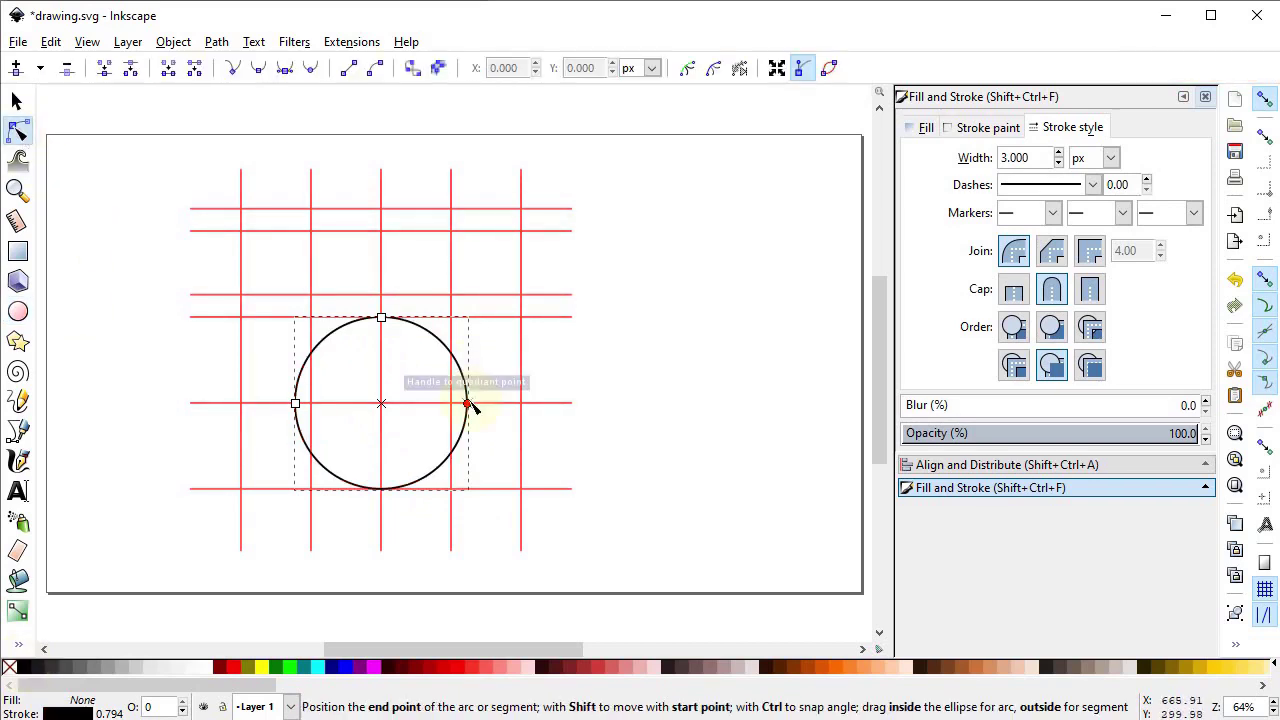
pyautogui.moveTo(468, 404); pyautogui.dragTo(381, 489)
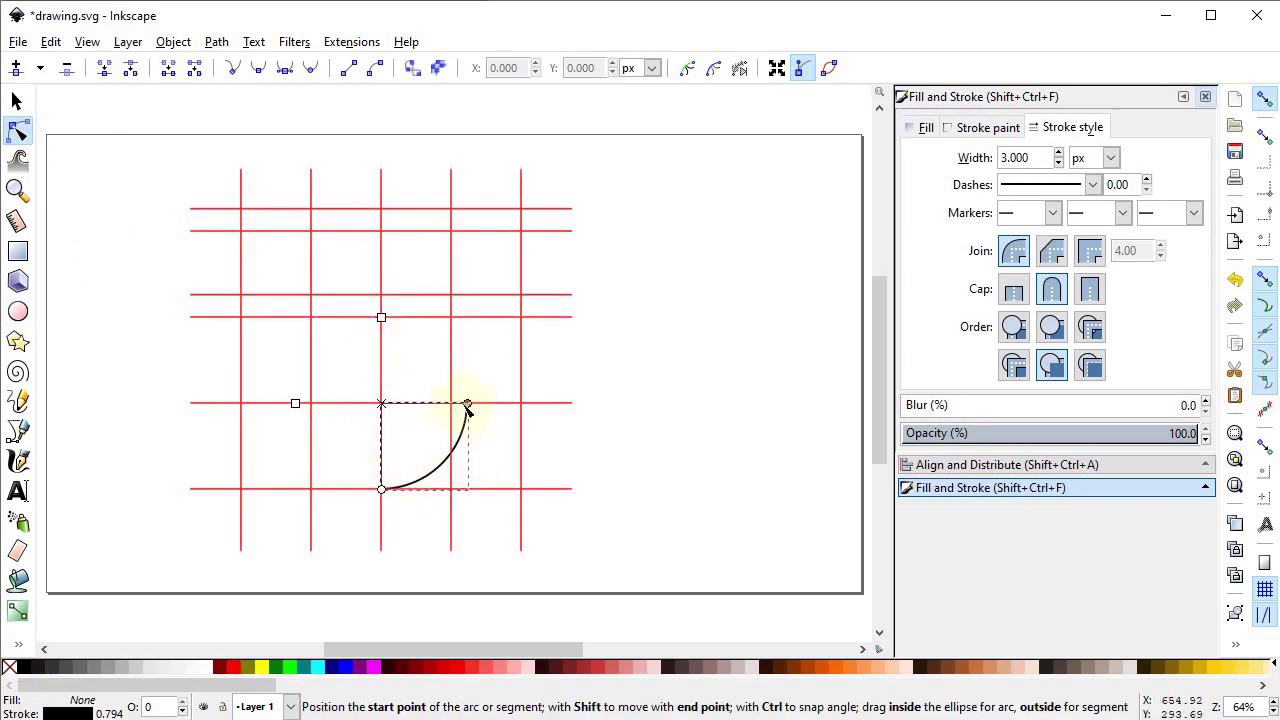
pyautogui.moveTo(470, 405); pyautogui.dragTo(381, 318)
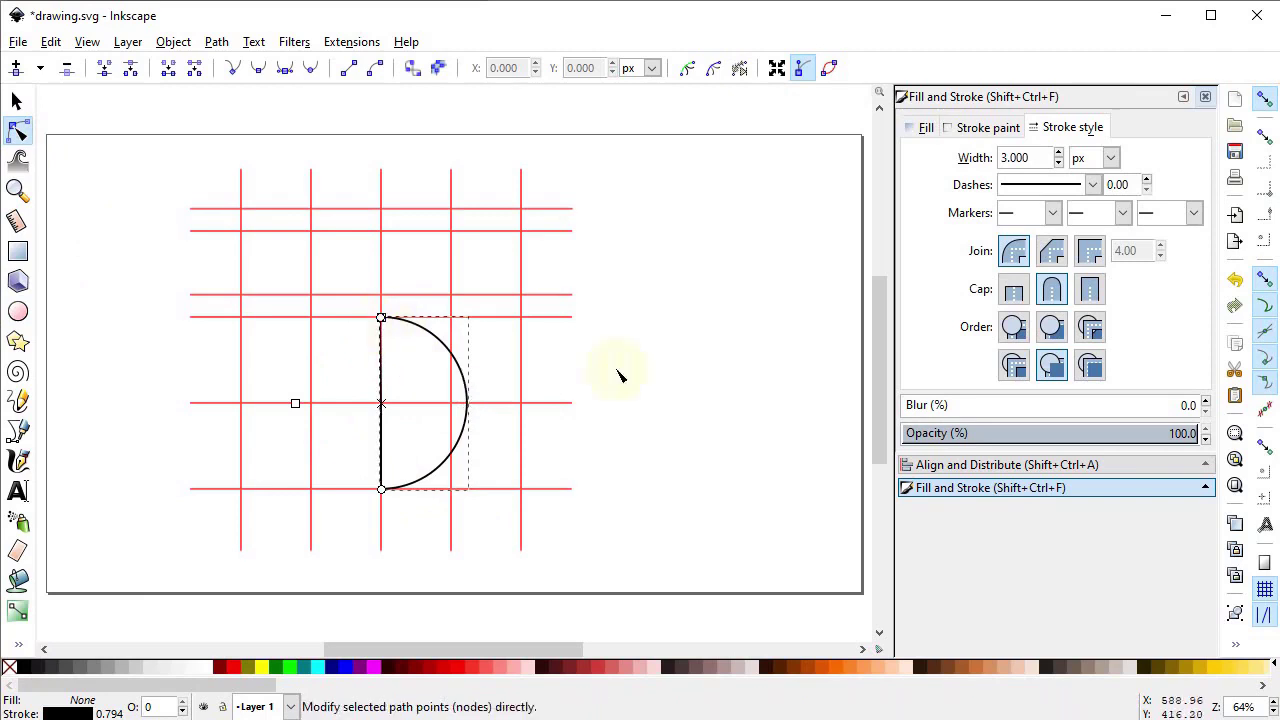
pyautogui.click(1235, 436)
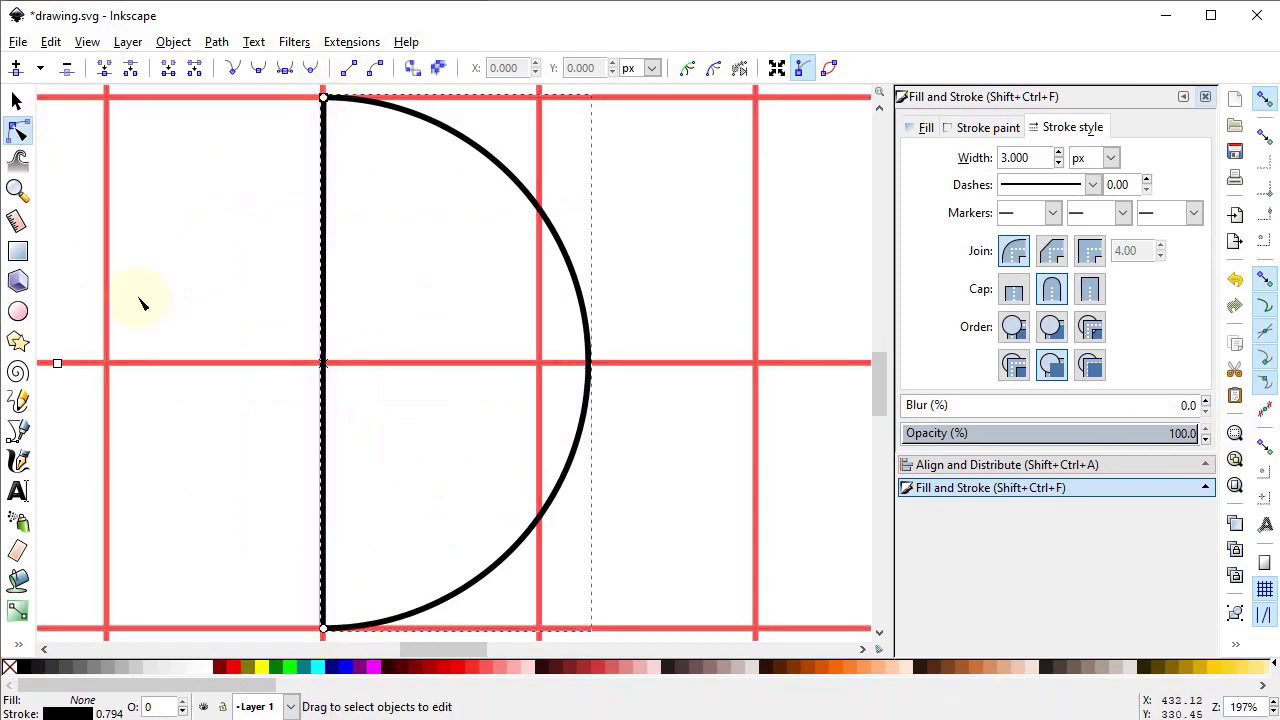
# Switch the half-circle to the open Arc type.
pyautogui.click(18, 311)
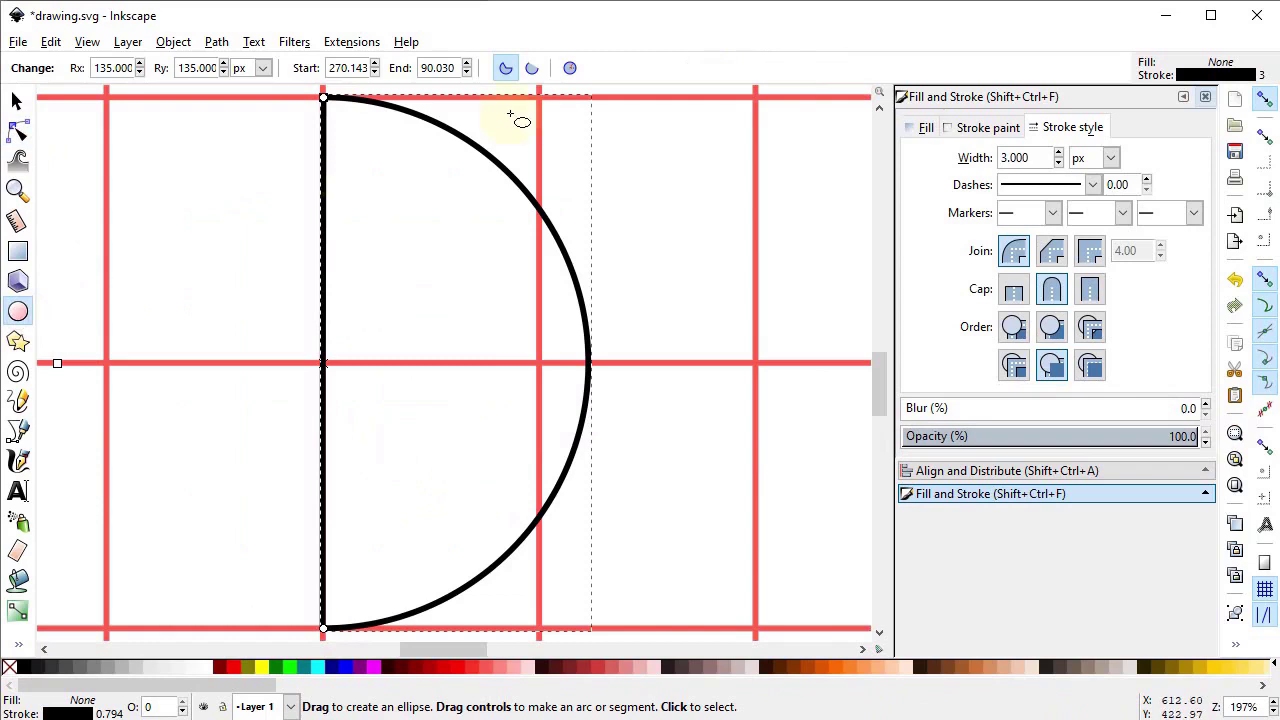
pyautogui.click(531, 67)
pyautogui.press('s')
pyautogui.press('5')
pyautogui.press('n')
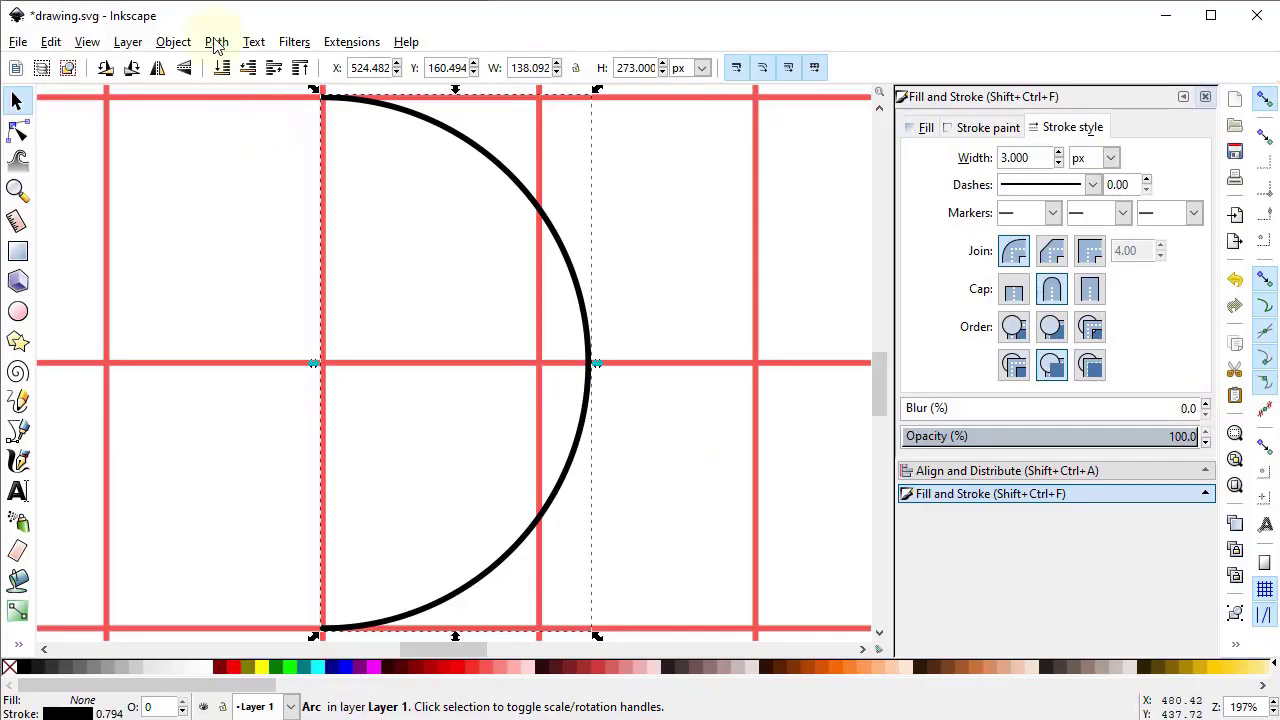
# Convert the arc with Path > Object to Path and move it 25 px left to X 499.482.
pyautogui.click(215, 42)
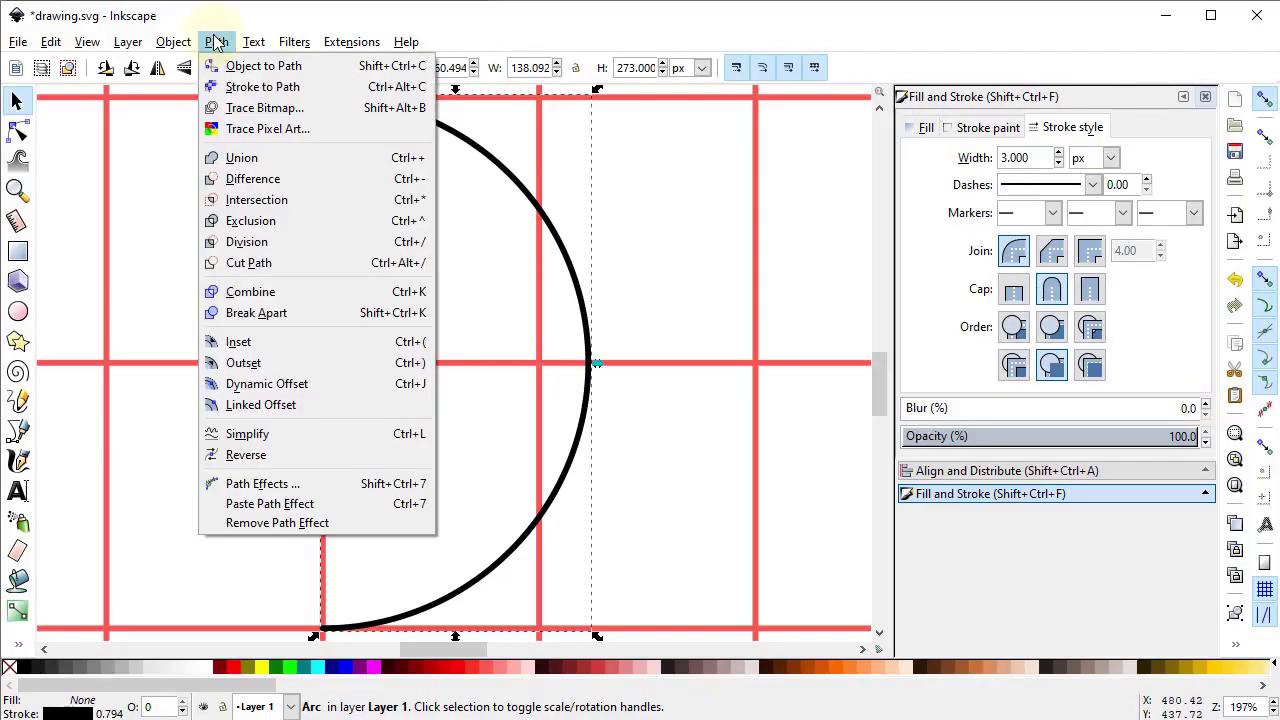
pyautogui.click(235, 66)
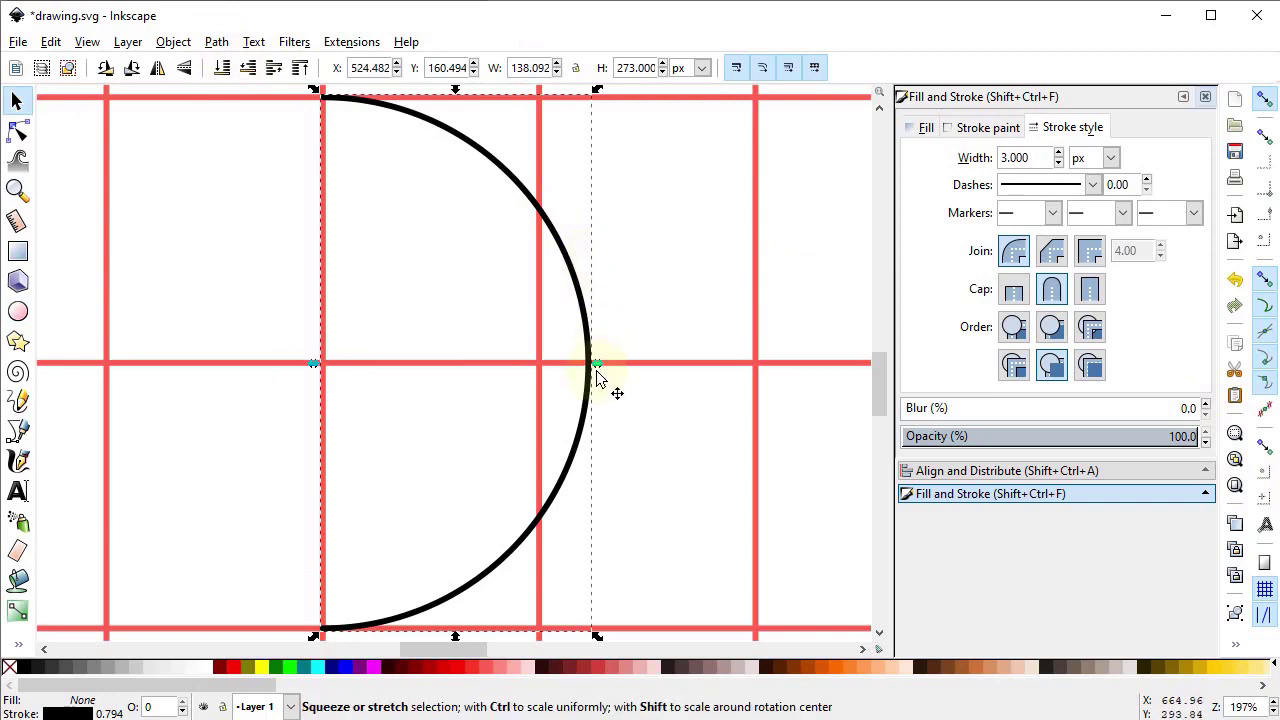
pyautogui.moveTo(592, 388); pyautogui.dragTo(540, 363)
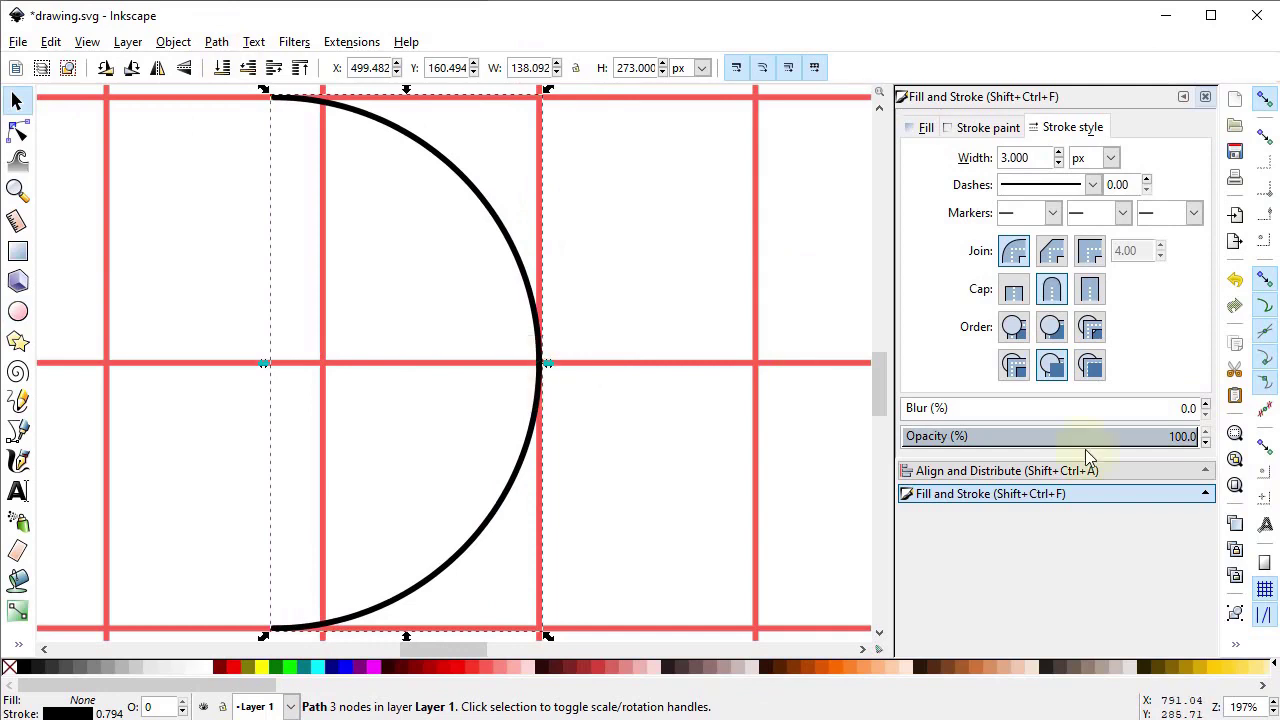
pyautogui.click(1234, 485)
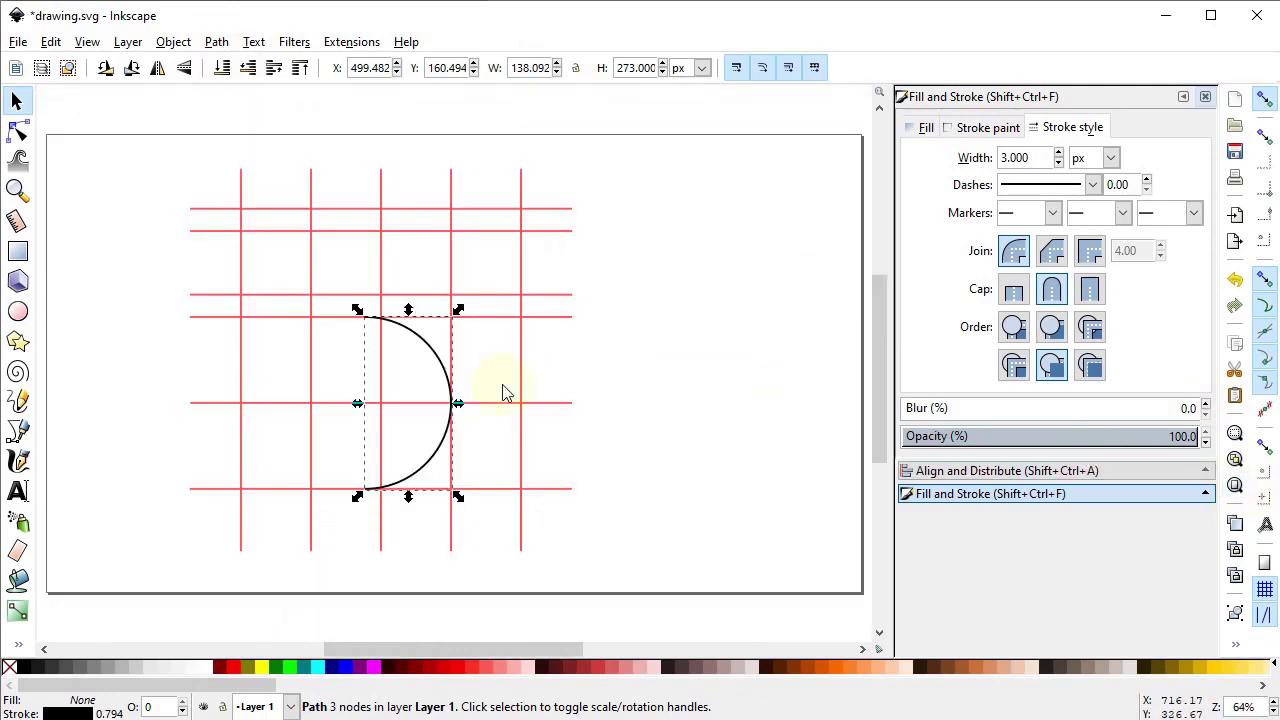
# With the Bezier pen, draw a line from the arc's top end left and down to close the D.
pyautogui.click(18, 430)
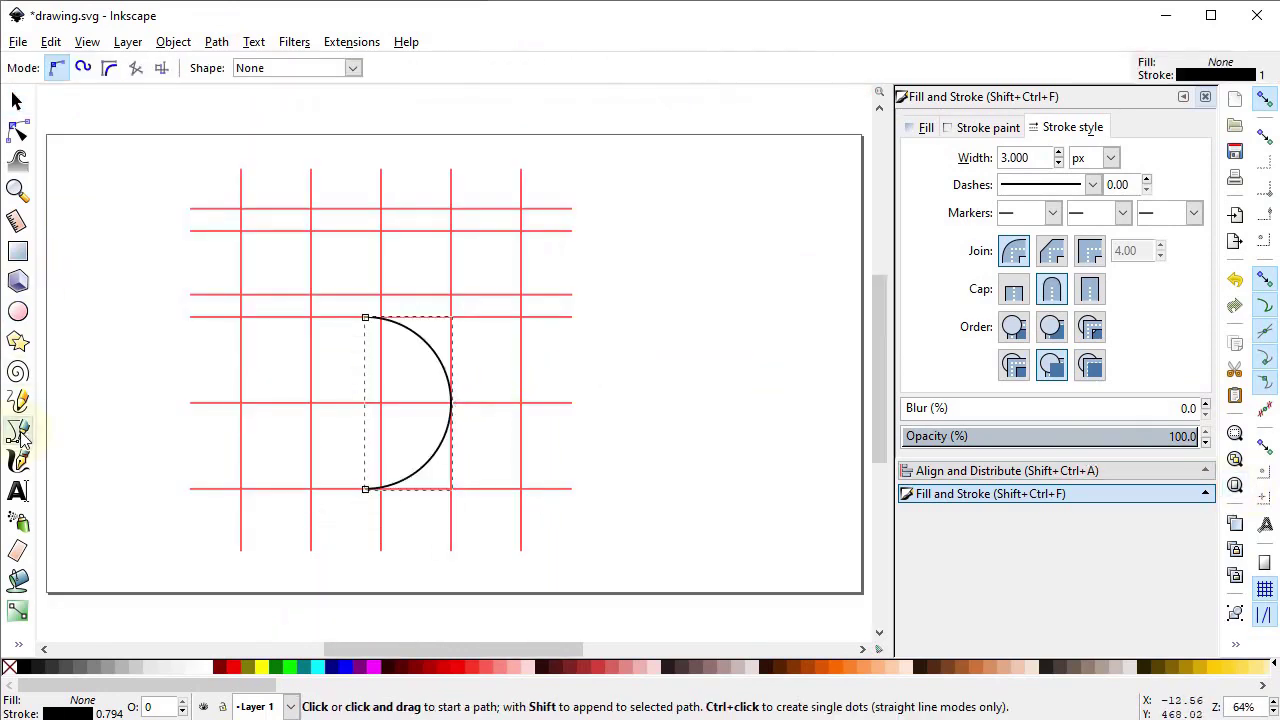
pyautogui.click(366, 318)
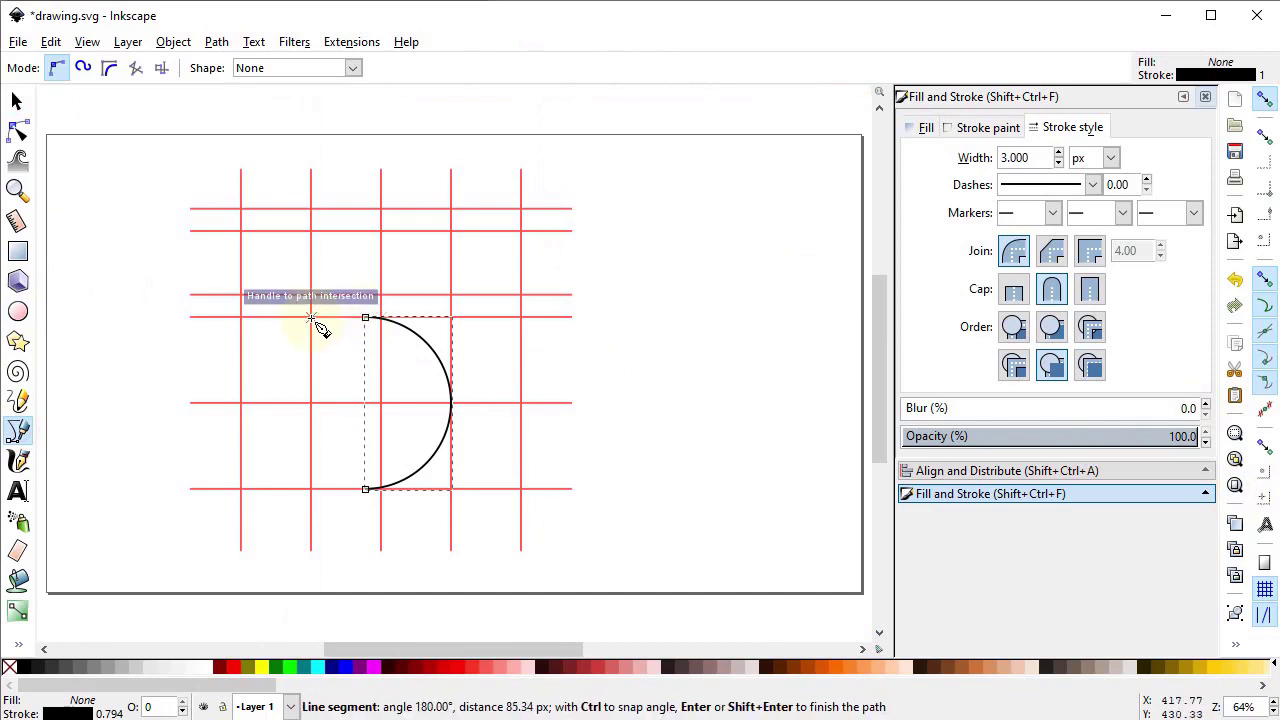
pyautogui.click(312, 318)
pyautogui.click(312, 403)
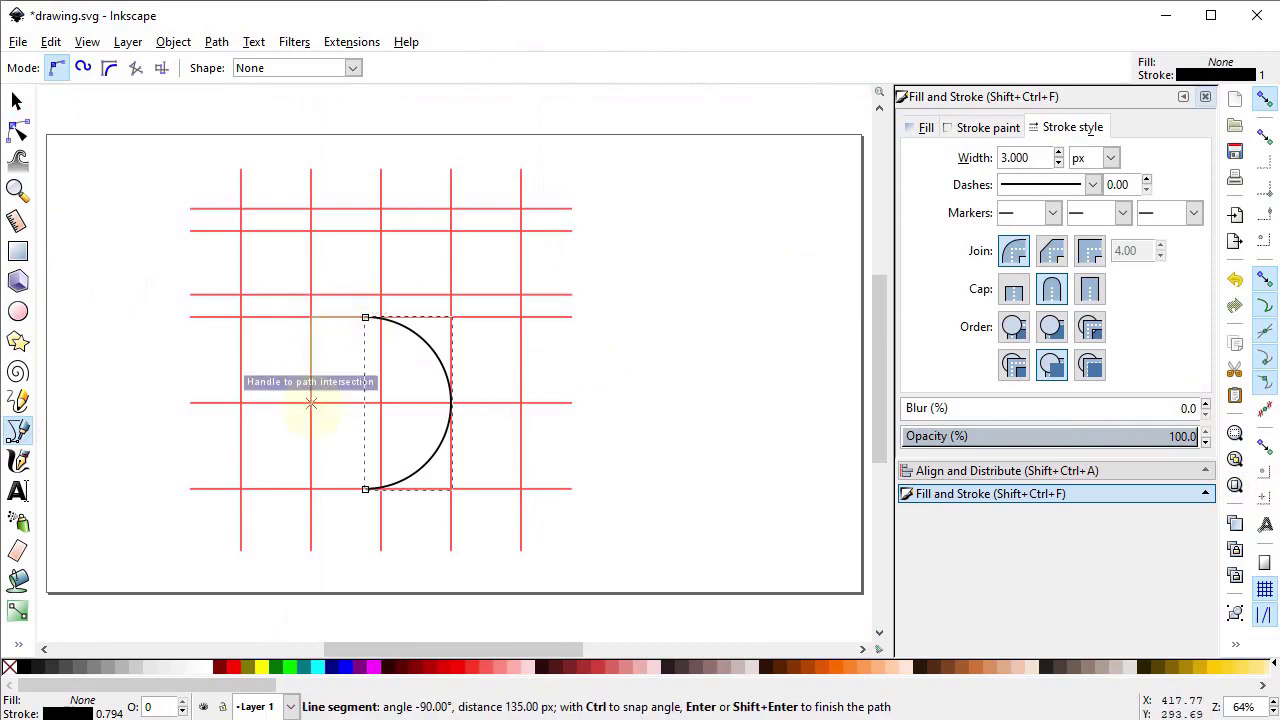
pyautogui.press('Return')
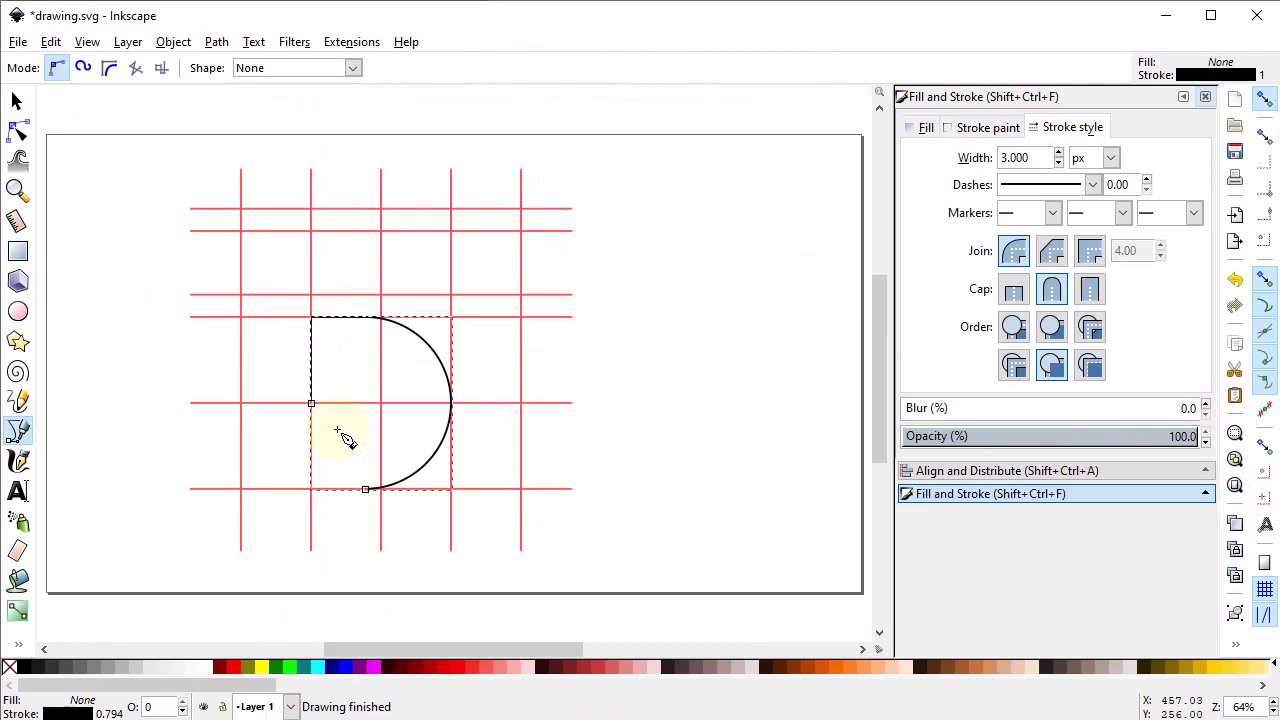
# Draw the house from the arc's bottom end: base, left wall, peaked roof, right wall.
pyautogui.click(366, 489)
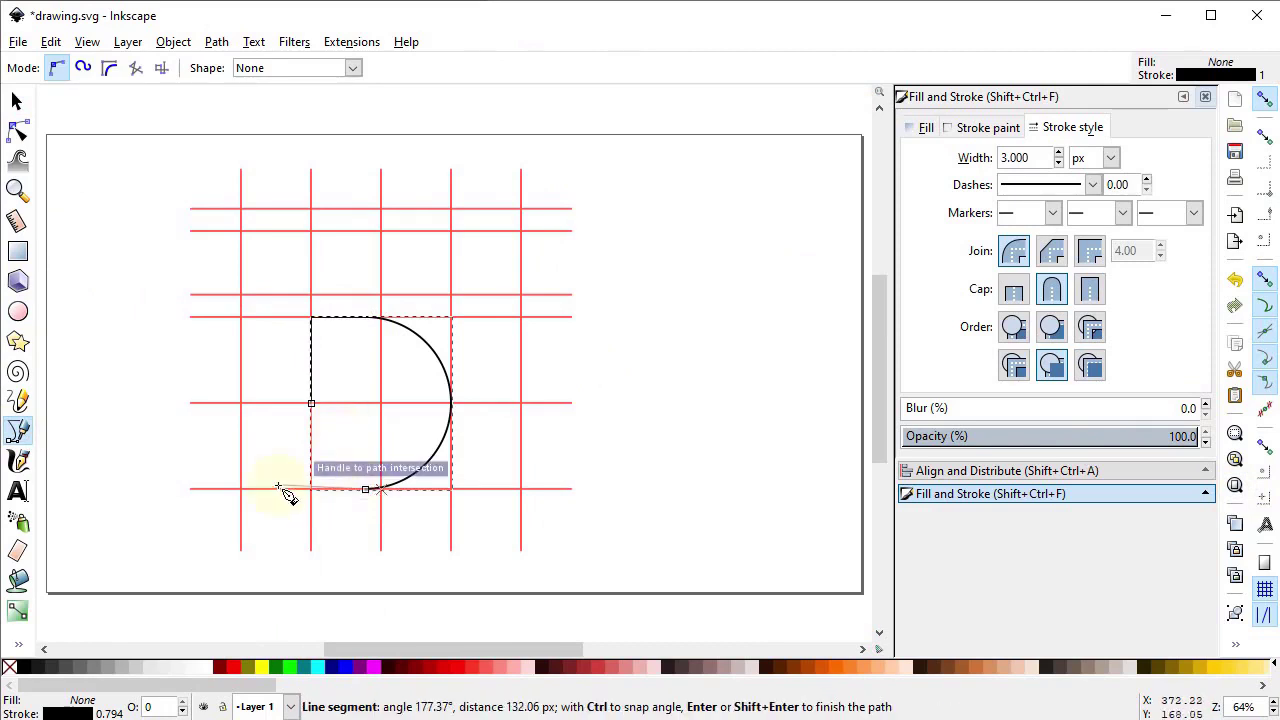
pyautogui.click(240, 489)
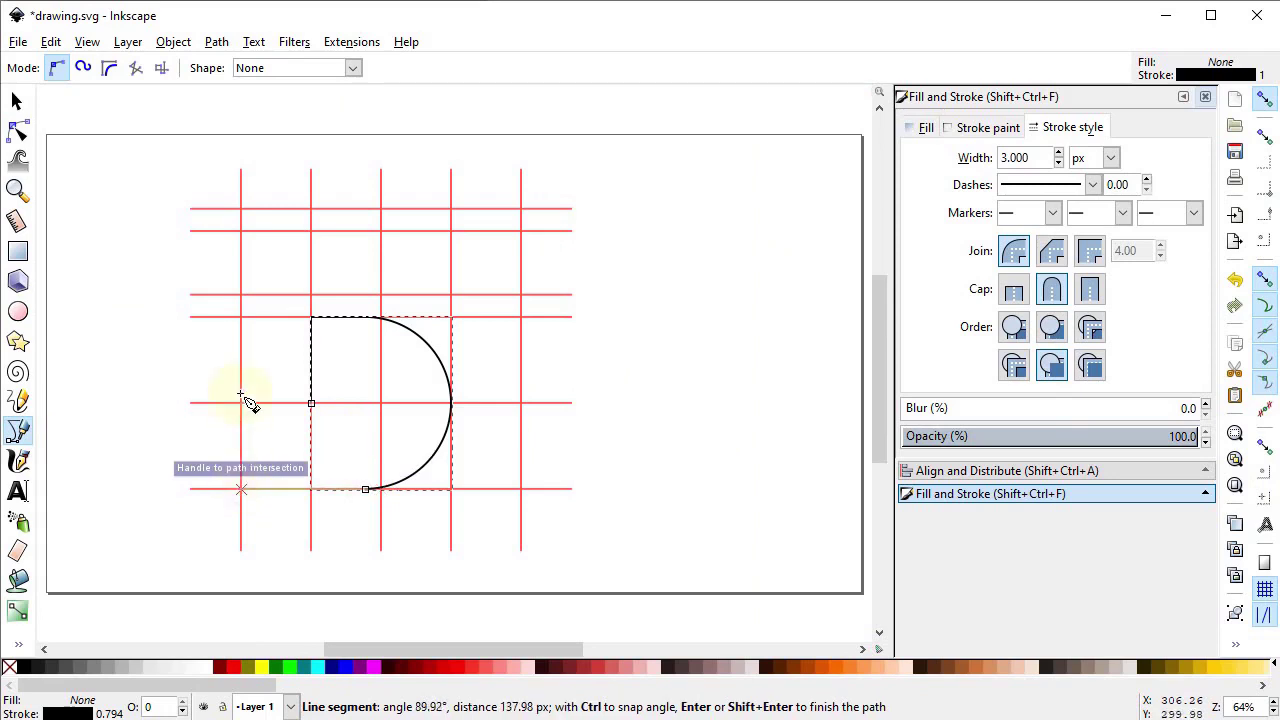
pyautogui.click(240, 294)
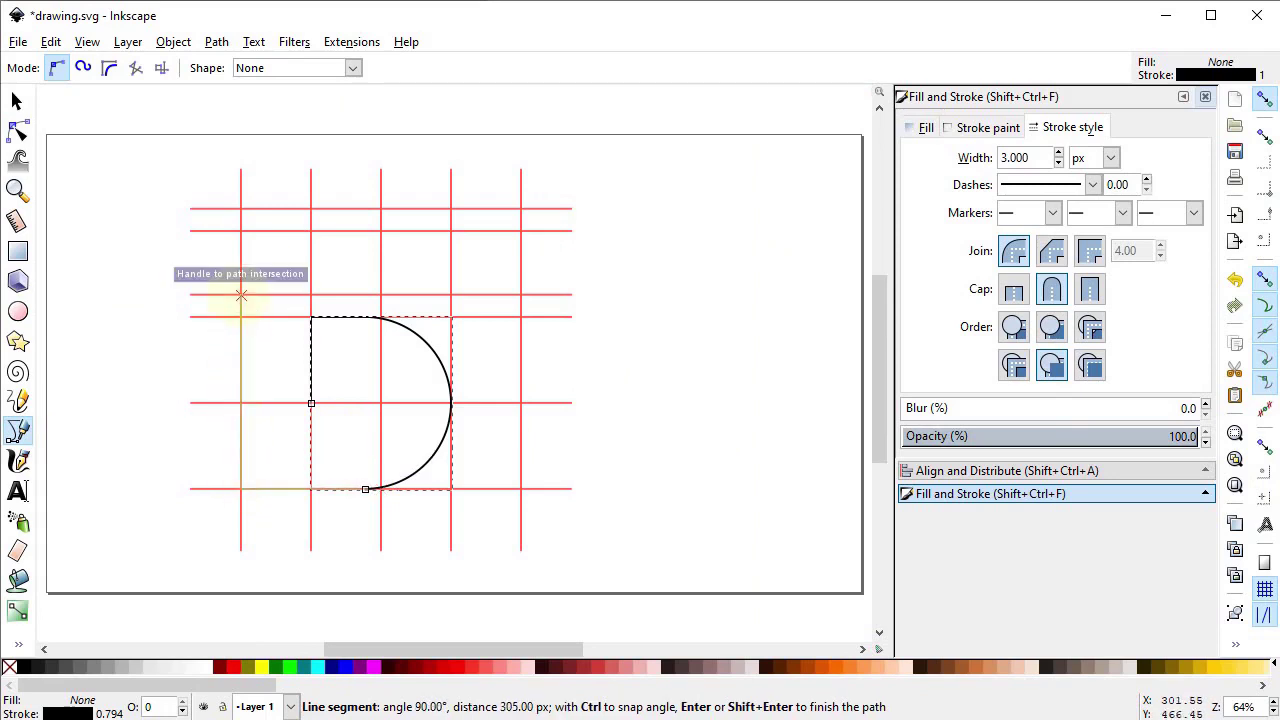
pyautogui.click(380, 208)
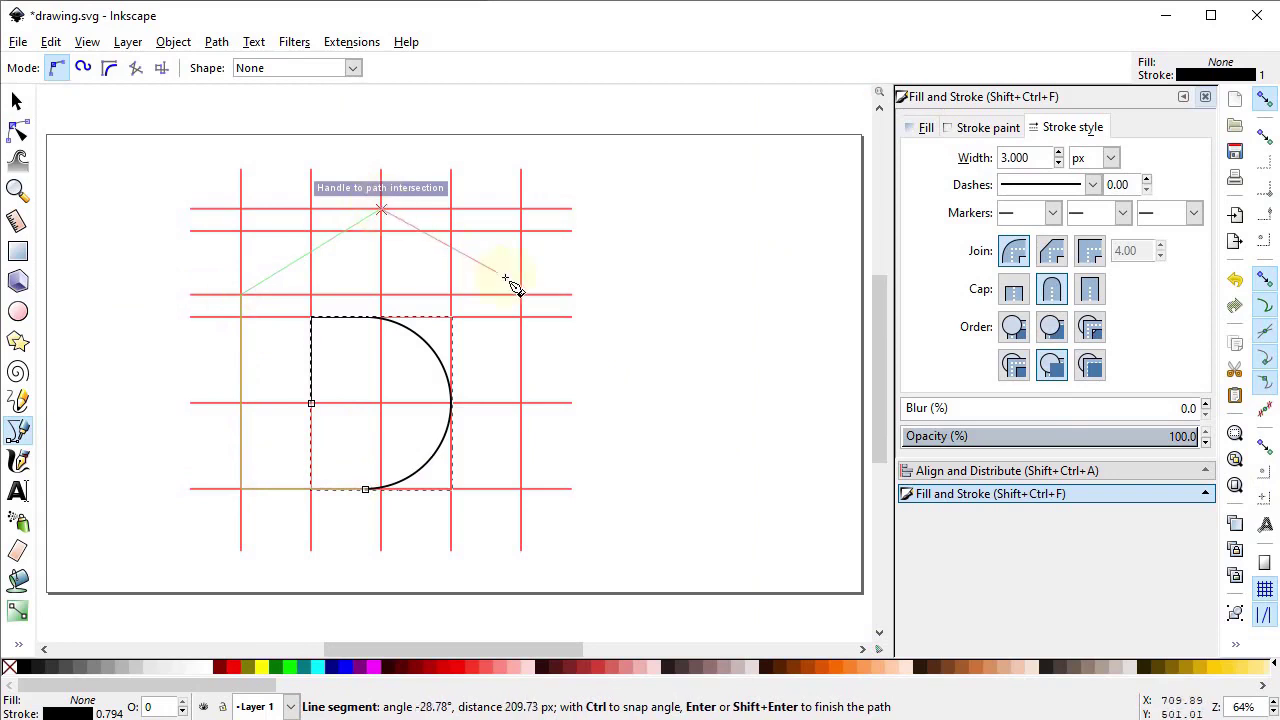
pyautogui.click(520, 294)
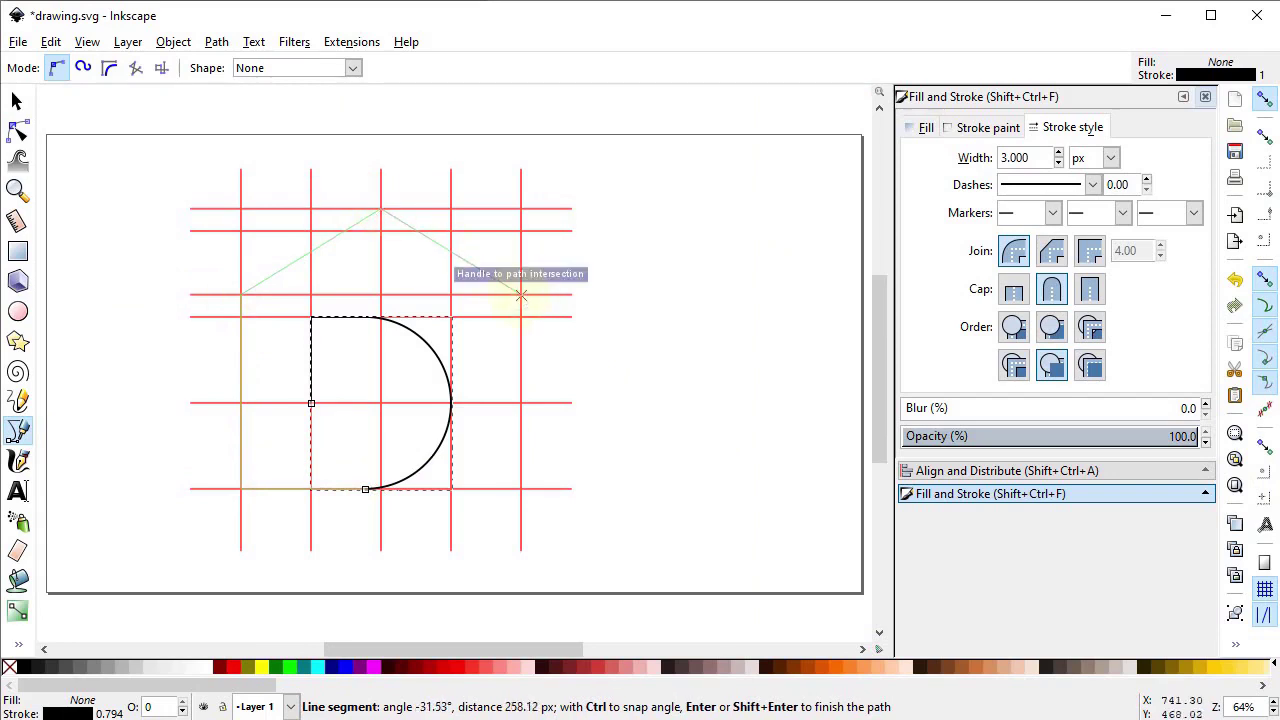
pyautogui.click(520, 489)
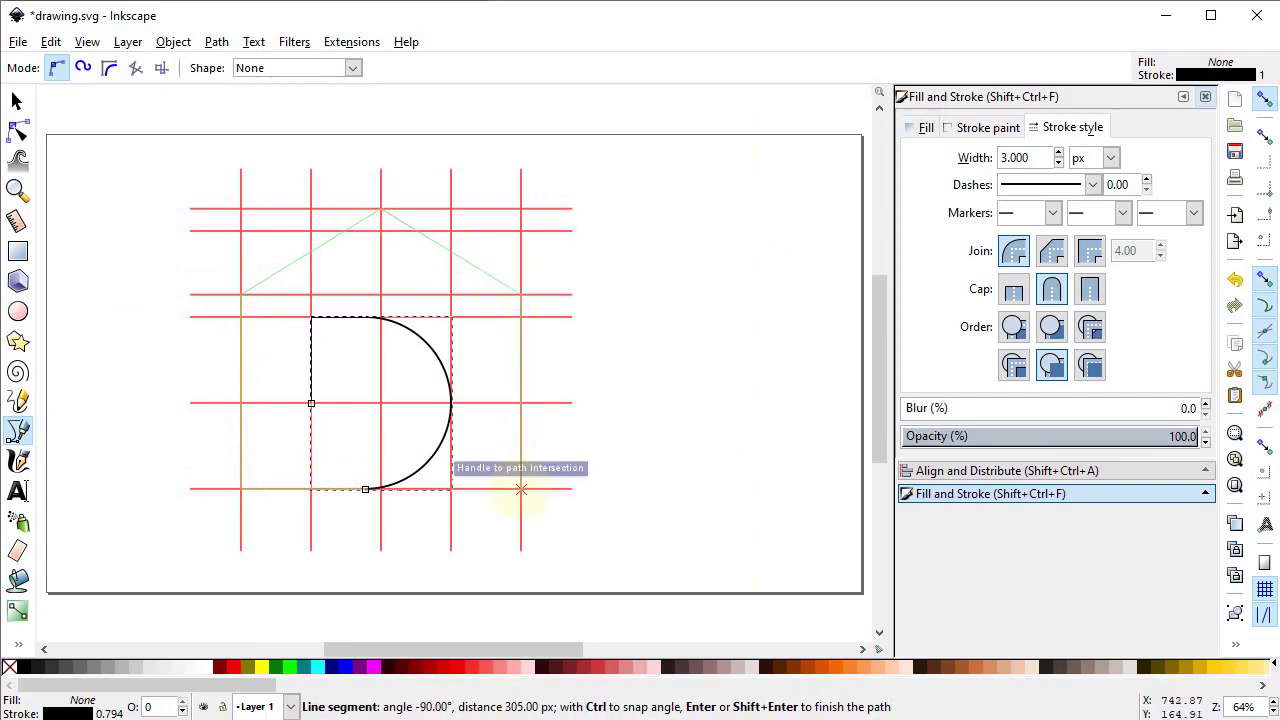
pyautogui.press('Return')
pyautogui.press('s')
pyautogui.click(594, 266)
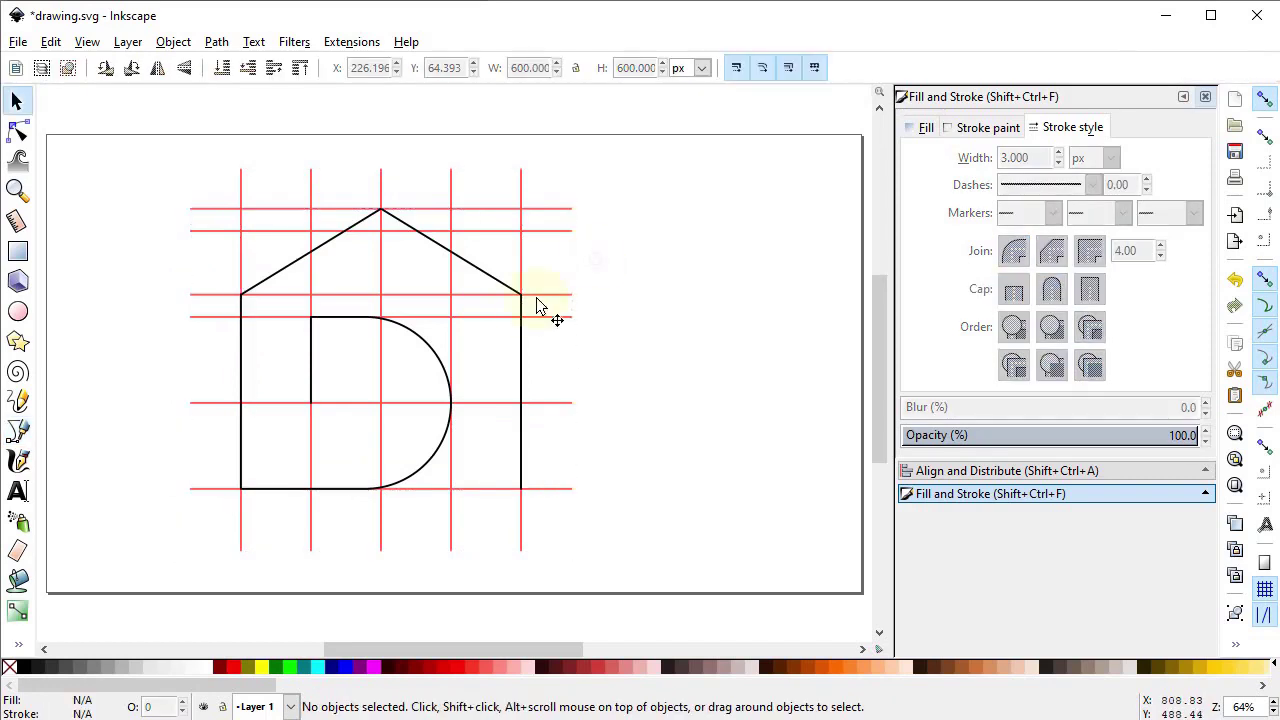
# Delete the red guide grid and set the house outline's stroke width to 40 px.
pyautogui.click(556, 230)
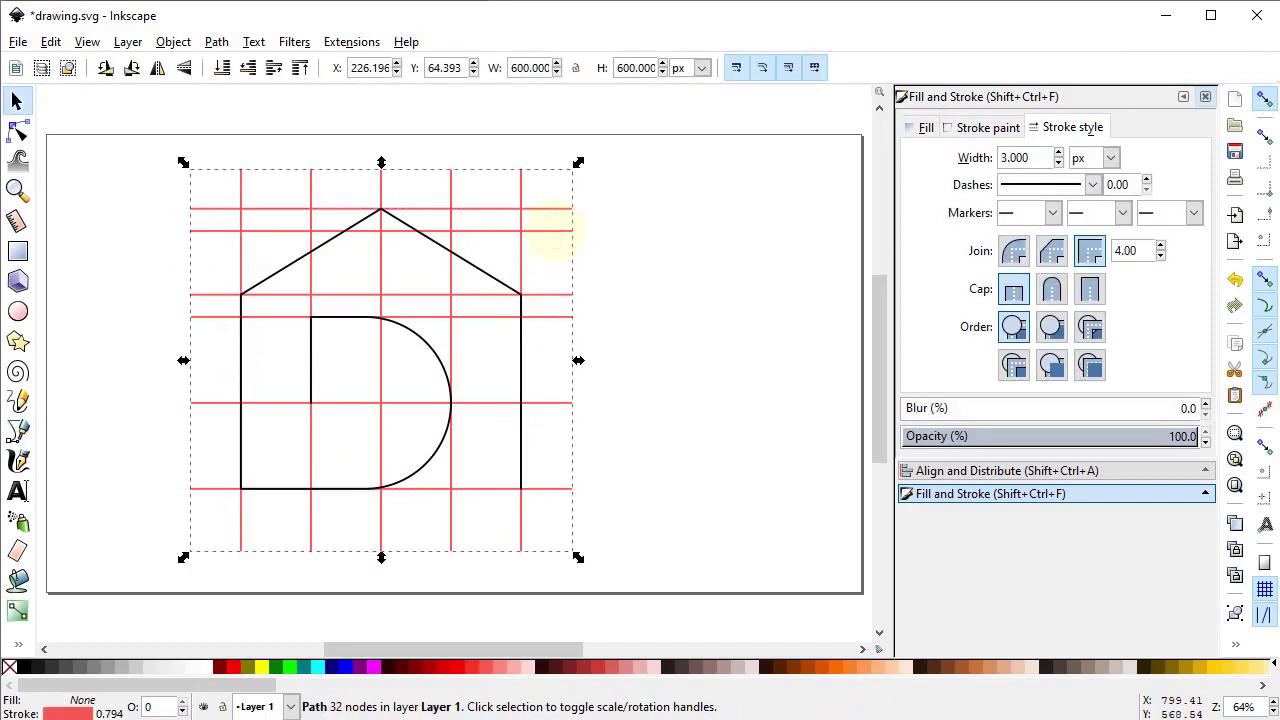
pyautogui.press('Delete')
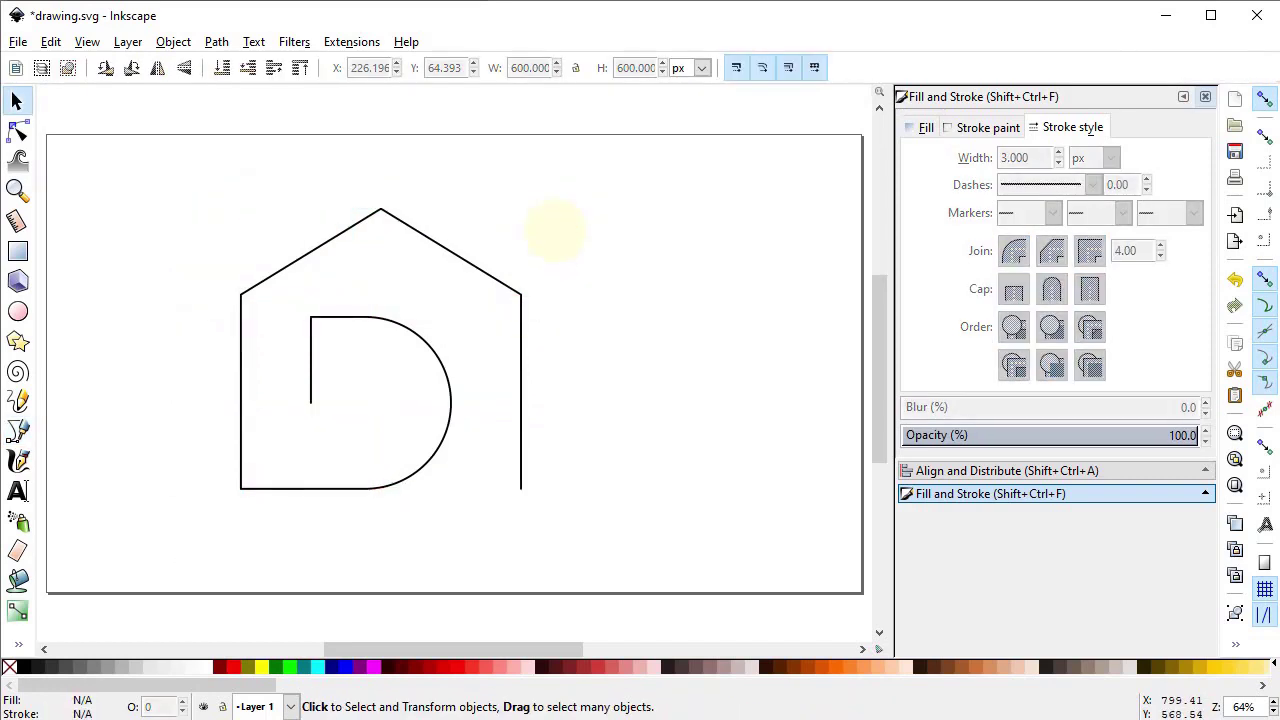
pyautogui.click(486, 276)
pyautogui.moveTo(1034, 160); pyautogui.dragTo(960, 157)
pyautogui.write('40')
pyautogui.press('Return')
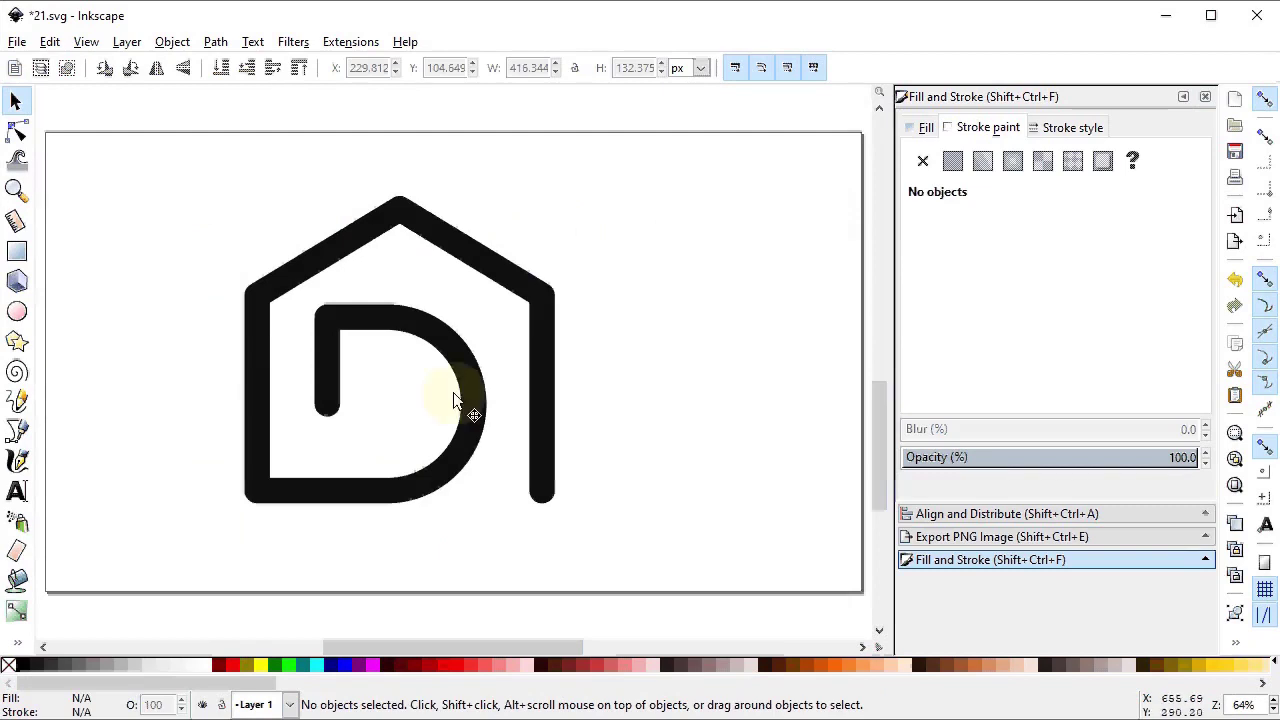
# Convert the thick house outline into a filled shape with Path > Stroke to Path.
pyautogui.click(420, 332)
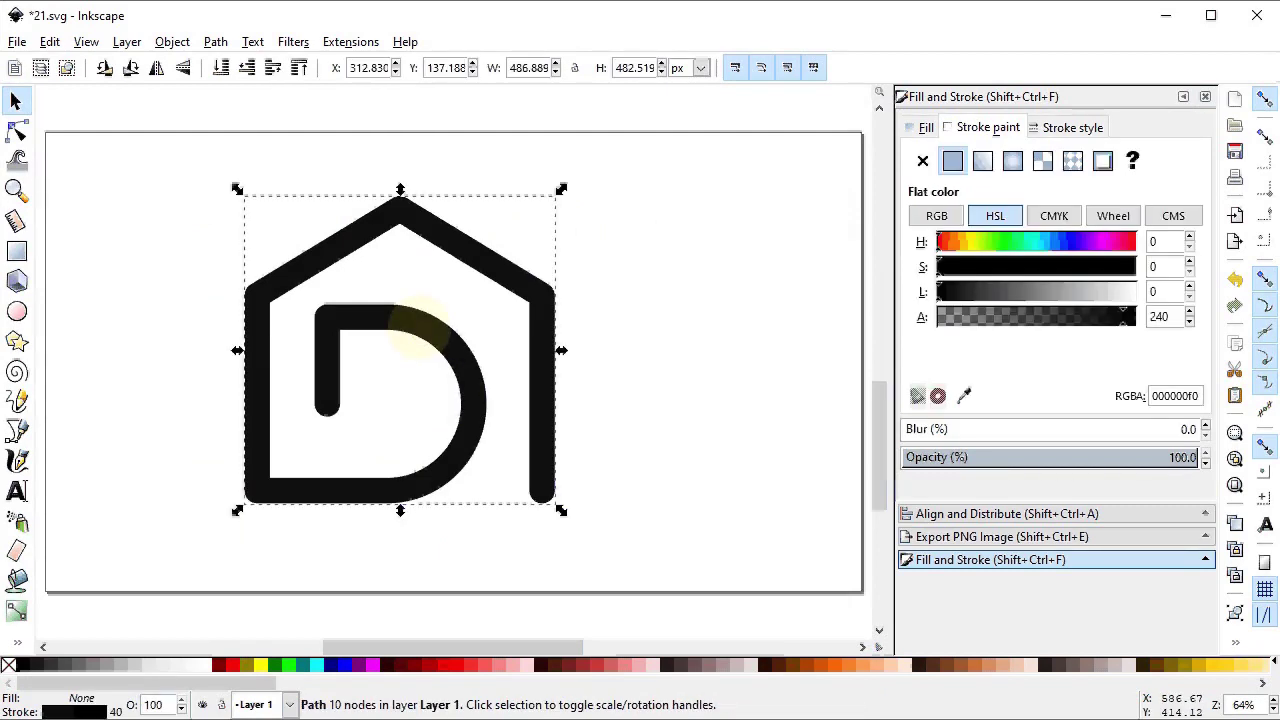
pyautogui.click(215, 41)
pyautogui.click(245, 92)
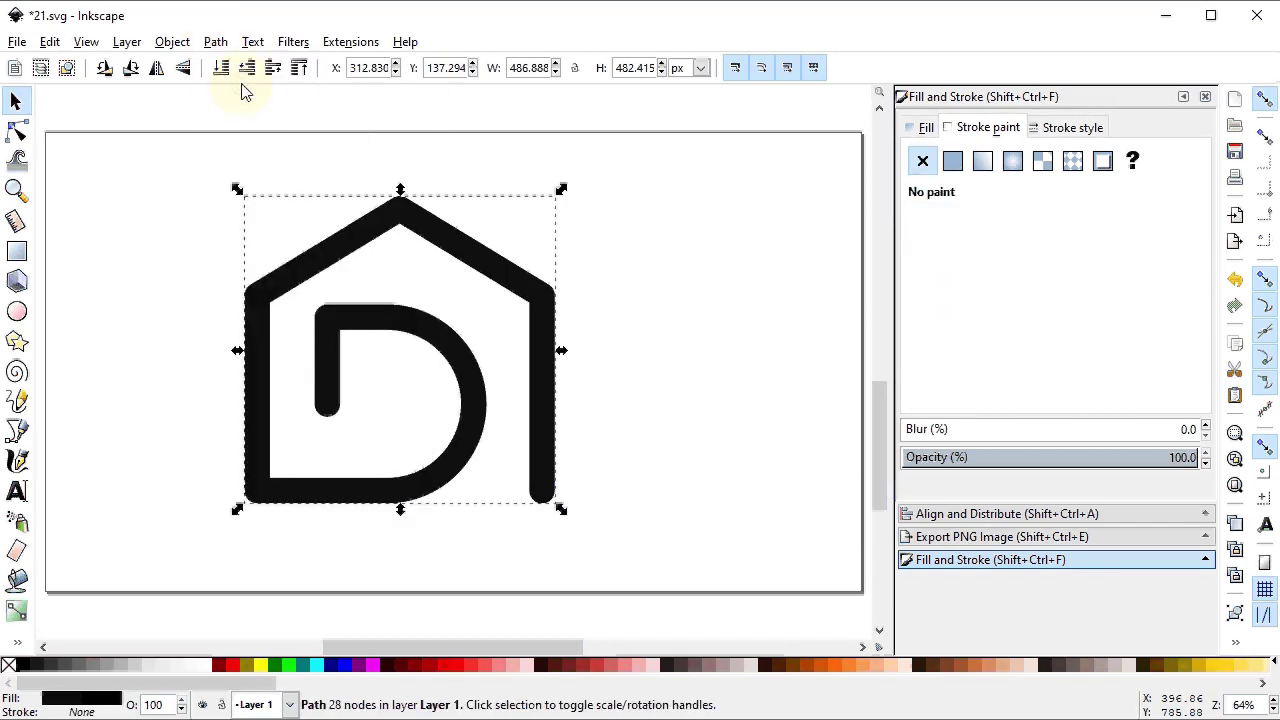
pyautogui.click(226, 249)
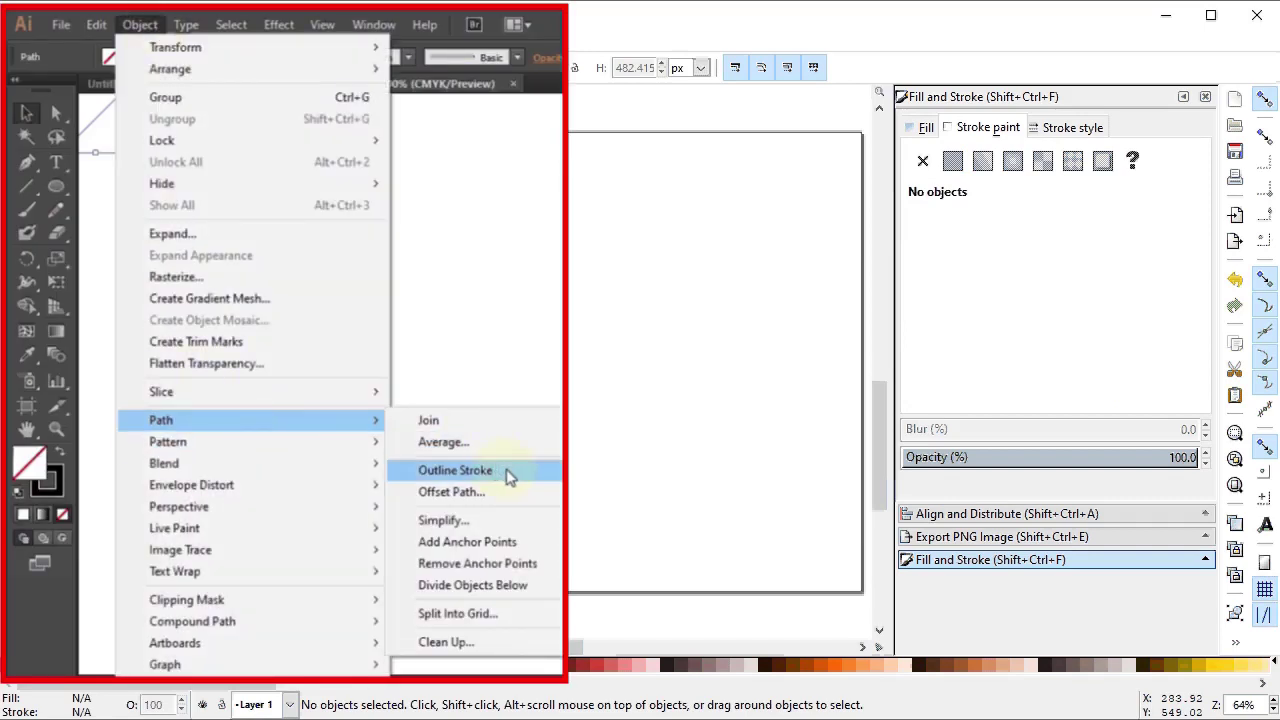
# Shrink the logo proportionally to about 57%, roughly 279 × 277 px.
pyautogui.click(400, 490)
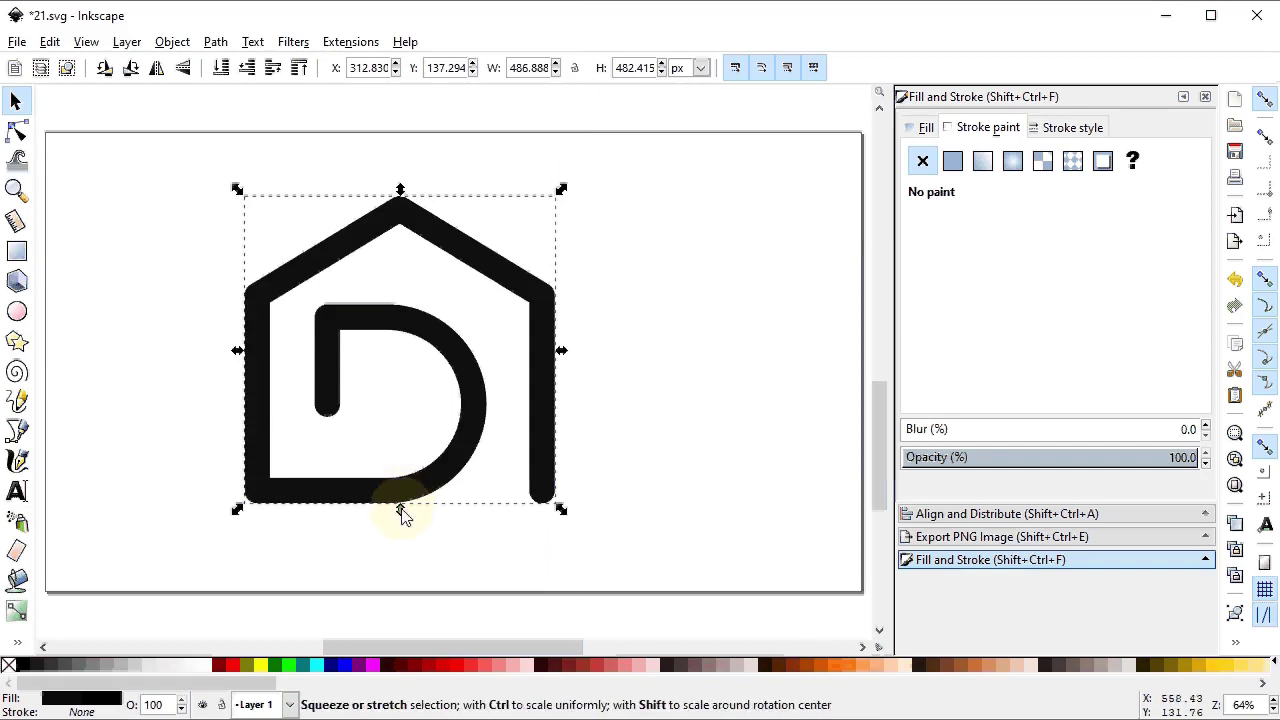
pyautogui.press('ctrl')
pyautogui.moveTo(400, 510); pyautogui.dragTo(408, 379)
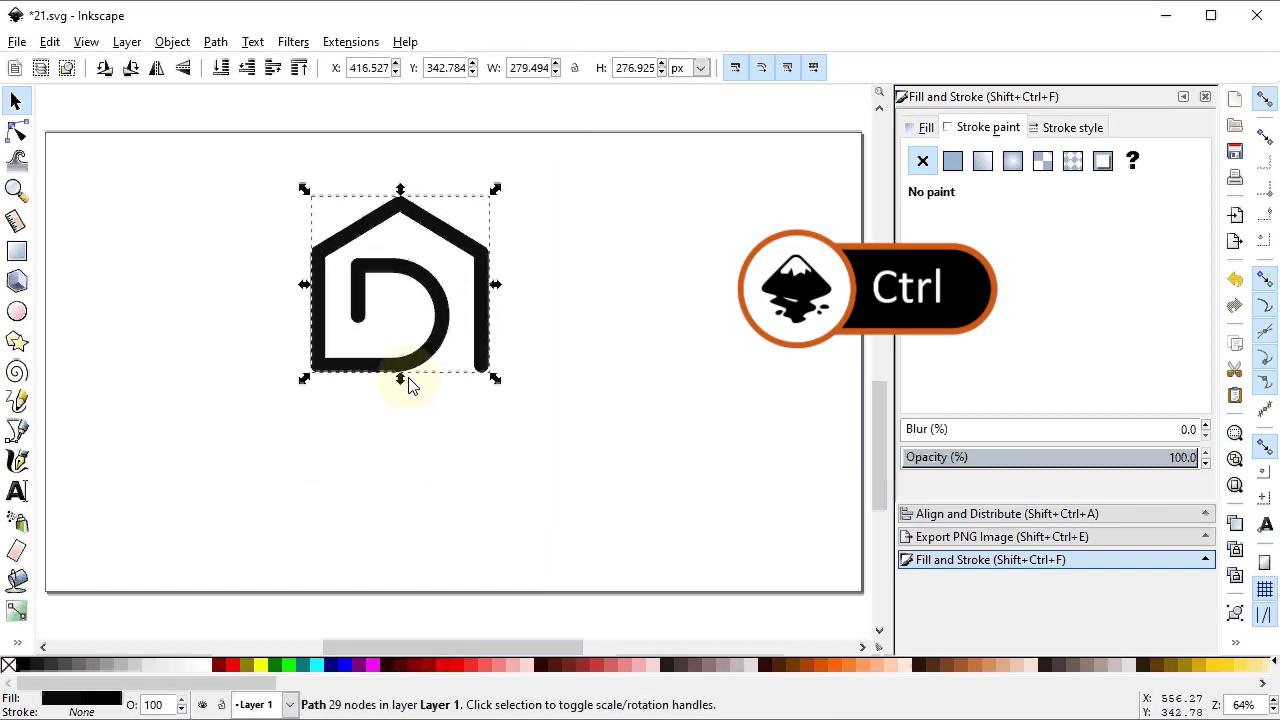
pyautogui.press('shift')
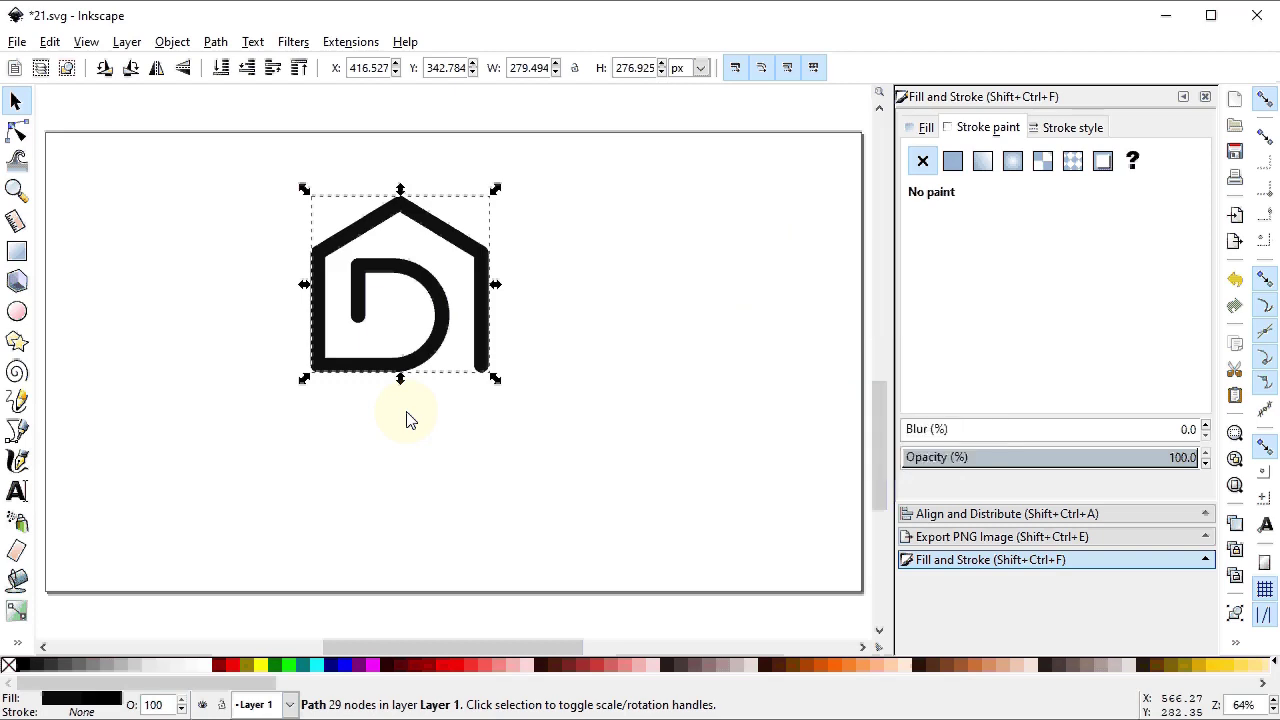
# Add the text 'DreyHomes' below the logo and make it Bold.
pyautogui.press('t')
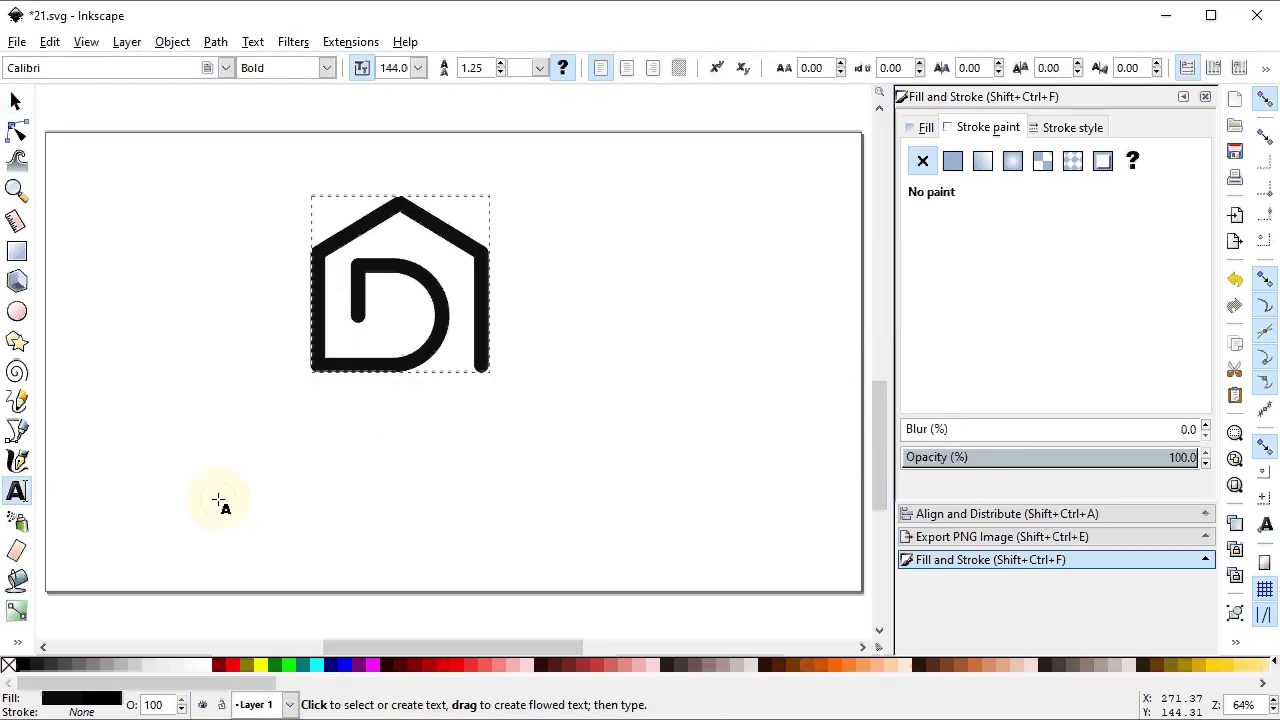
pyautogui.click(219, 500)
pyautogui.write('Dre')
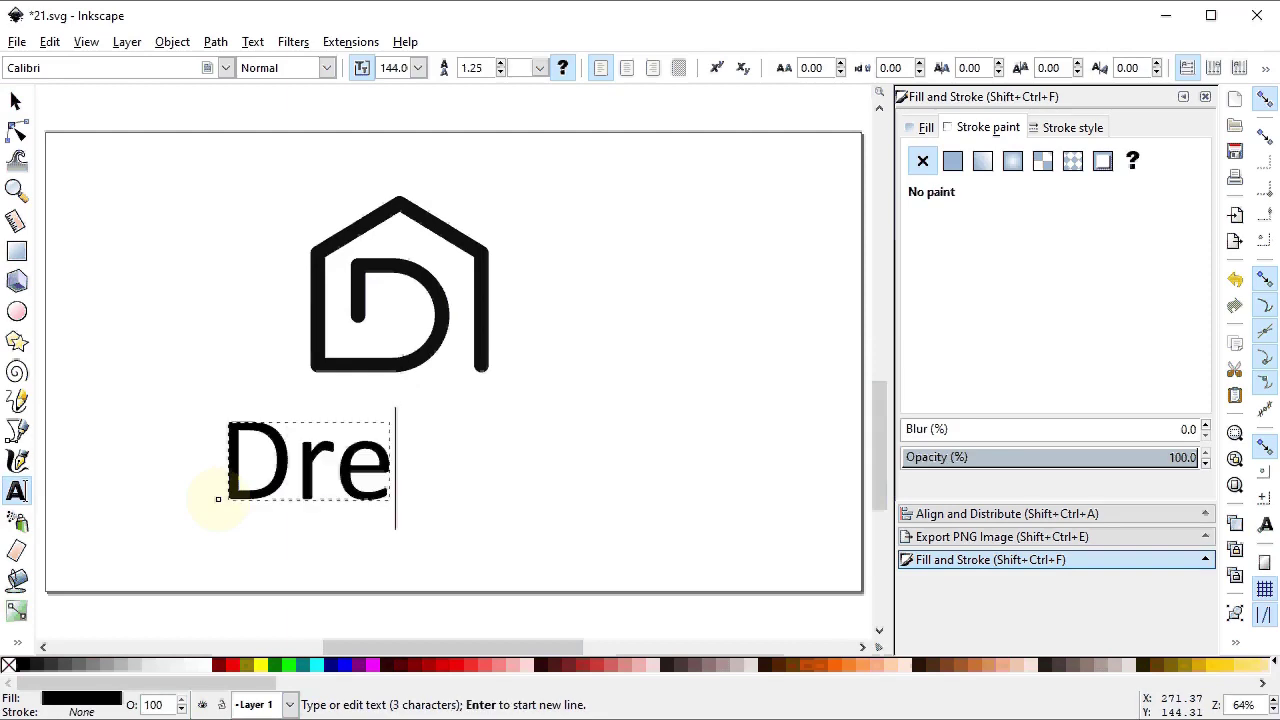
pyautogui.write('yHomes')
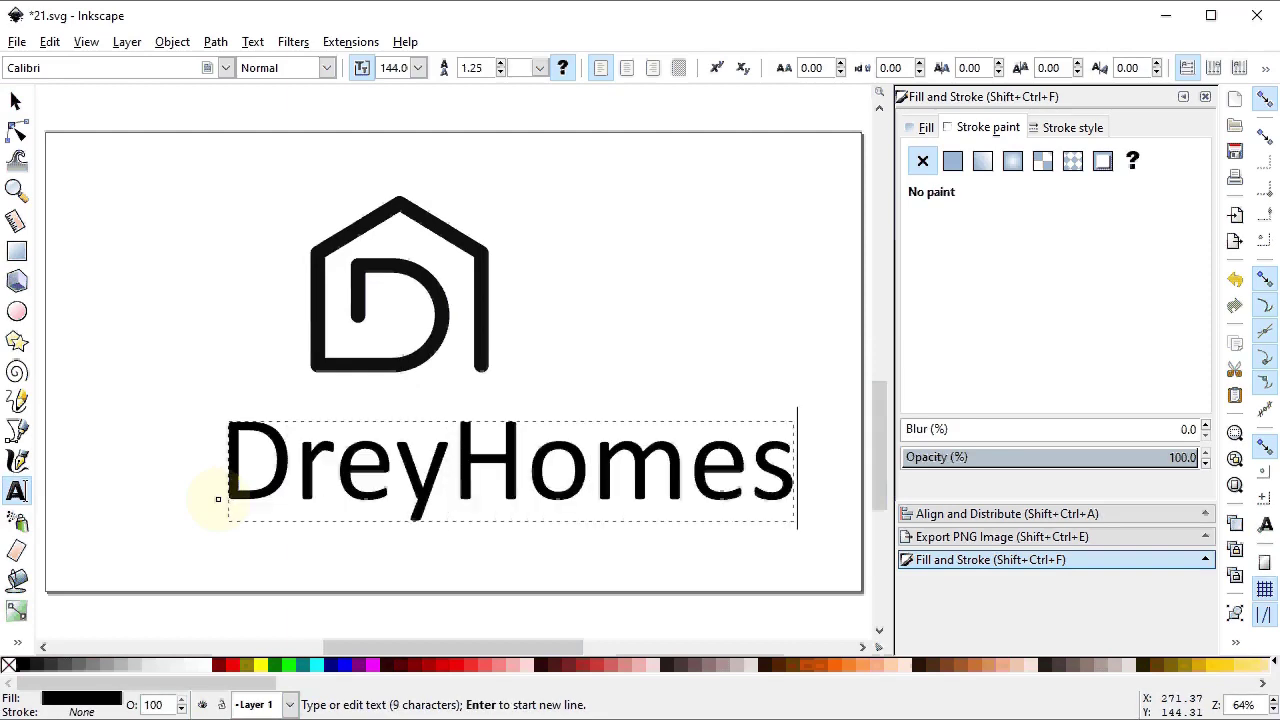
pyautogui.hotkey('ctrl', 'a')
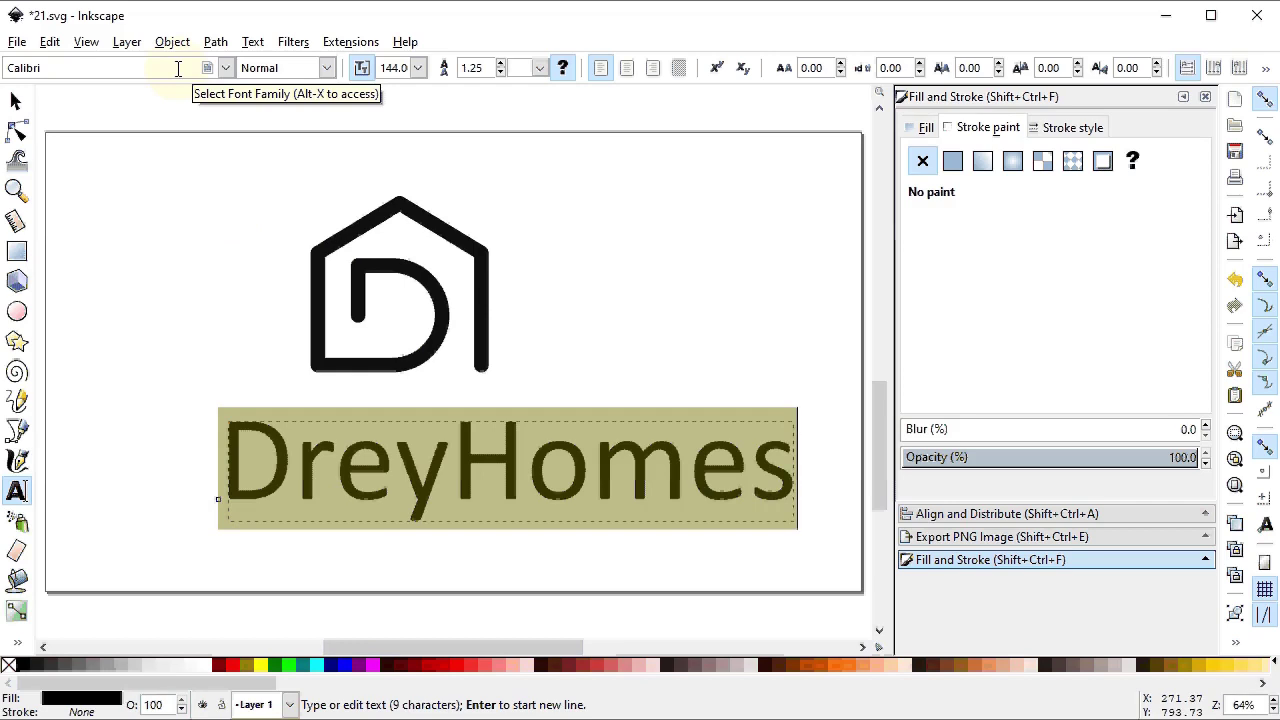
pyautogui.click(326, 68)
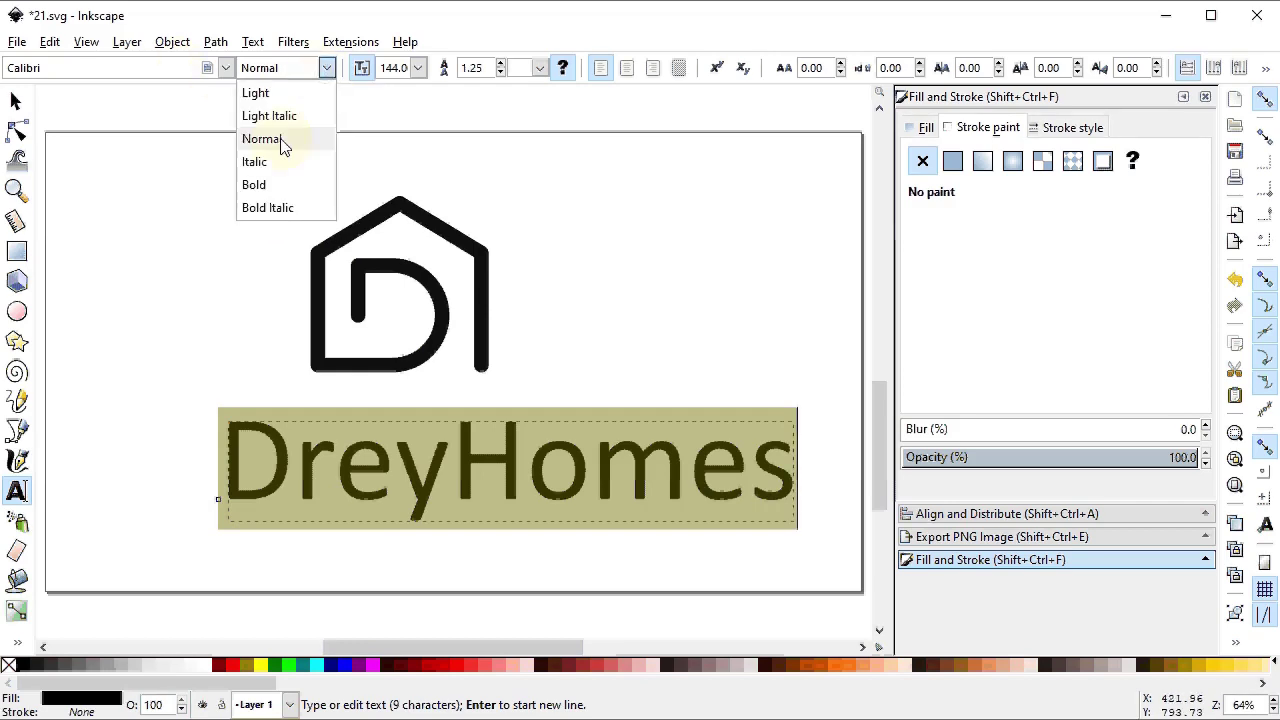
pyautogui.click(262, 184)
pyautogui.click(16, 102)
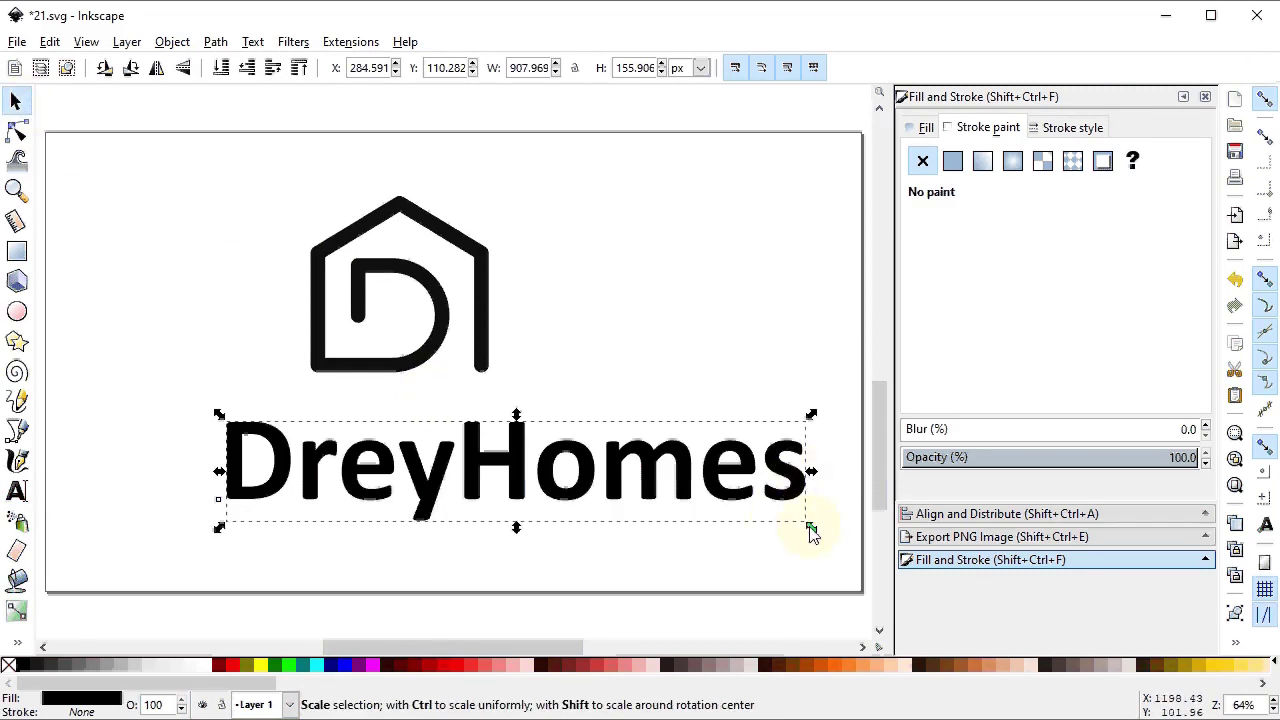
# Resize and align the text and logo, then paste the #ff5555 and #6c5353 swatches top-left.
pyautogui.moveTo(811, 527); pyautogui.dragTo(599, 484)
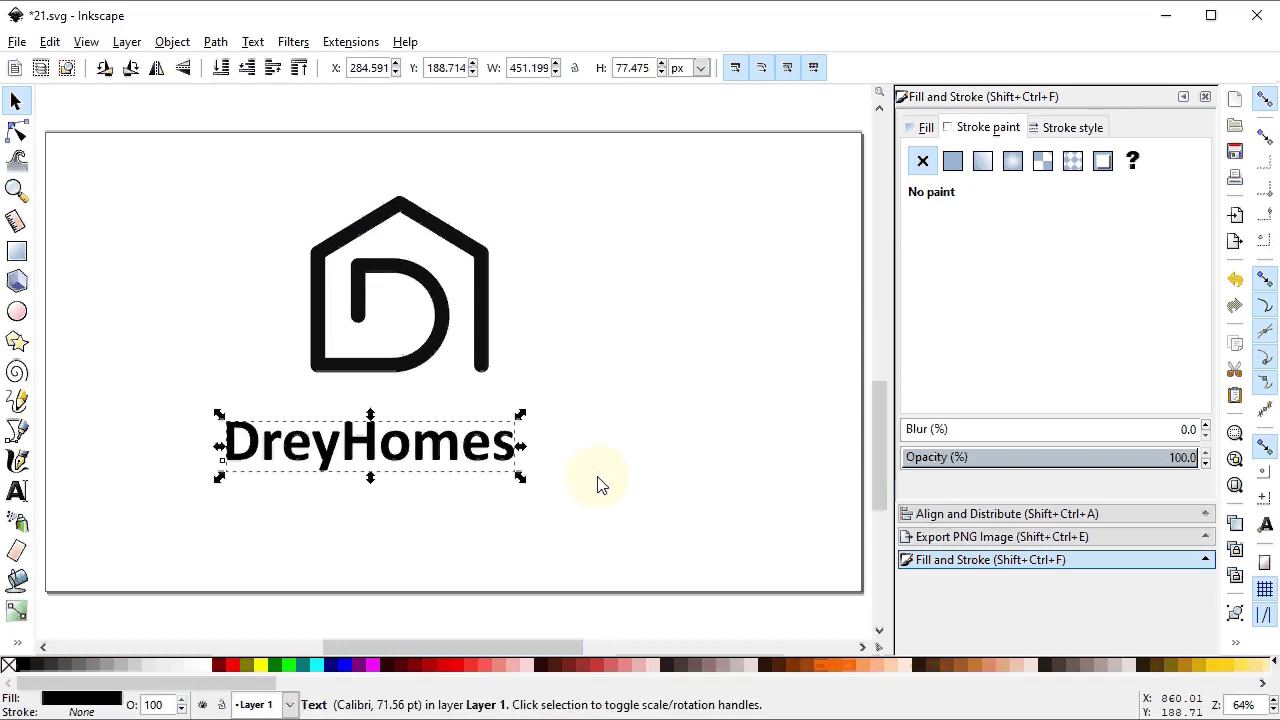
pyautogui.moveTo(520, 482); pyautogui.dragTo(566, 513)
pyautogui.moveTo(447, 458); pyautogui.dragTo(474, 458)
pyautogui.moveTo(418, 382); pyautogui.dragTo(430, 395)
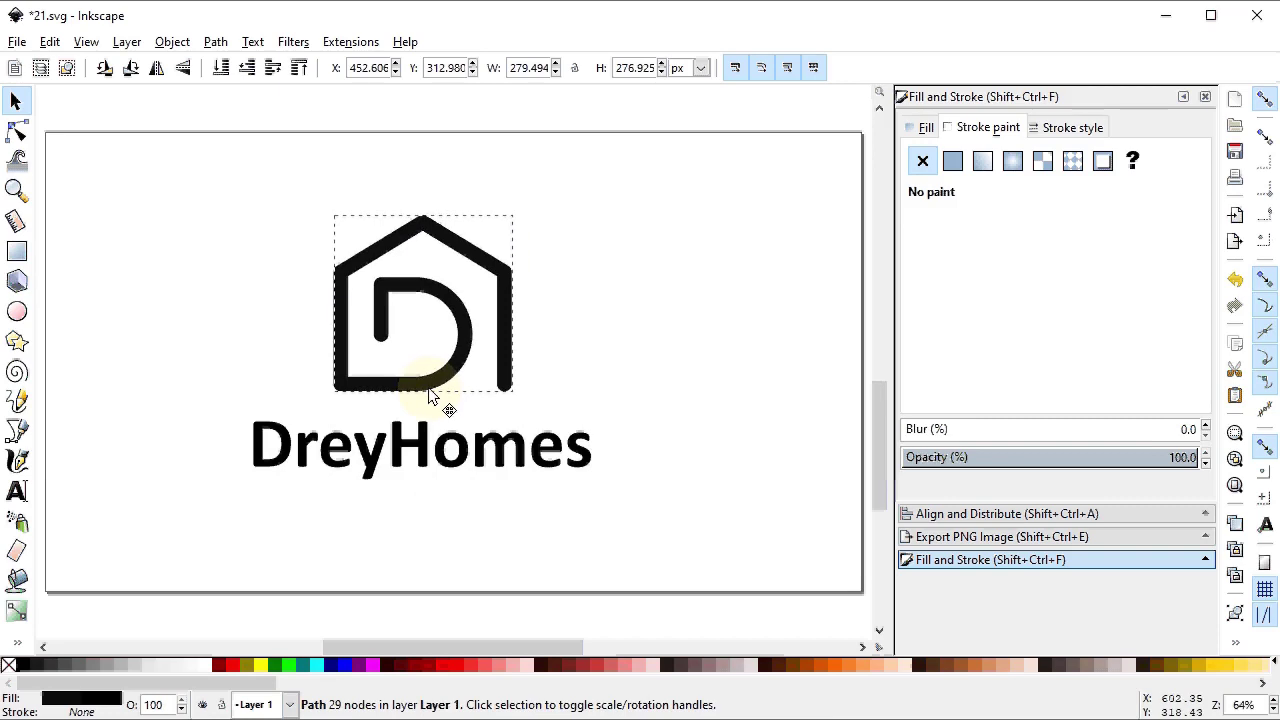
pyautogui.moveTo(423, 207); pyautogui.dragTo(424, 237)
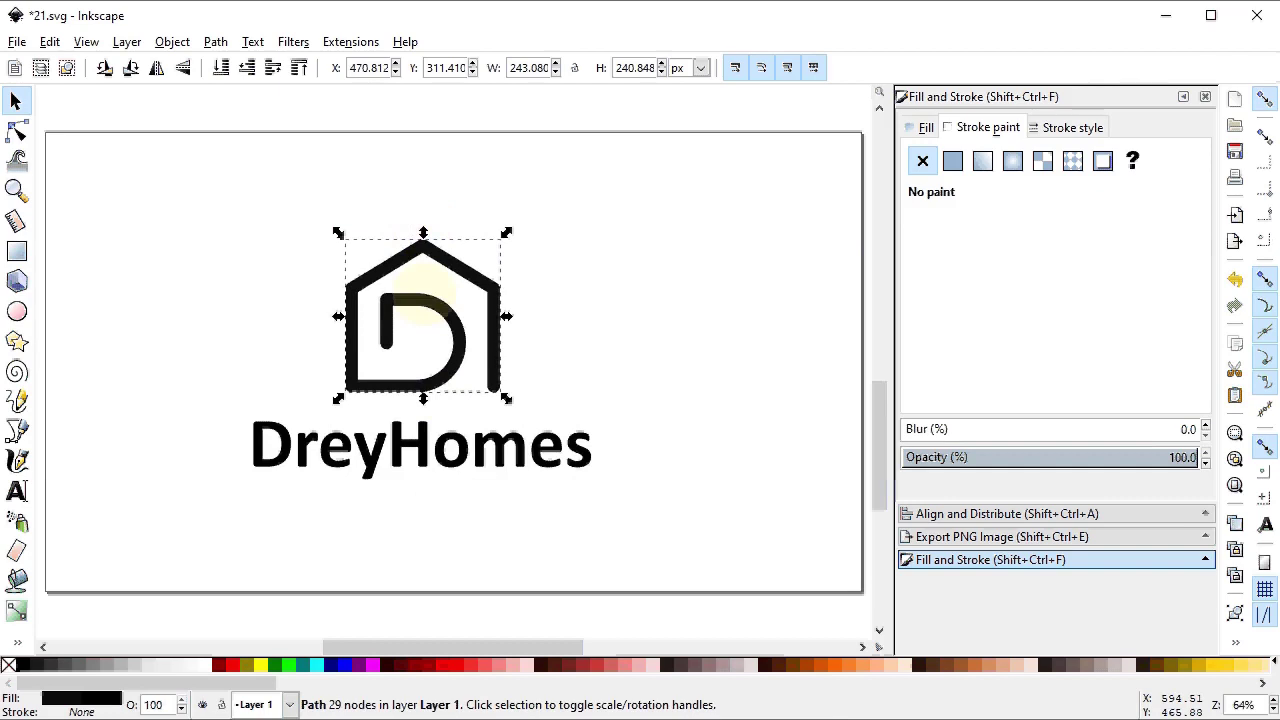
pyautogui.hotkey('ctrl', 'alt', 'v')
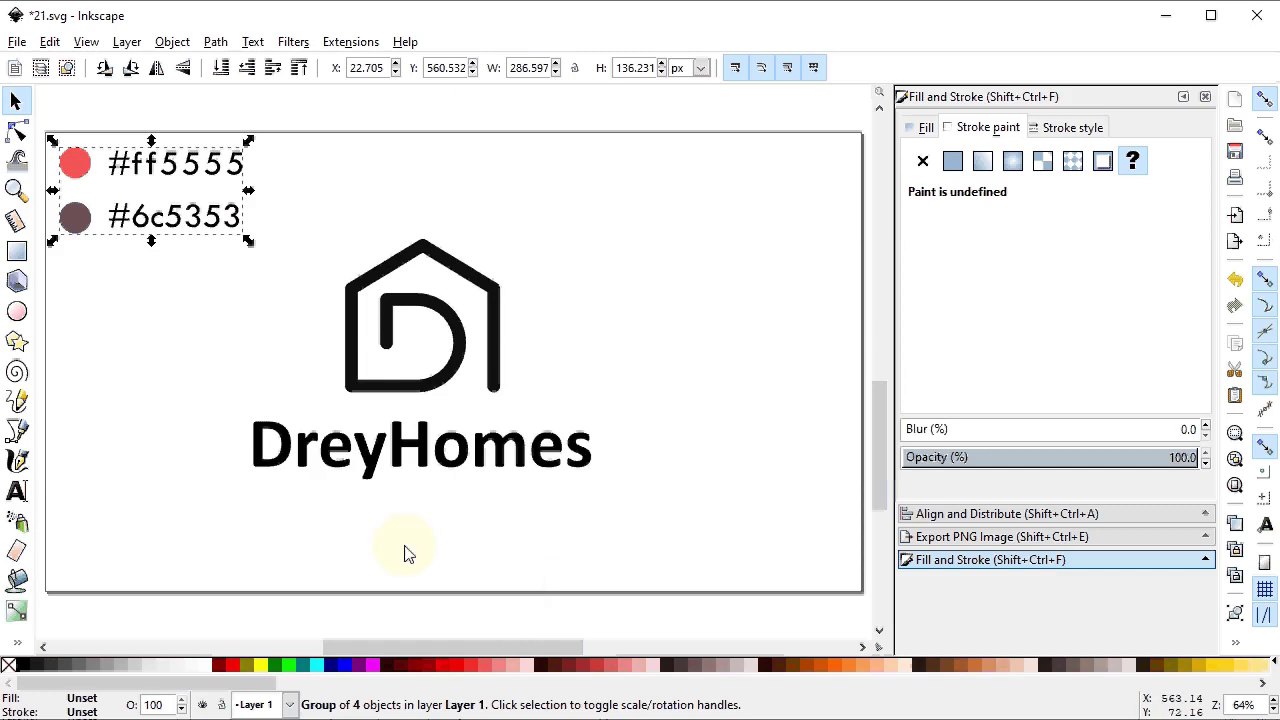
# Fill the house logo with red #ff5555 using the Dropper on the red swatch.
pyautogui.click(425, 382)
pyautogui.click(16, 640)
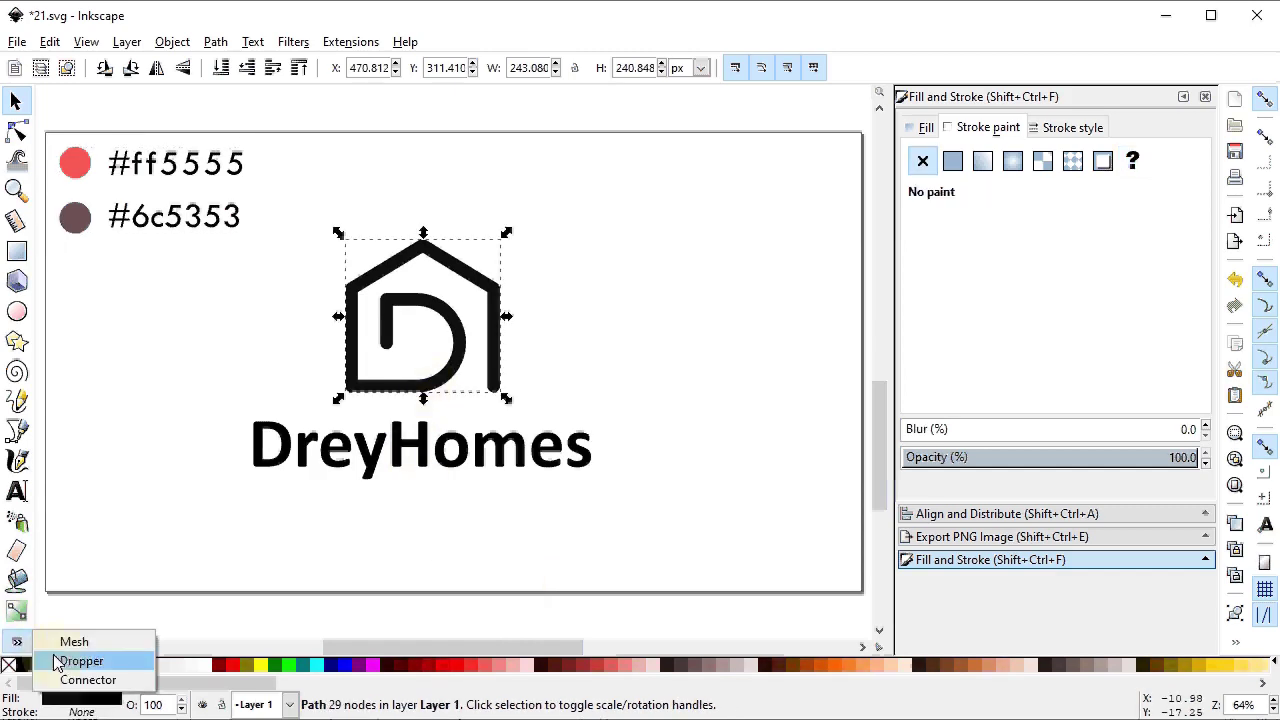
pyautogui.click(60, 664)
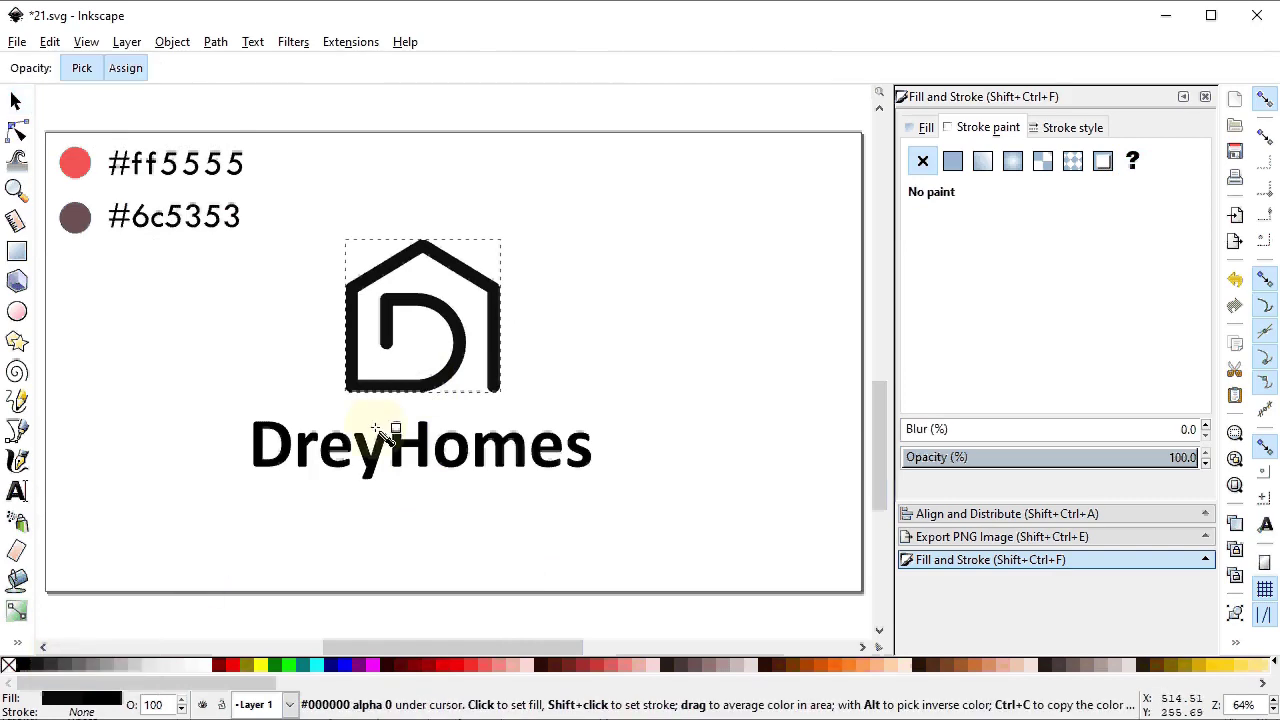
pyautogui.click(80, 162)
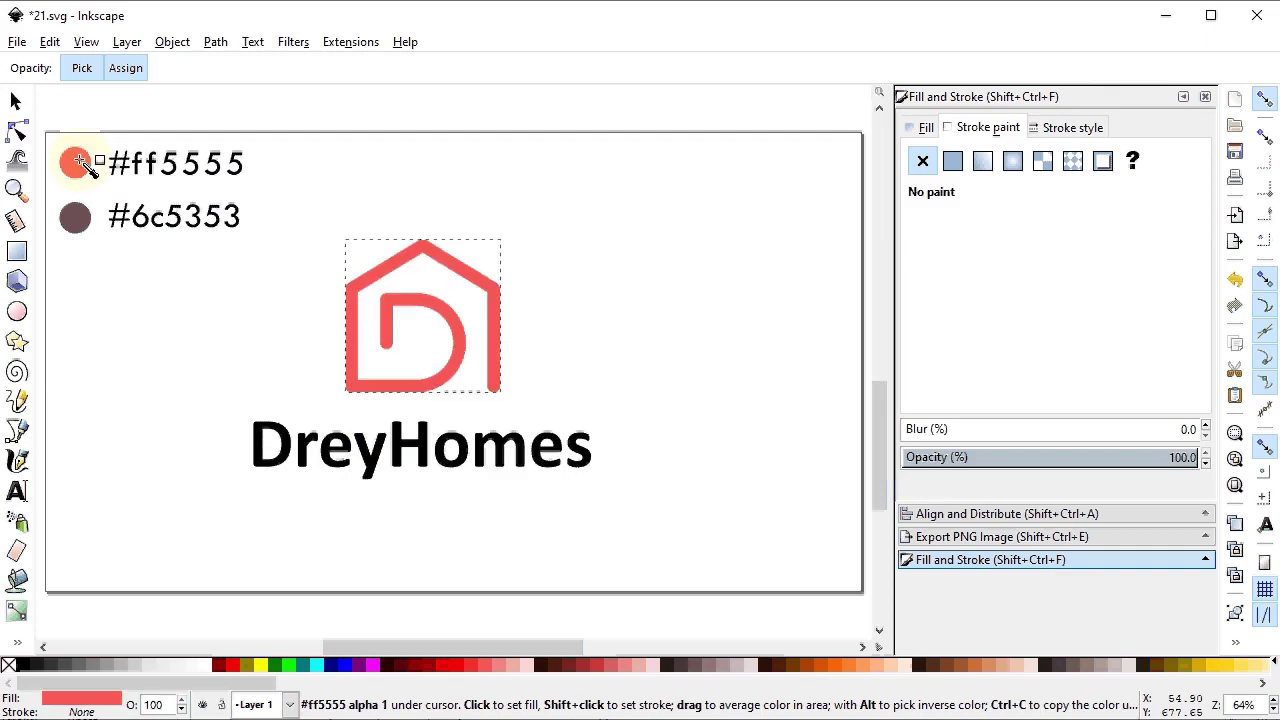
# Fill the DreyHomes text with brown #6c5353 using the Dropper on the brown swatch.
pyautogui.click(383, 458)
pyautogui.click(17, 645)
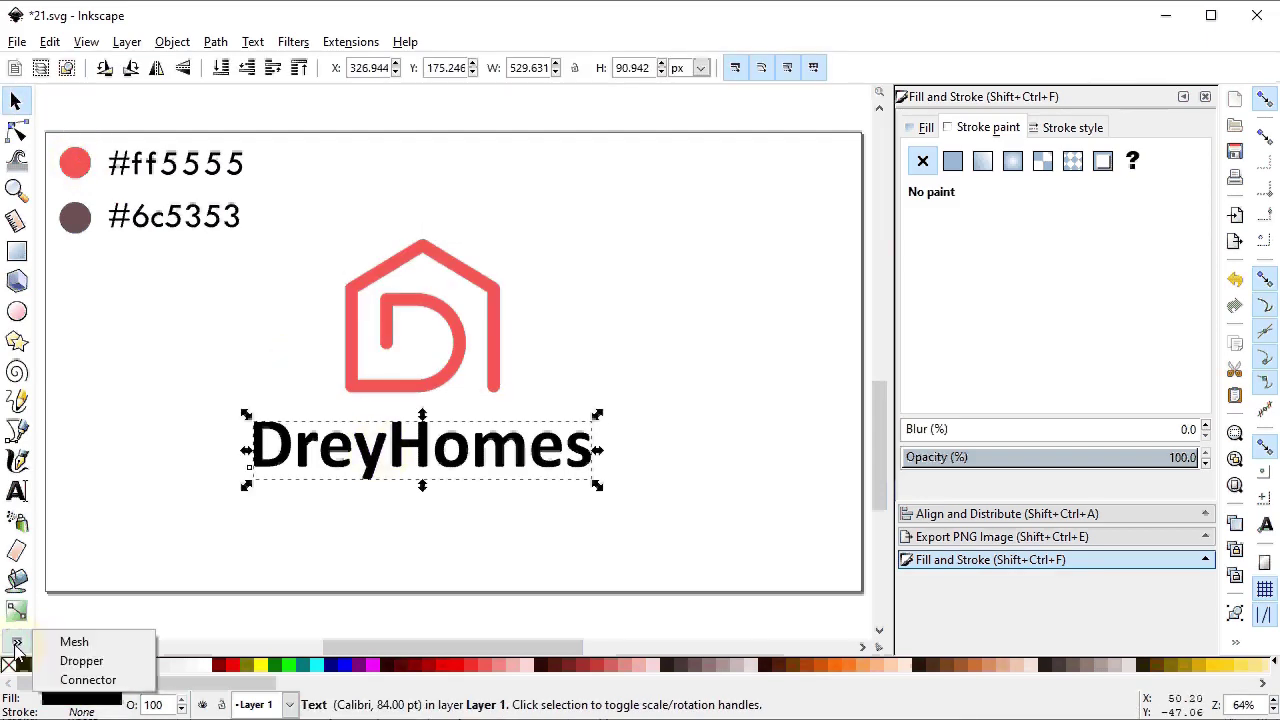
pyautogui.click(78, 661)
pyautogui.click(73, 219)
pyautogui.press('s')
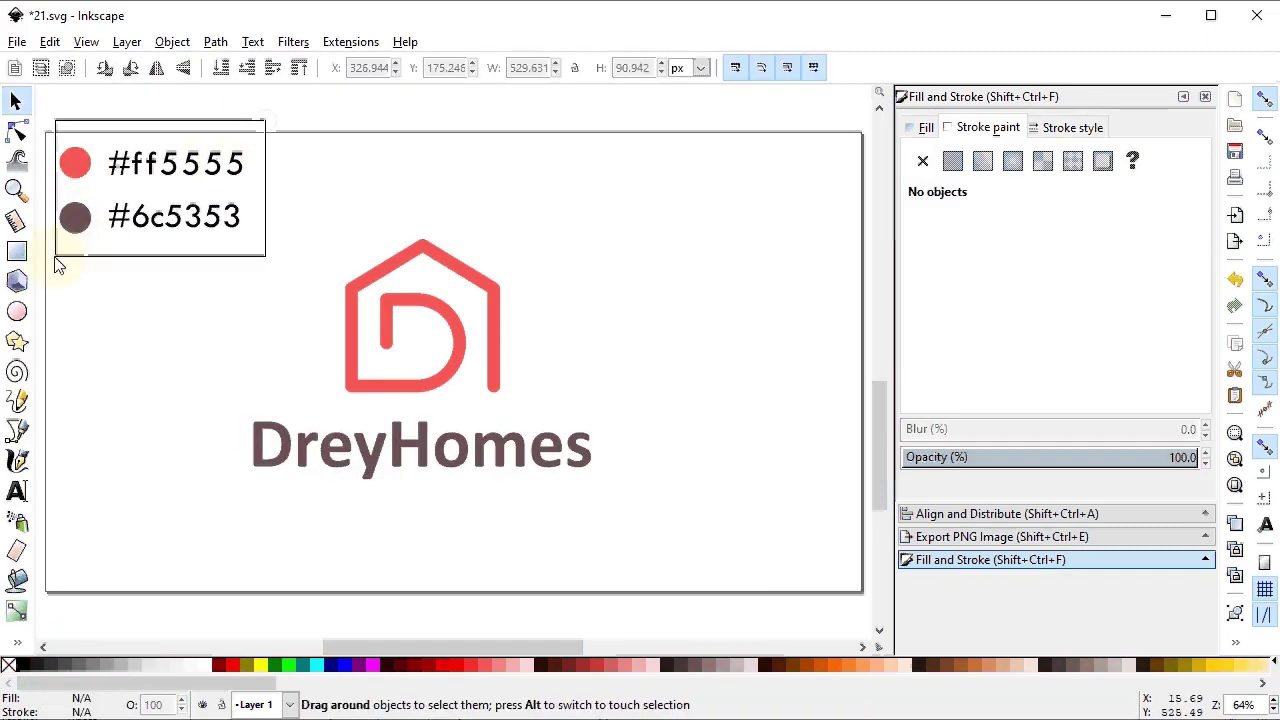